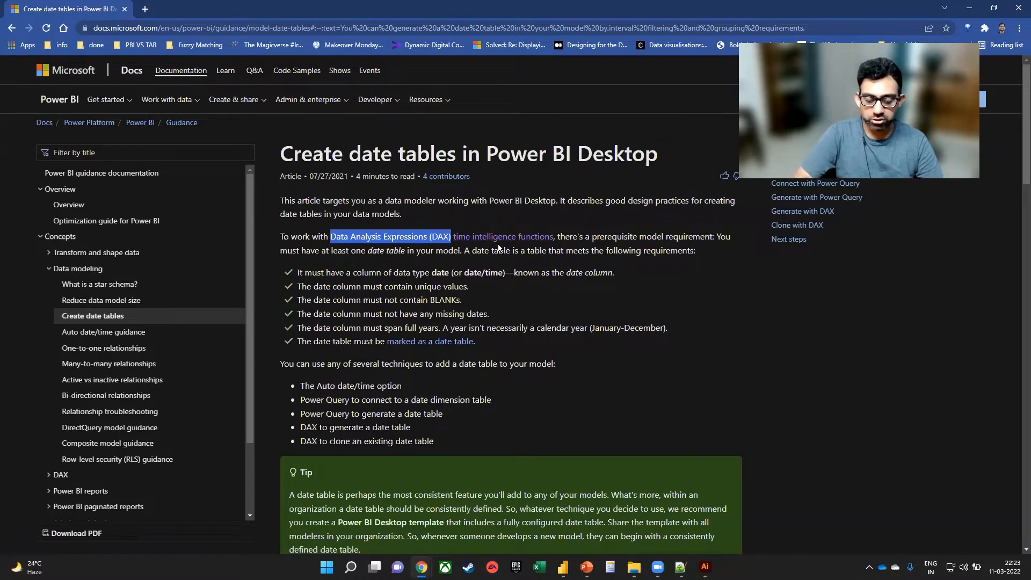
Open the linked time intelligence functions reference in a new browser tab and skim its list of DAX functions
{"action": "left_click", "coordinate": [502, 239], "text": "ctrl+shift"}
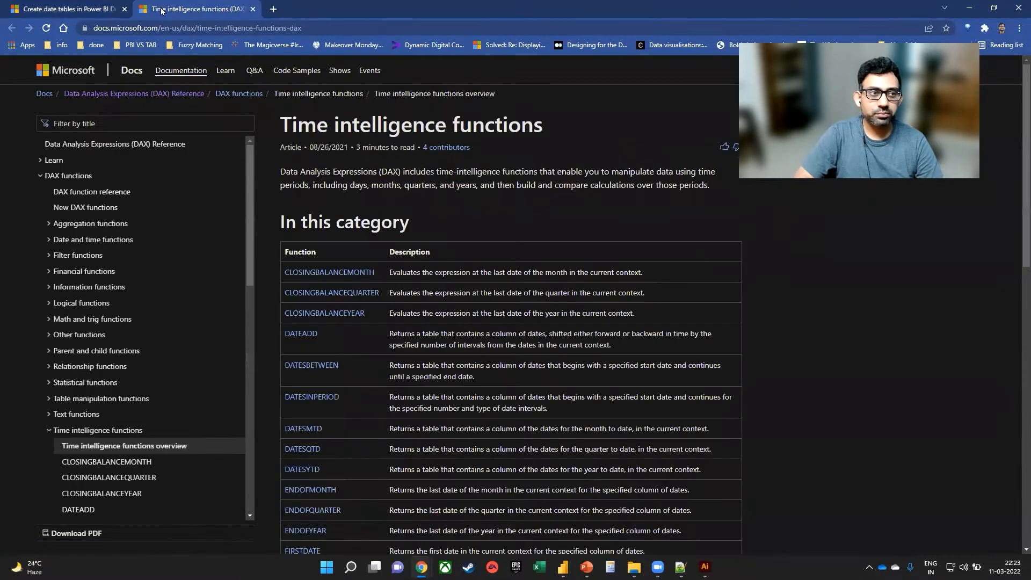
{"action": "scroll", "coordinate": [462, 292], "scroll_direction": "down", "scroll_amount": 2}
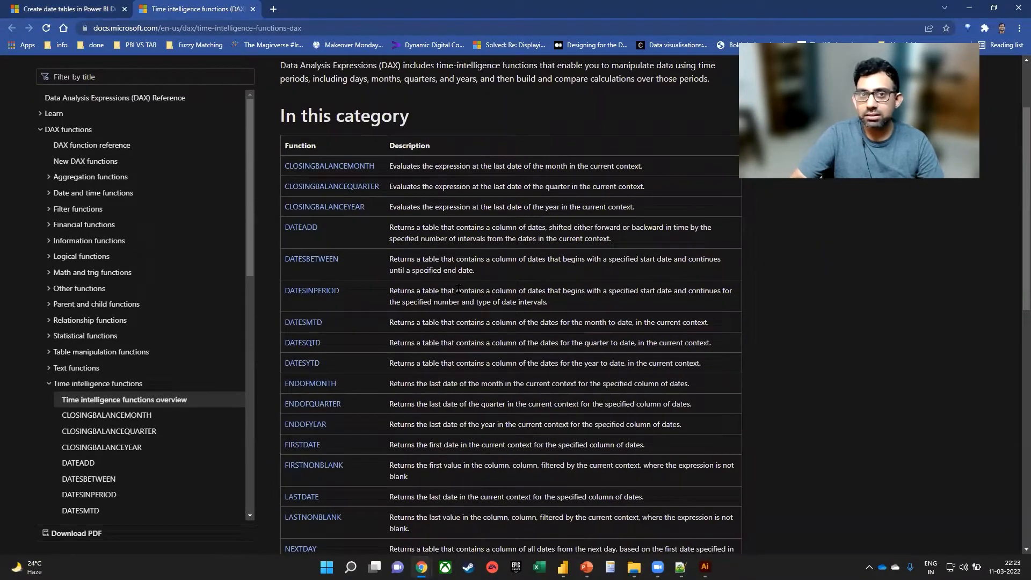
{"action": "scroll", "coordinate": [458, 289], "scroll_direction": "down", "scroll_amount": 4}
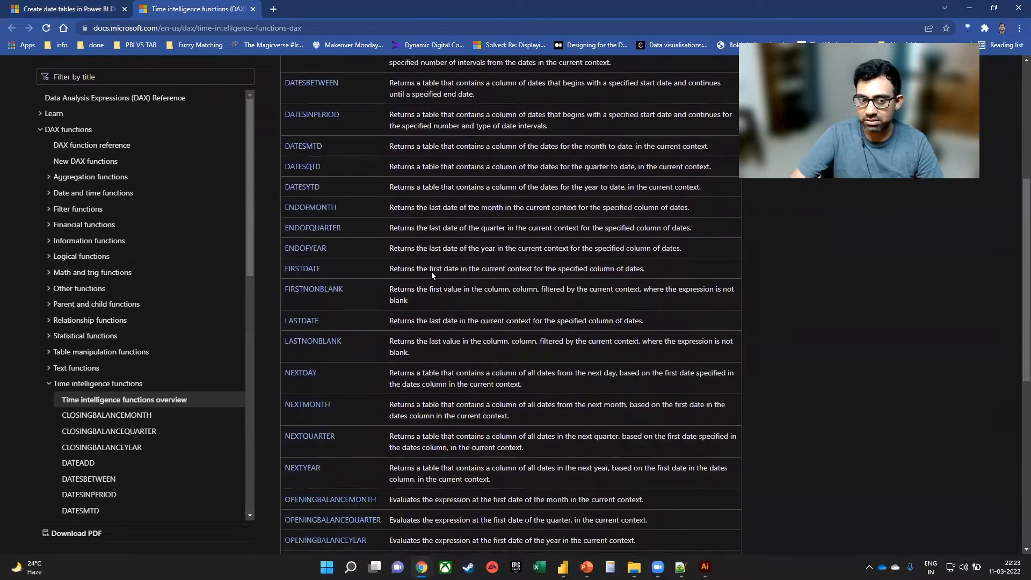
Return to the article on creating date tables and read through the model prerequisite and each date table requirement
{"action": "left_click", "coordinate": [44, 7]}
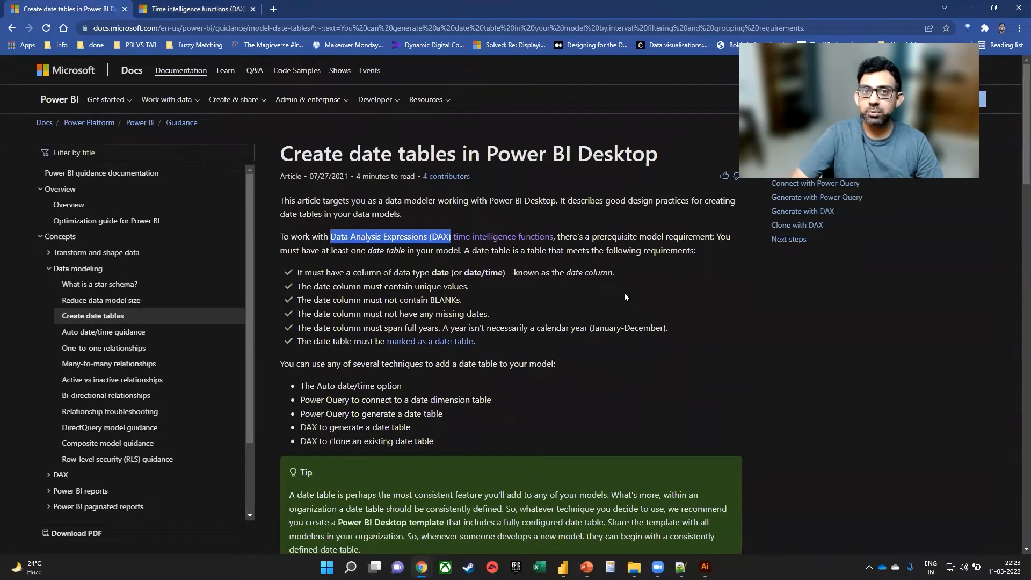
{"action": "left_click_drag", "start_coordinate": [627, 237], "coordinate": [668, 236]}
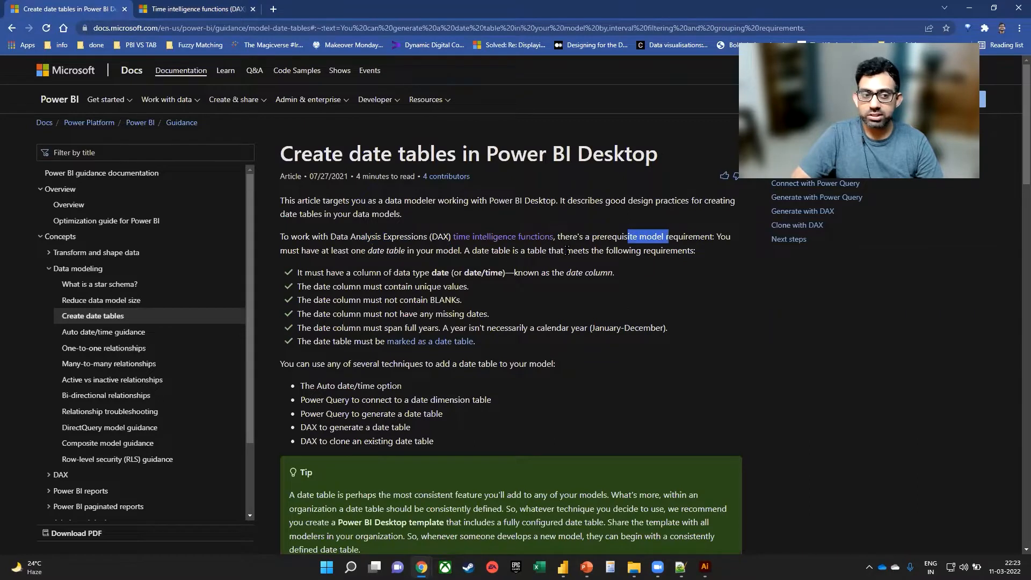
{"action": "left_click_drag", "start_coordinate": [350, 250], "coordinate": [446, 252]}
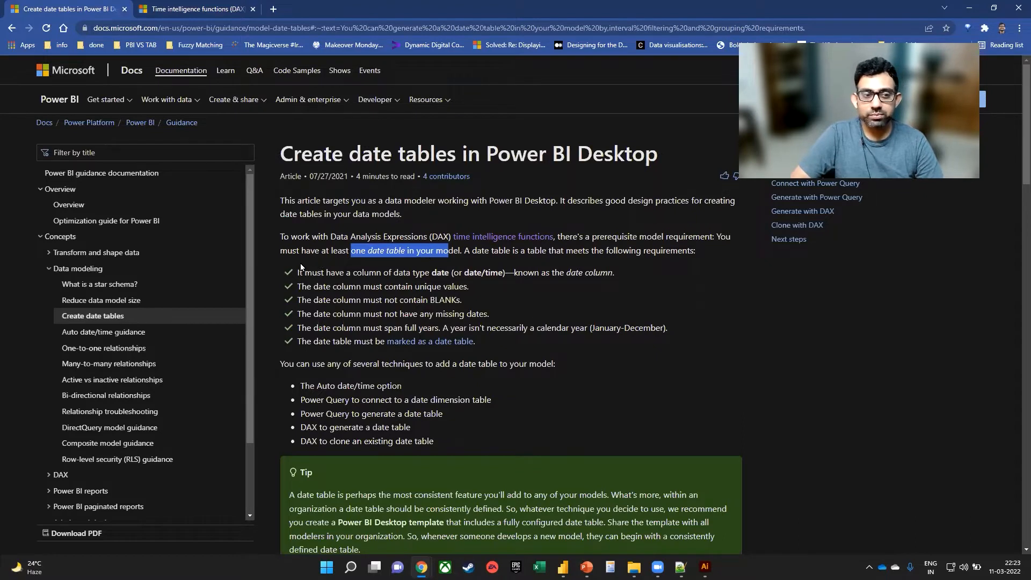
{"action": "left_click_drag", "start_coordinate": [299, 268], "coordinate": [620, 270]}
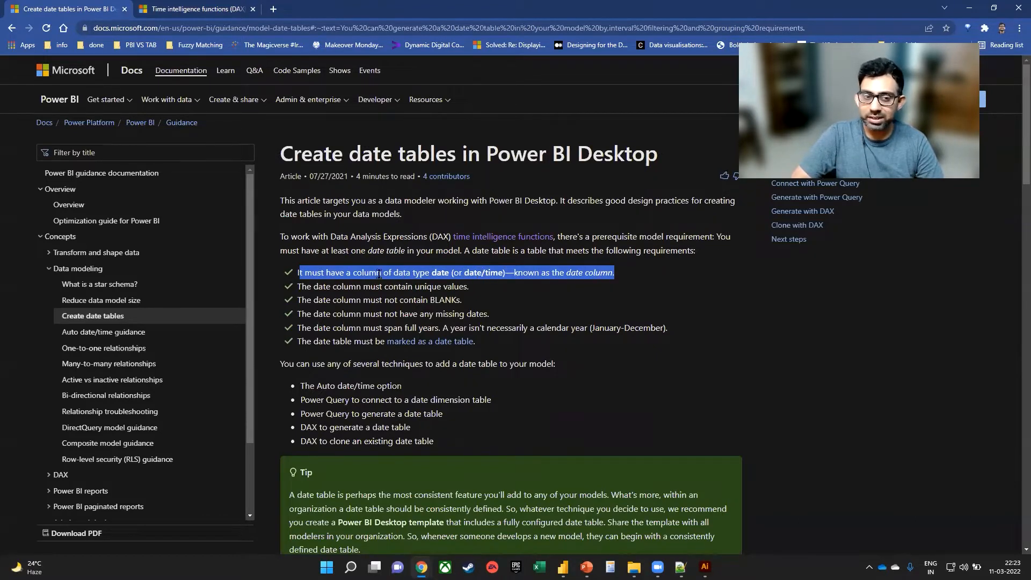
{"action": "left_click_drag", "start_coordinate": [302, 289], "coordinate": [473, 296]}
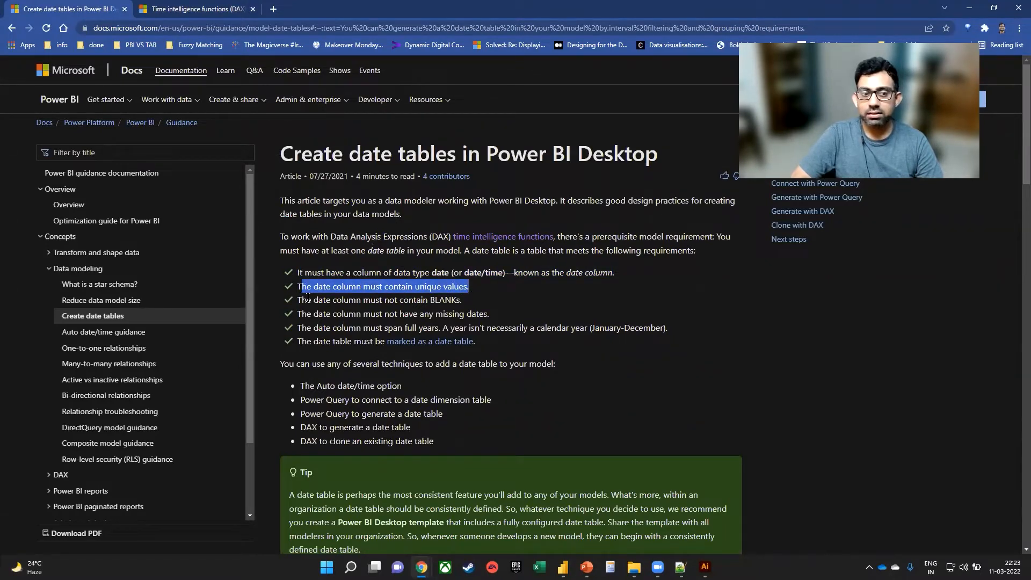
{"action": "left_click_drag", "start_coordinate": [307, 301], "coordinate": [465, 306]}
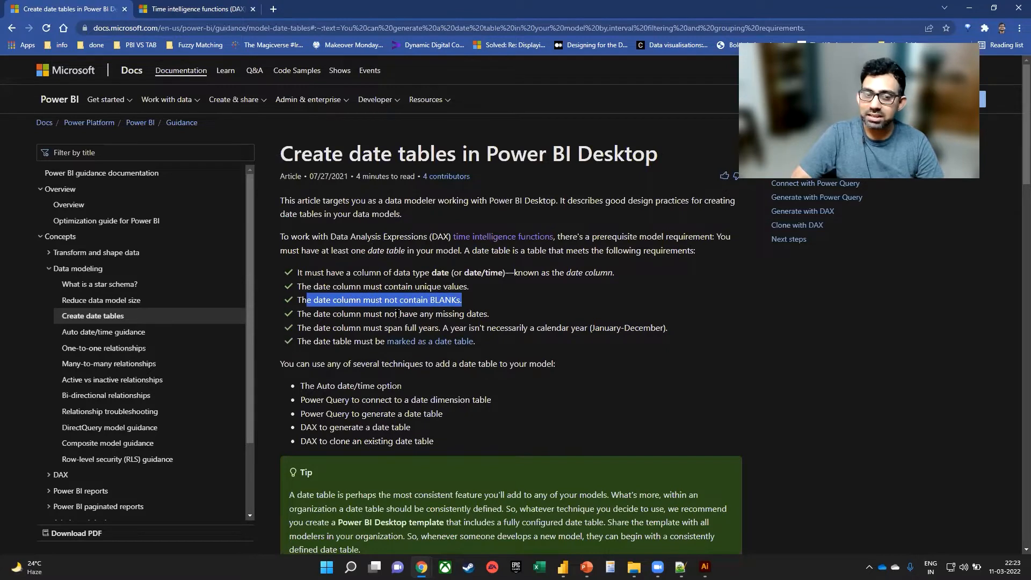
{"action": "left_click_drag", "start_coordinate": [322, 315], "coordinate": [499, 317]}
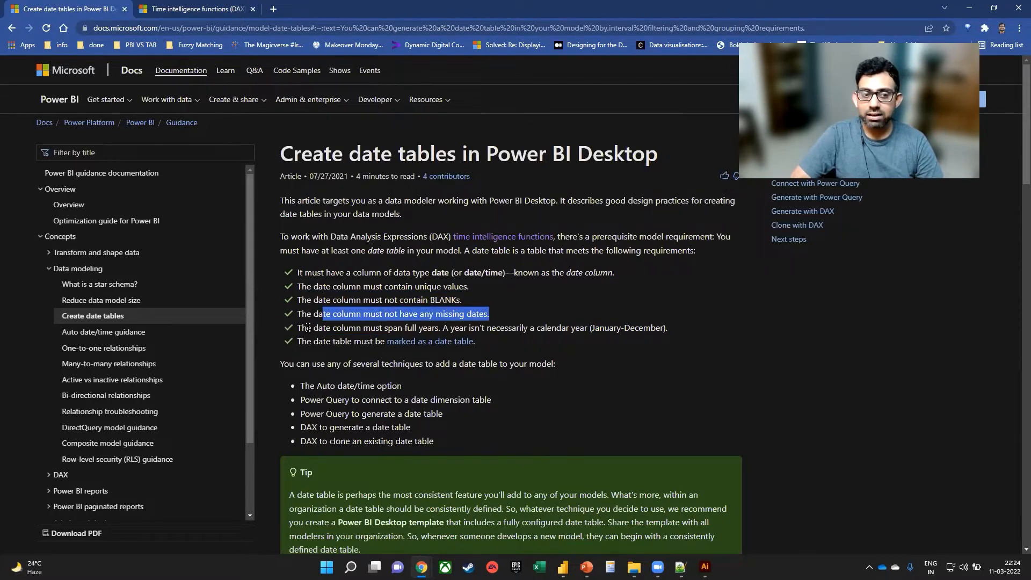
{"action": "left_click_drag", "start_coordinate": [308, 328], "coordinate": [438, 330]}
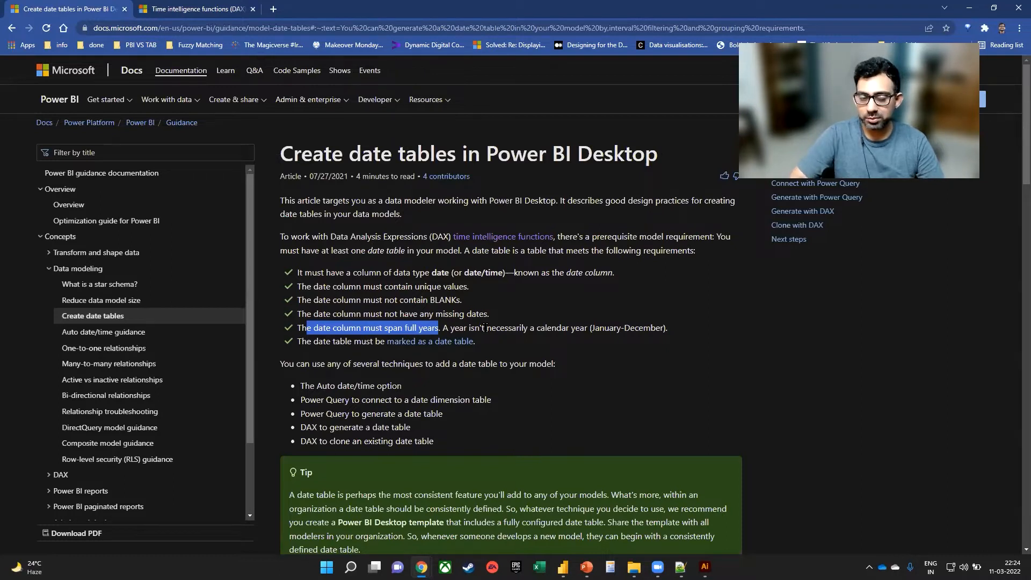
{"action": "left_click_drag", "start_coordinate": [322, 343], "coordinate": [519, 349]}
{"action": "left_click", "coordinate": [518, 350]}
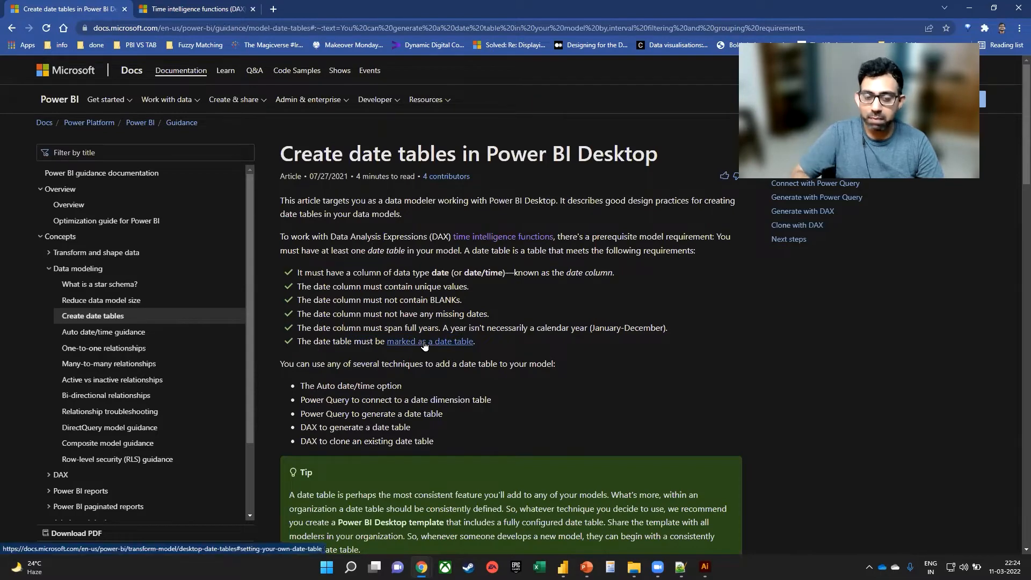
Open the linked guidance on marking a date table and examine the illustrated ways to mark one
{"action": "left_click", "coordinate": [424, 346]}
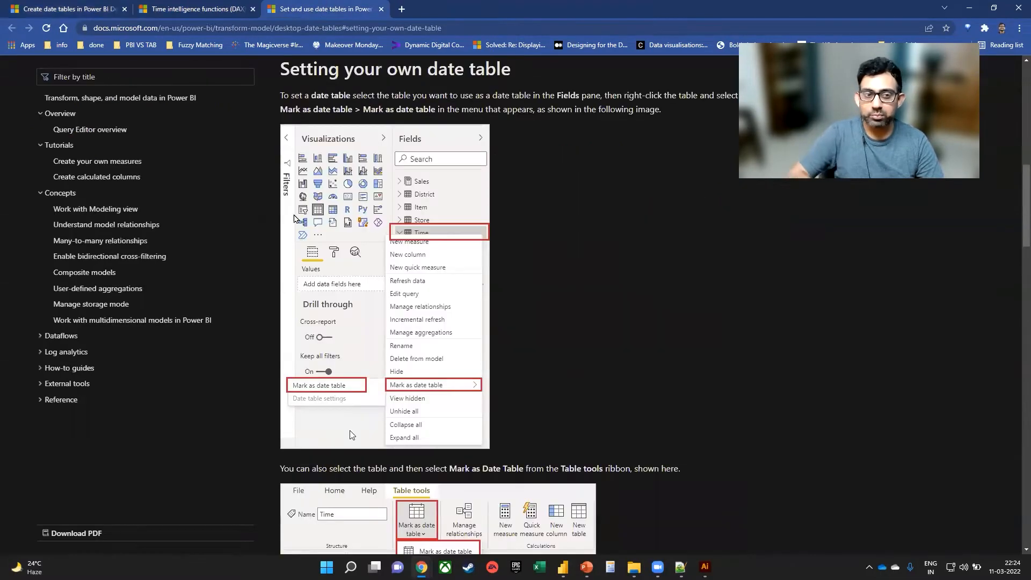
{"action": "scroll", "coordinate": [417, 345], "scroll_direction": "down", "scroll_amount": 3}
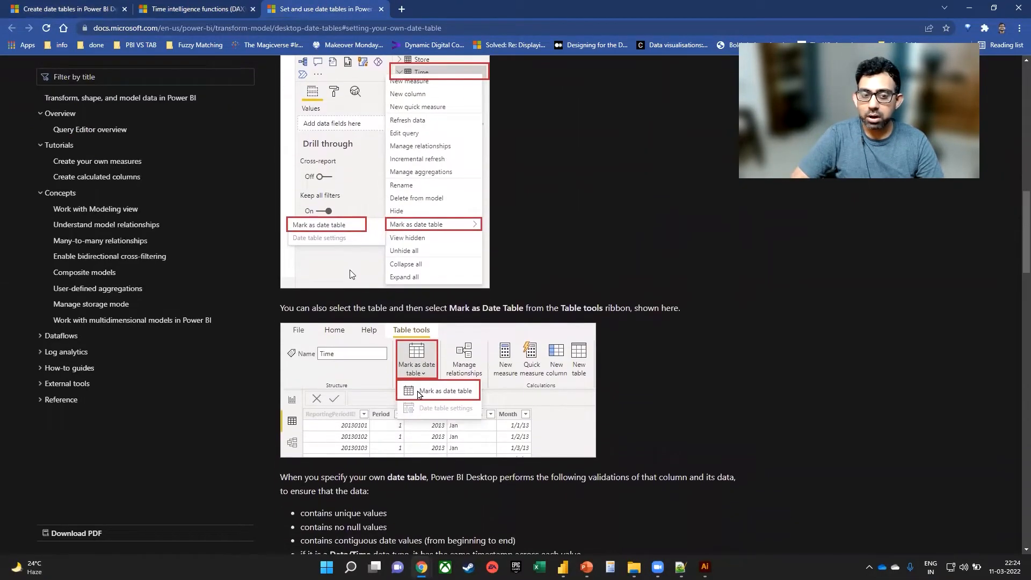
{"action": "scroll", "coordinate": [417, 347], "scroll_direction": "down", "scroll_amount": 3}
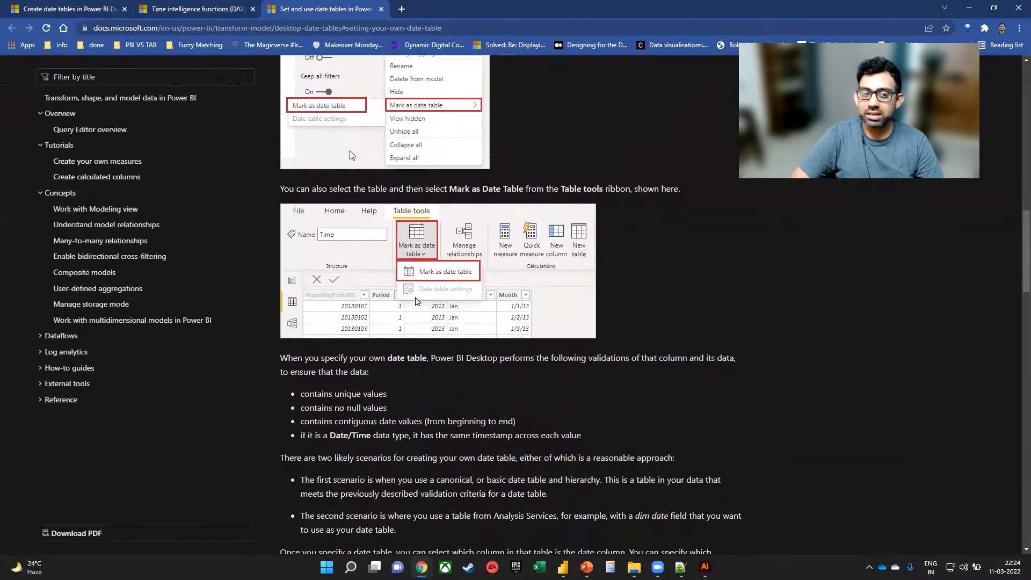
{"action": "scroll", "coordinate": [424, 239], "scroll_direction": "down", "scroll_amount": 1}
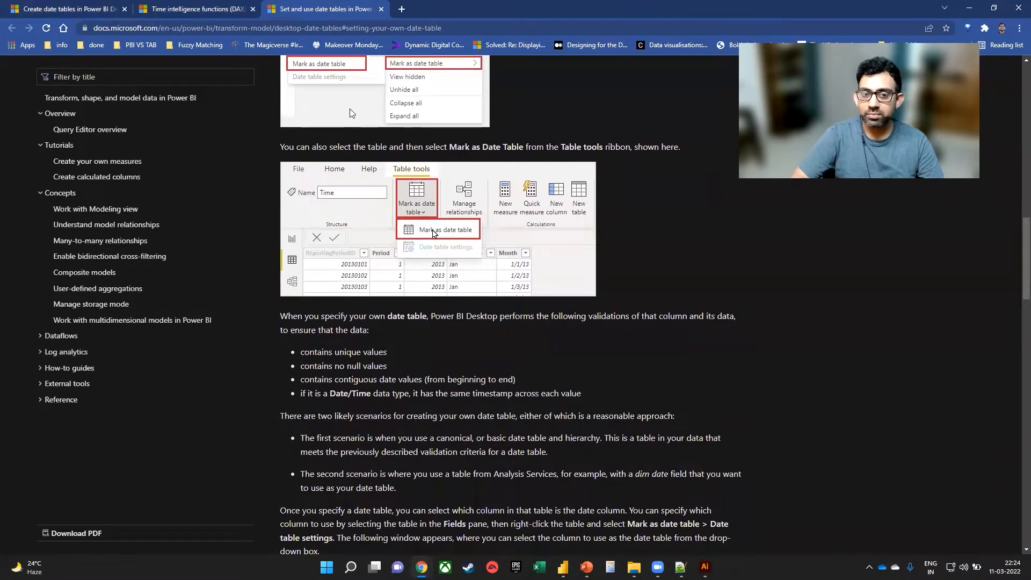
{"action": "scroll", "coordinate": [433, 232], "scroll_direction": "down", "scroll_amount": 1}
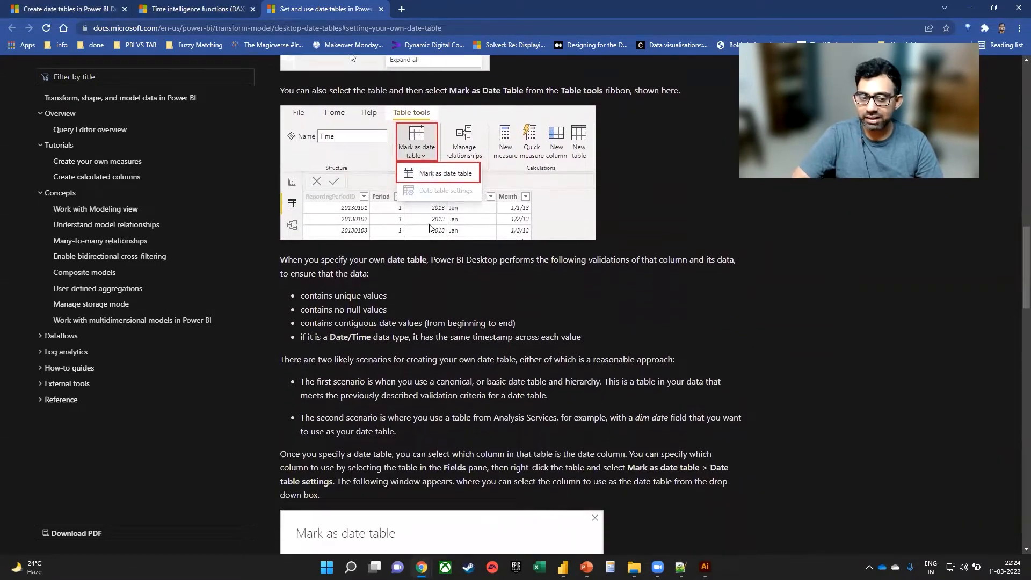
{"action": "scroll", "coordinate": [429, 228], "scroll_direction": "down", "scroll_amount": 1}
{"action": "scroll", "coordinate": [335, 200], "scroll_direction": "down", "scroll_amount": 1}
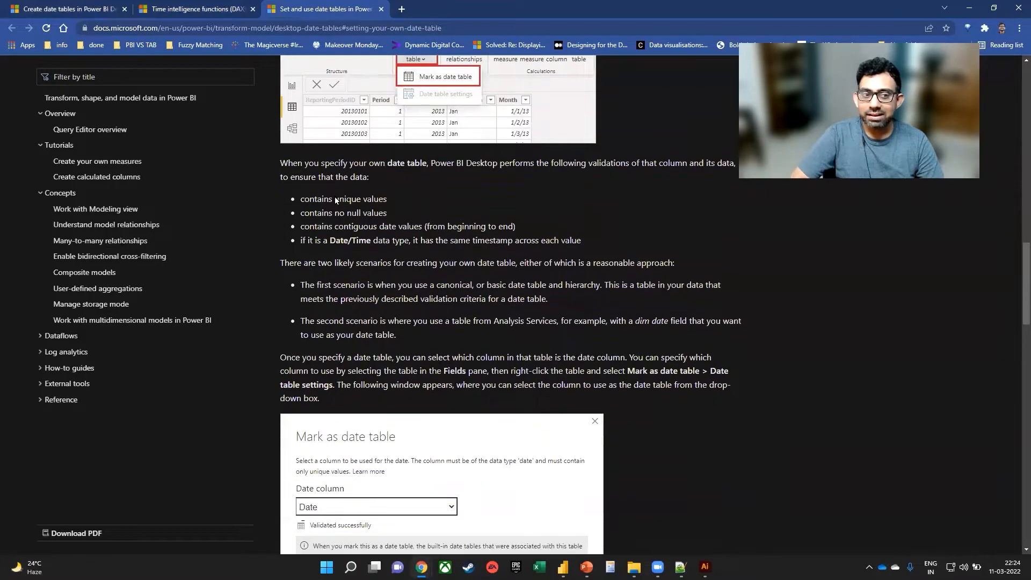
Read the validations Power BI Desktop performs on the date column when a custom date table is specified
{"action": "scroll", "coordinate": [335, 200], "scroll_direction": "down", "scroll_amount": 1}
{"action": "left_click_drag", "start_coordinate": [367, 156], "coordinate": [422, 162]}
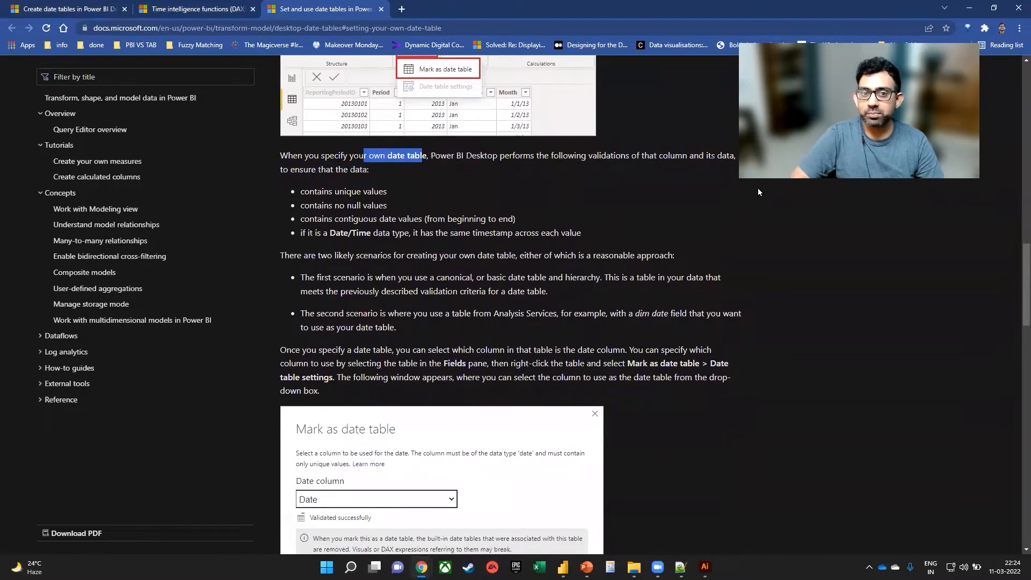
{"action": "scroll", "coordinate": [553, 157], "scroll_direction": "up", "scroll_amount": 2}
{"action": "left_click_drag", "start_coordinate": [568, 263], "coordinate": [660, 274]}
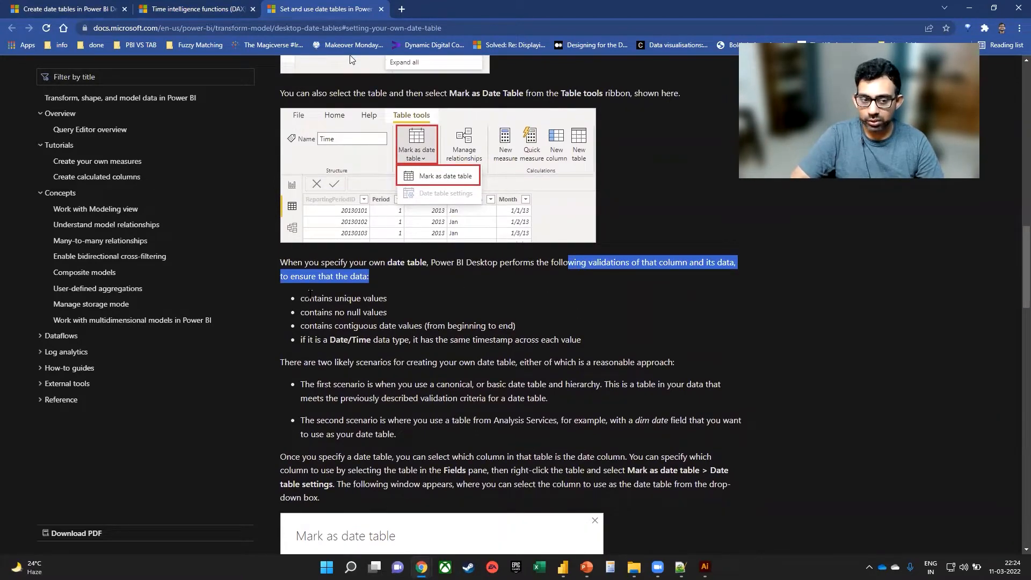
{"action": "left_click_drag", "start_coordinate": [309, 295], "coordinate": [397, 303]}
{"action": "left_click_drag", "start_coordinate": [315, 313], "coordinate": [392, 313]}
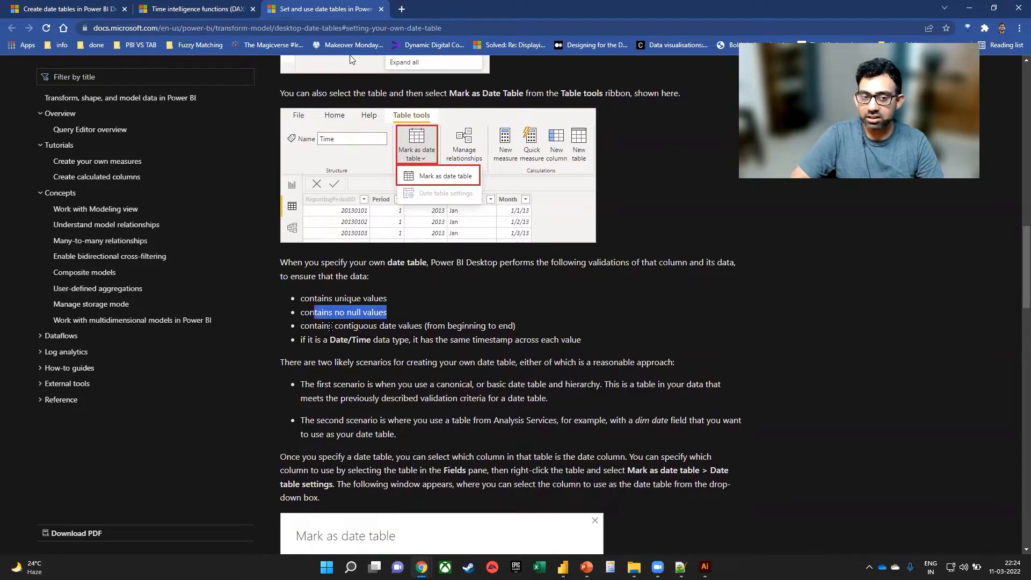
{"action": "left_click_drag", "start_coordinate": [330, 326], "coordinate": [464, 326]}
{"action": "left_click_drag", "start_coordinate": [314, 340], "coordinate": [397, 339]}
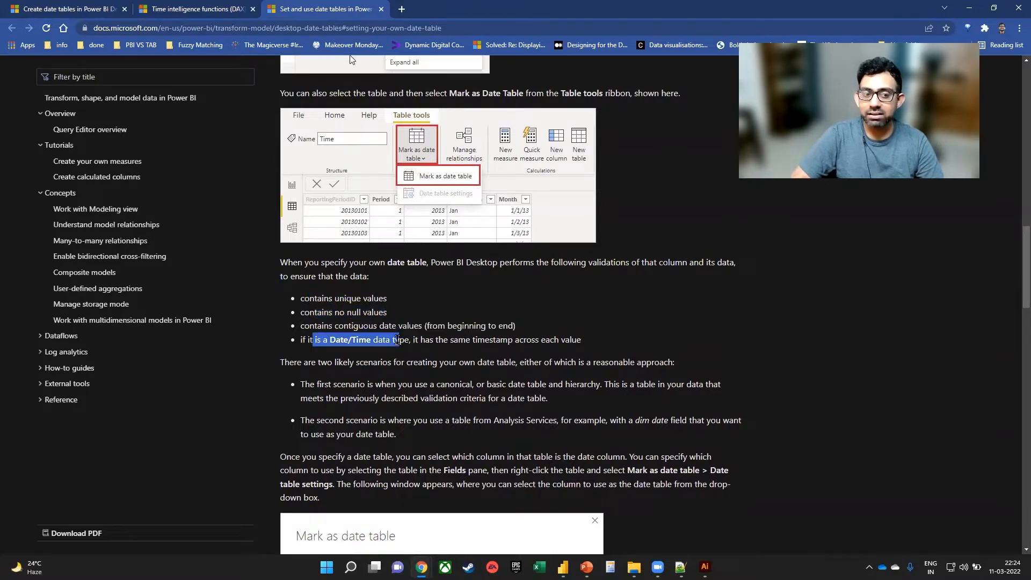
{"action": "scroll", "coordinate": [289, 202], "scroll_direction": "down", "scroll_amount": 1}
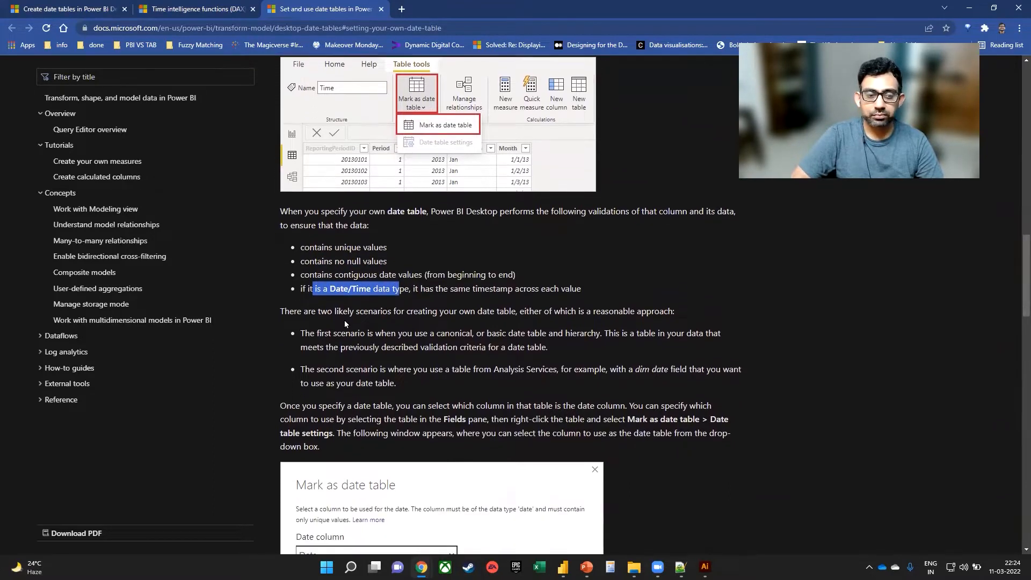
Go back to the date tables article, switch to Power BI Desktop and widen the Fields pane slightly
{"action": "left_click", "coordinate": [102, 9]}
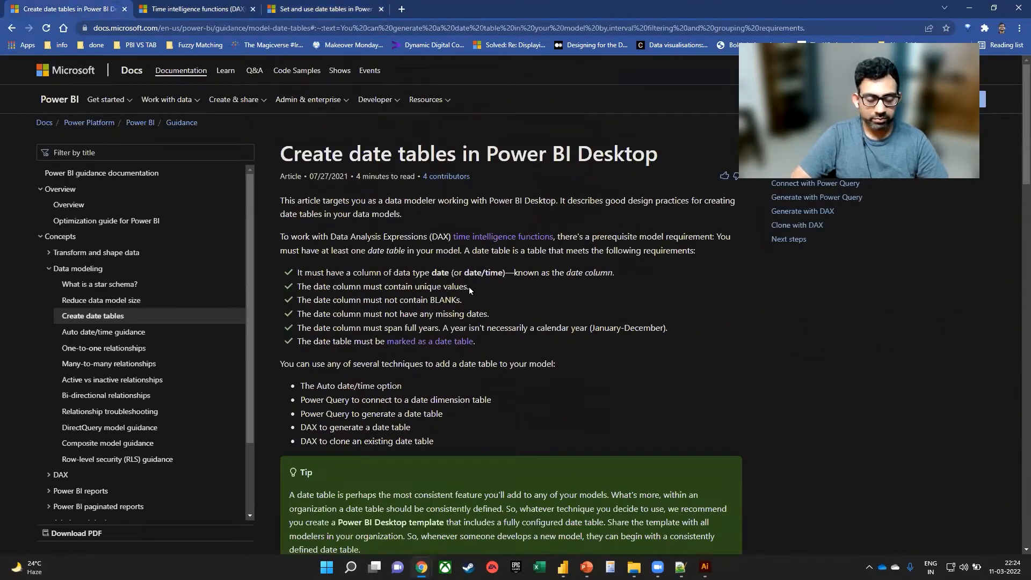
{"action": "key", "text": "super+Tab"}
{"action": "key", "text": "alt+Tab"}
{"action": "key", "text": "alt+Tab"}
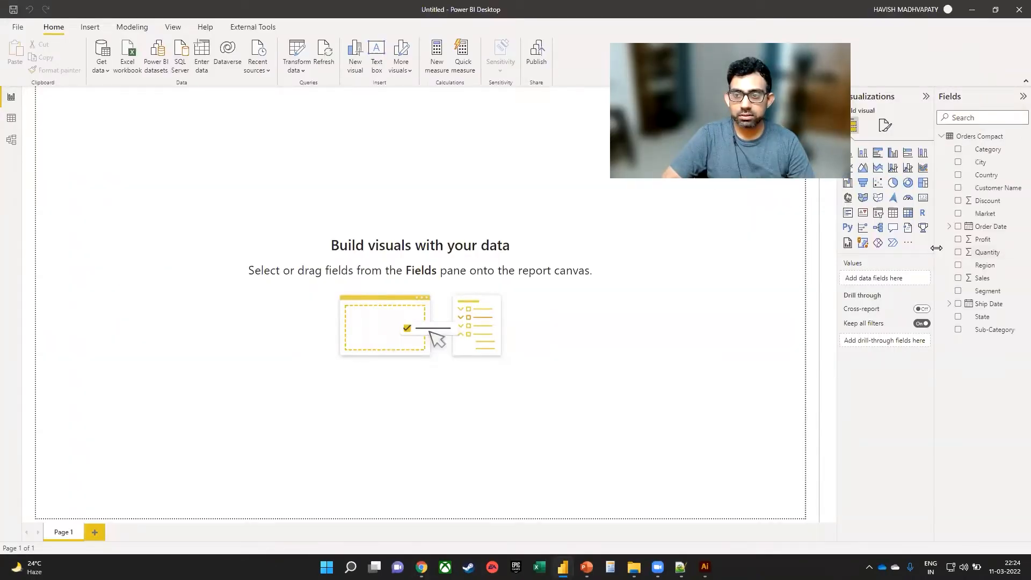
{"action": "left_click_drag", "start_coordinate": [935, 247], "coordinate": [922, 248]}
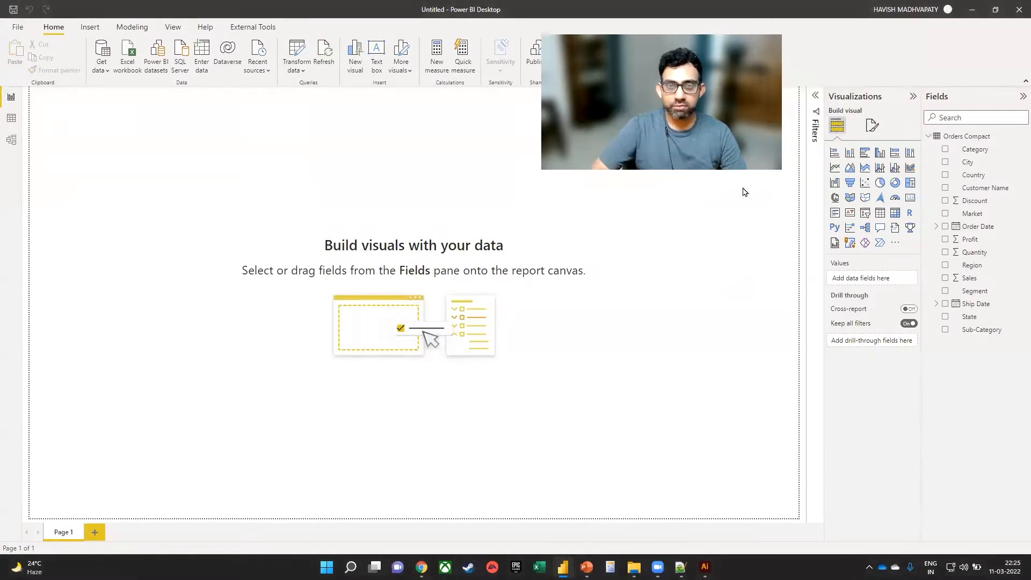
Insert an enlarged stacked column chart showing Sales by the Order Date hierarchy from the Orders Compact table
{"action": "left_click", "coordinate": [831, 157]}
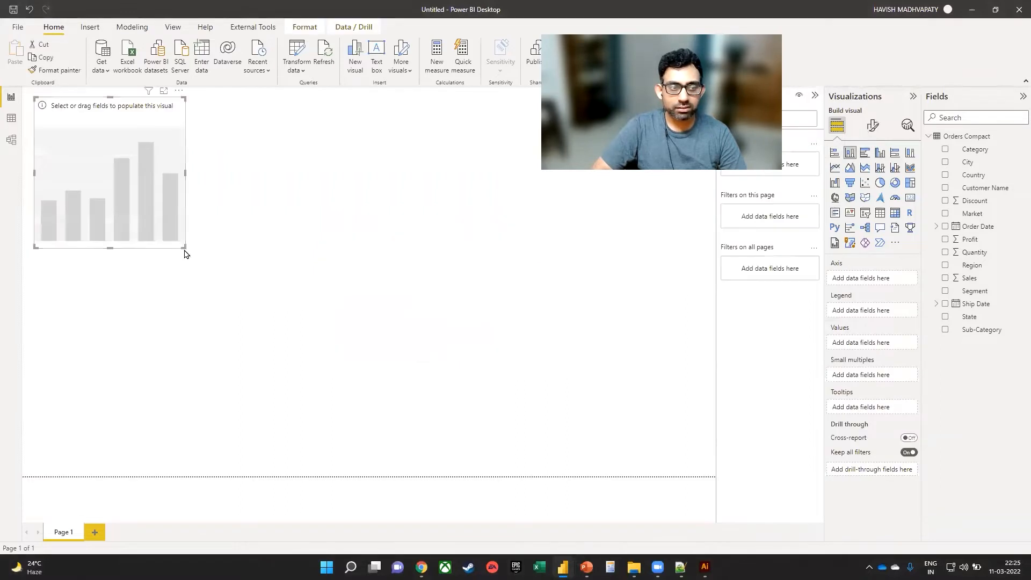
{"action": "left_click_drag", "start_coordinate": [186, 250], "coordinate": [316, 330]}
{"action": "left_click", "coordinate": [945, 227]}
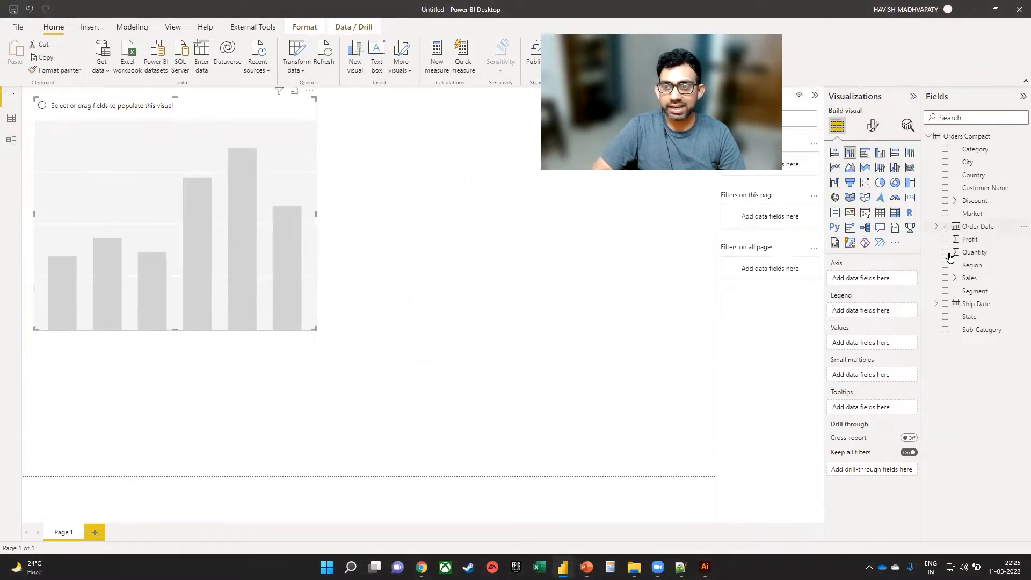
{"action": "left_click", "coordinate": [945, 278]}
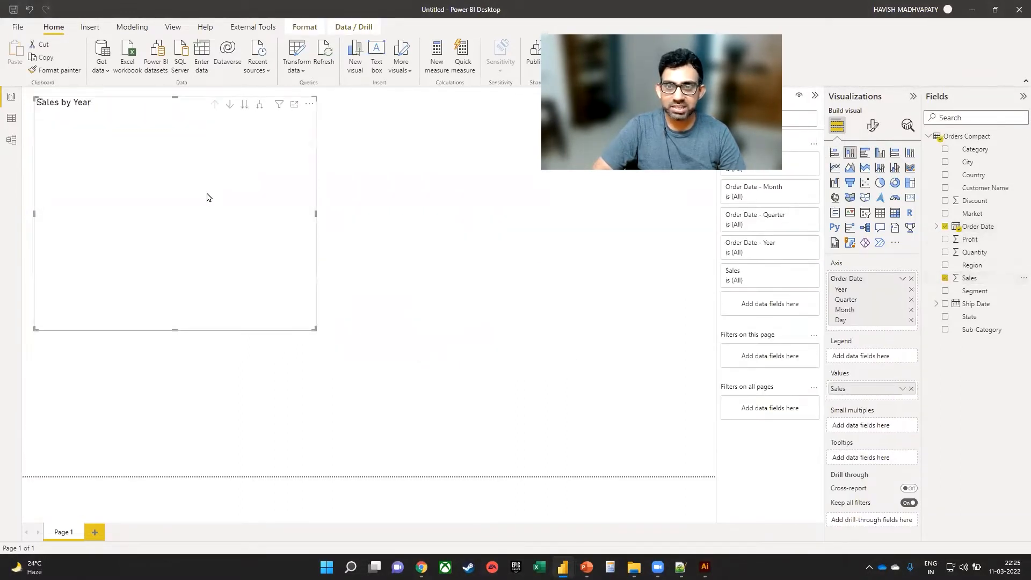
{"action": "mouse_move", "coordinate": [244, 201]}
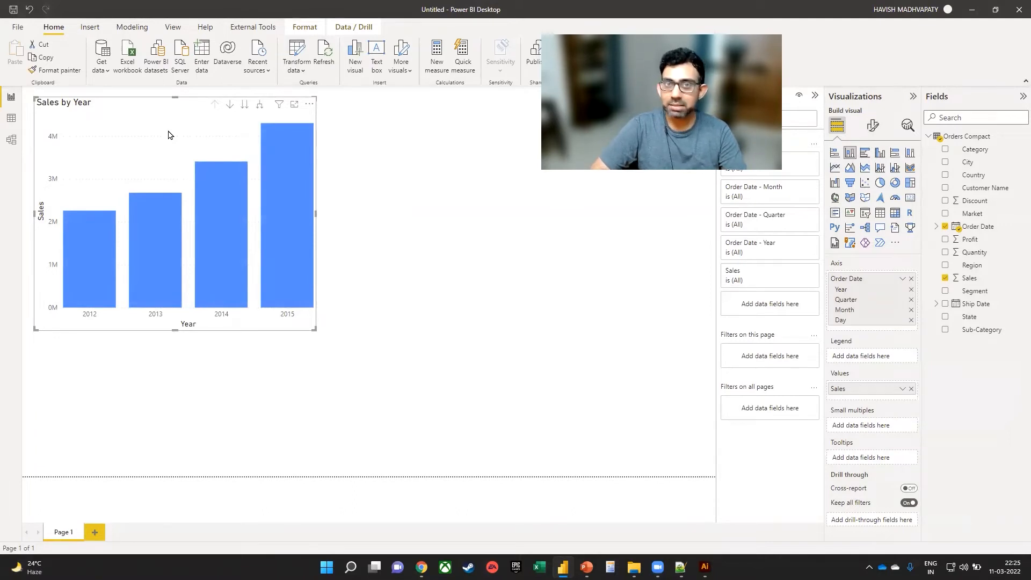
Move the Sales by Year chart down and slightly right on the report page and deselect it
{"action": "left_click_drag", "start_coordinate": [115, 134], "coordinate": [155, 219]}
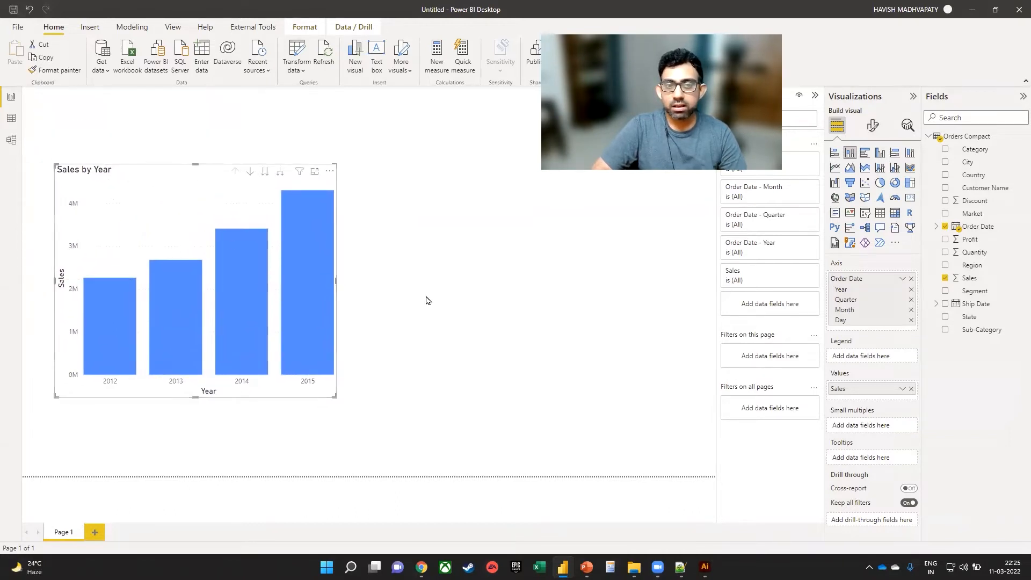
{"action": "left_click", "coordinate": [413, 276]}
{"action": "left_click", "coordinate": [179, 215]}
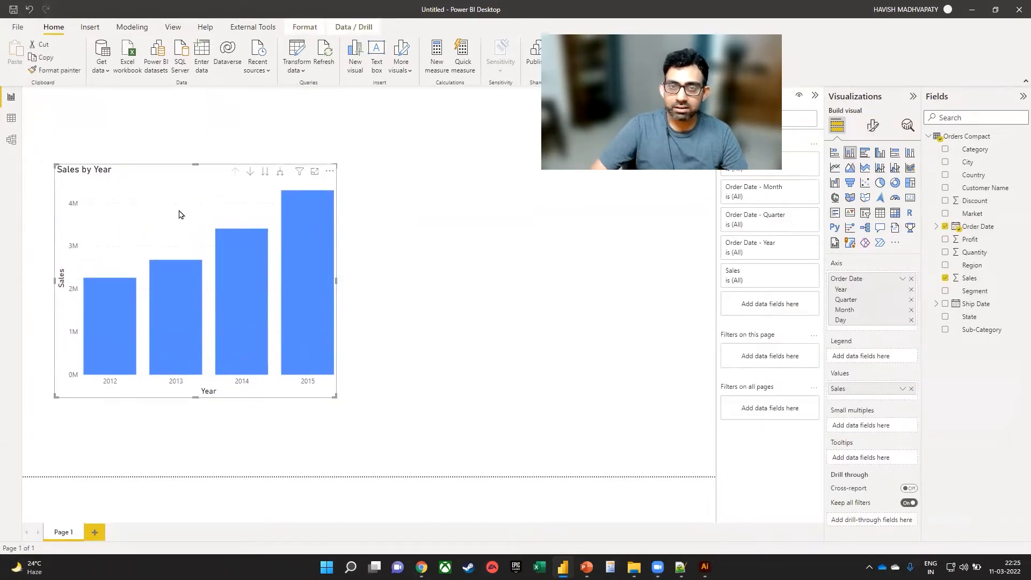
{"action": "left_click", "coordinate": [373, 219]}
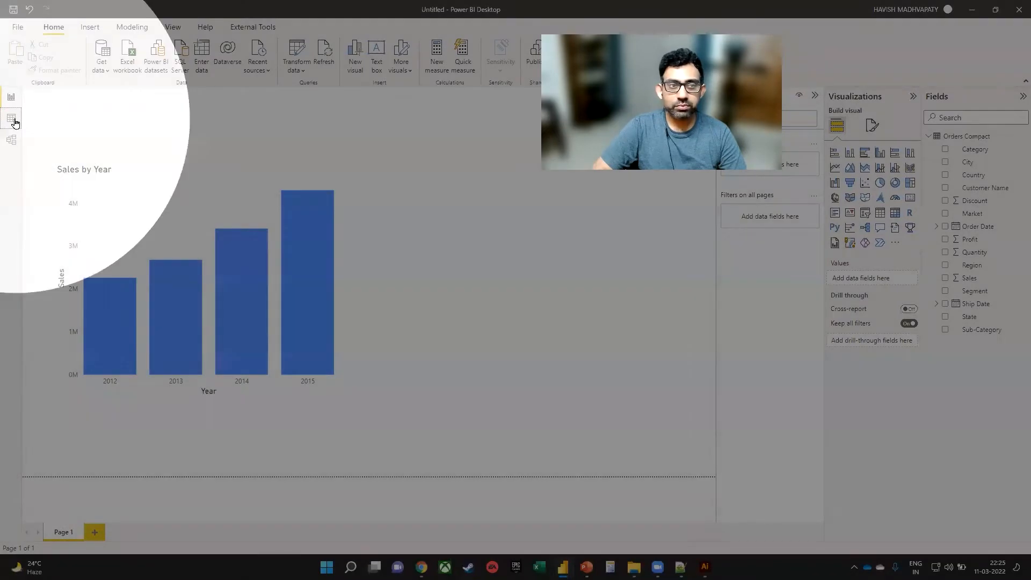
Start a new calculated table in the Data view and name it My_Date_Table in its formula
{"action": "left_click", "coordinate": [15, 123]}
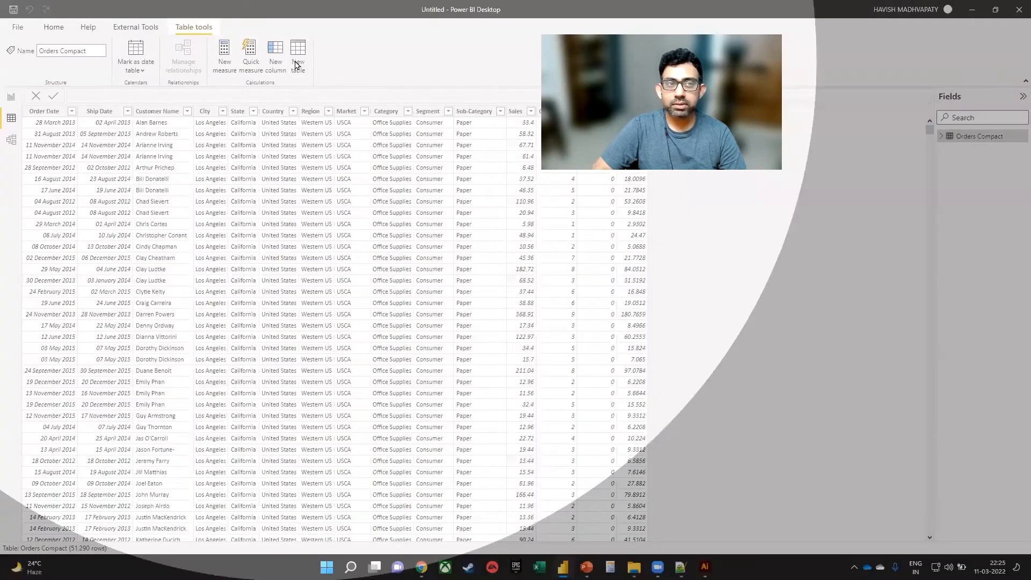
{"action": "left_click", "coordinate": [297, 61]}
{"action": "scroll", "coordinate": [204, 95], "scroll_direction": "up", "scroll_amount": 9}
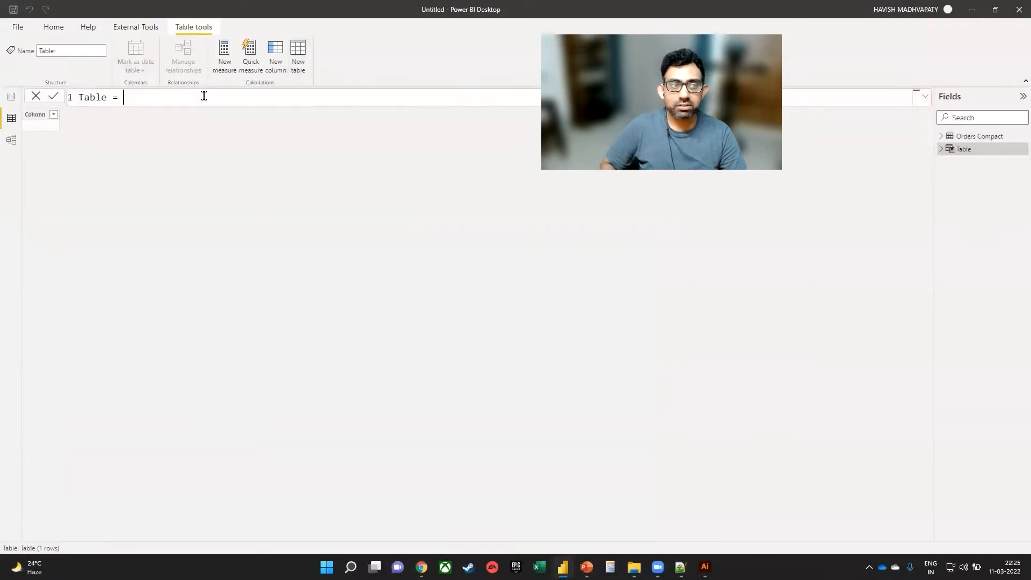
{"action": "key", "text": "Home"}
{"action": "key", "text": "ctrl+shift+Right"}
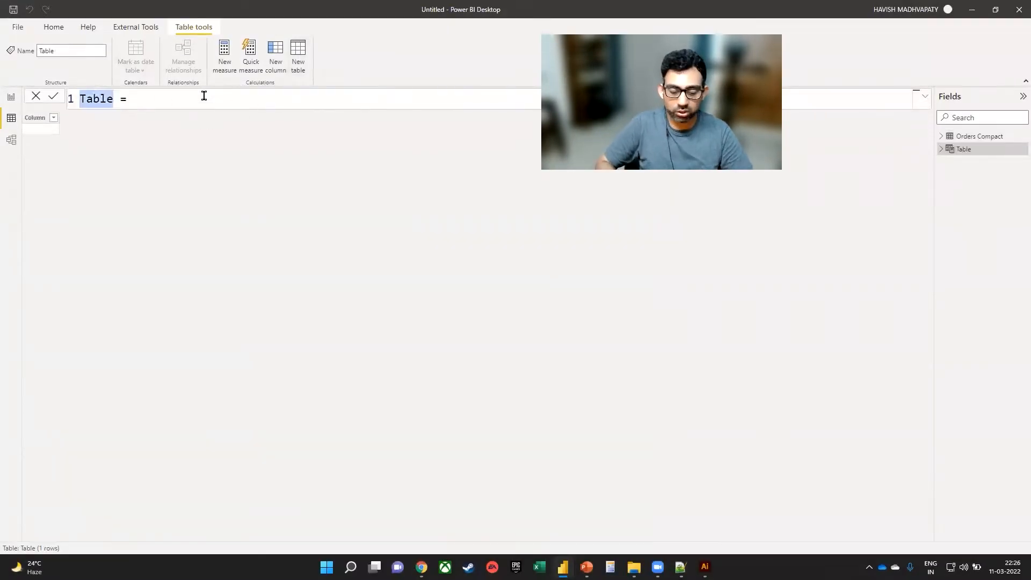
{"action": "type", "text": "M"}
{"action": "type", "text": "y_Date"}
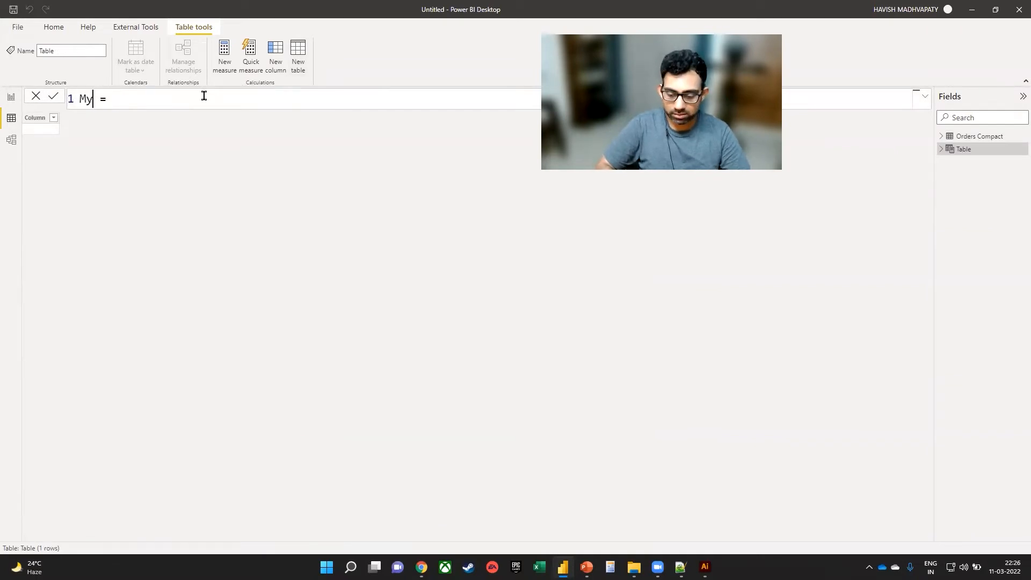
{"action": "type", "text": "_Table"}
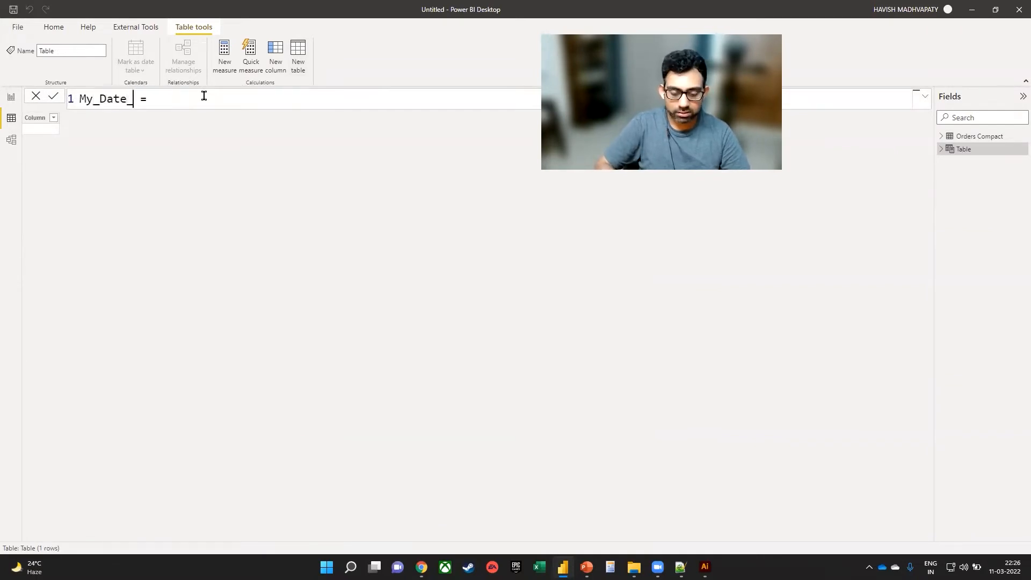
{"action": "left_click", "coordinate": [216, 97]}
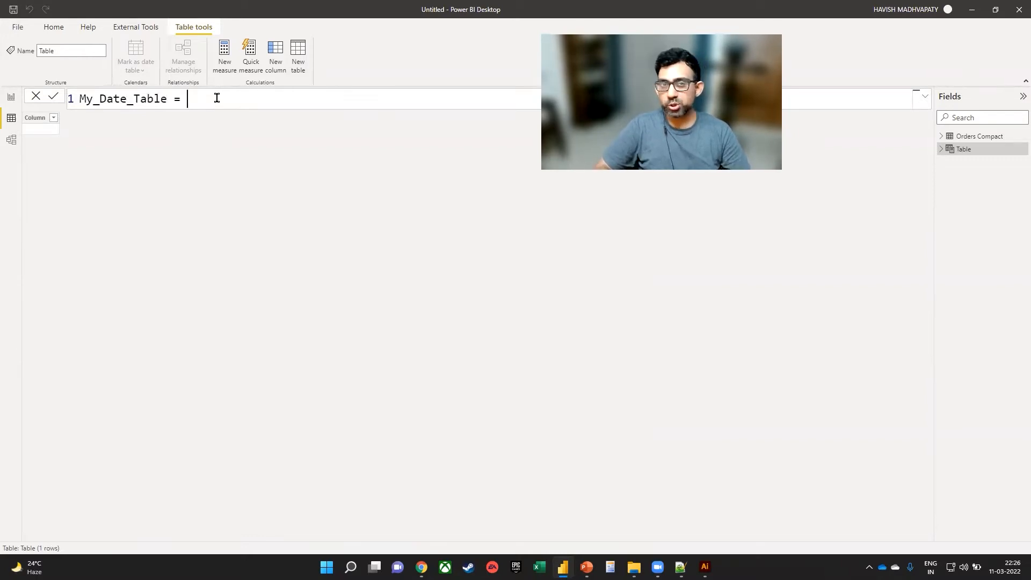
Define My_Date_Table with the CALENDARAUTO() function, without a fiscal year end month, and commit the formula
{"action": "type", "text": "calen"}
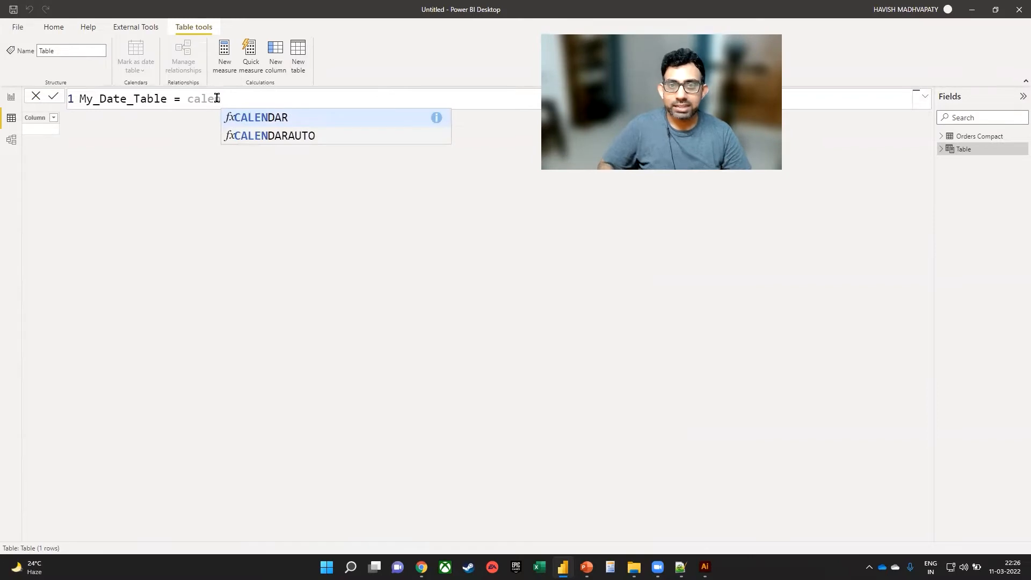
{"action": "key", "text": "Down"}
{"action": "key", "text": "Tab"}
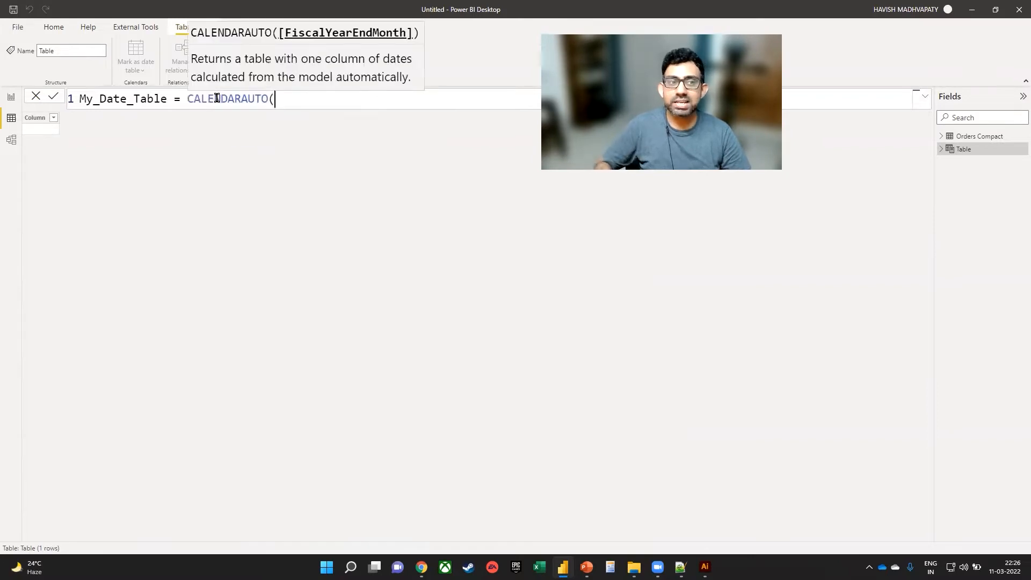
{"action": "type", "text": ")"}
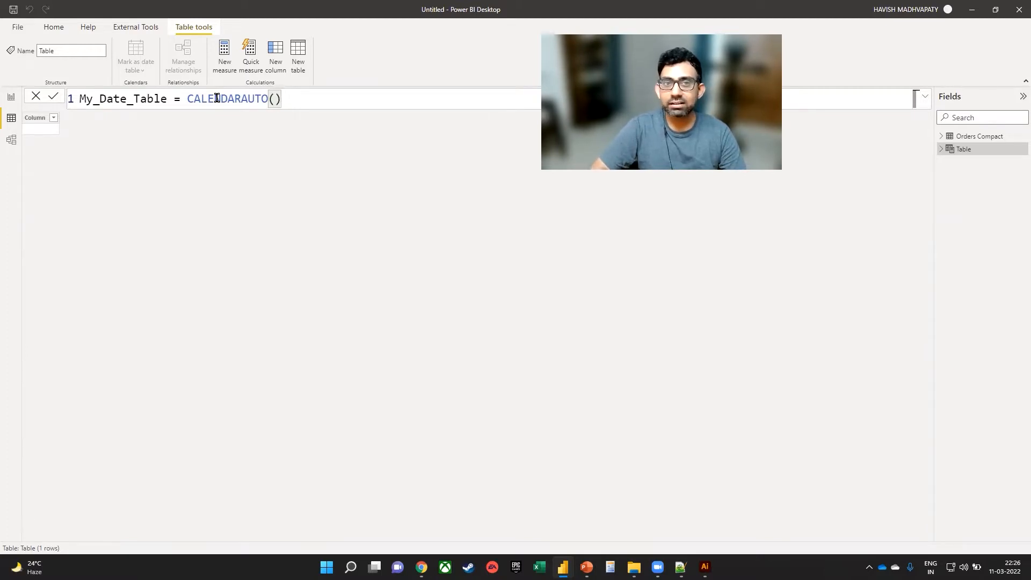
{"action": "key", "text": "Return"}
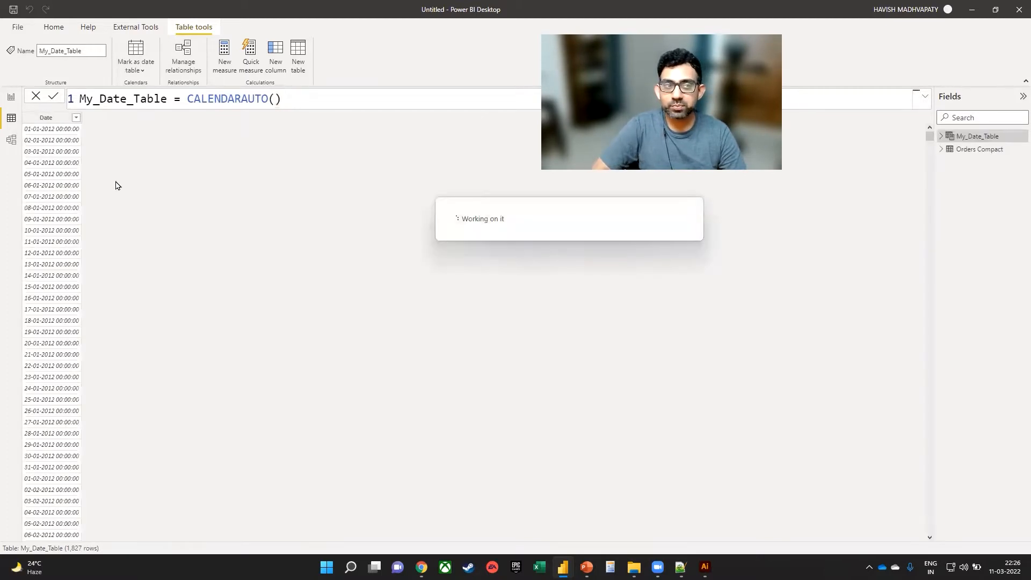
Check the date range of My_Date_Table by sorting its Date column descending and back to ascending
{"action": "left_click", "coordinate": [72, 119]}
{"action": "left_click", "coordinate": [75, 118]}
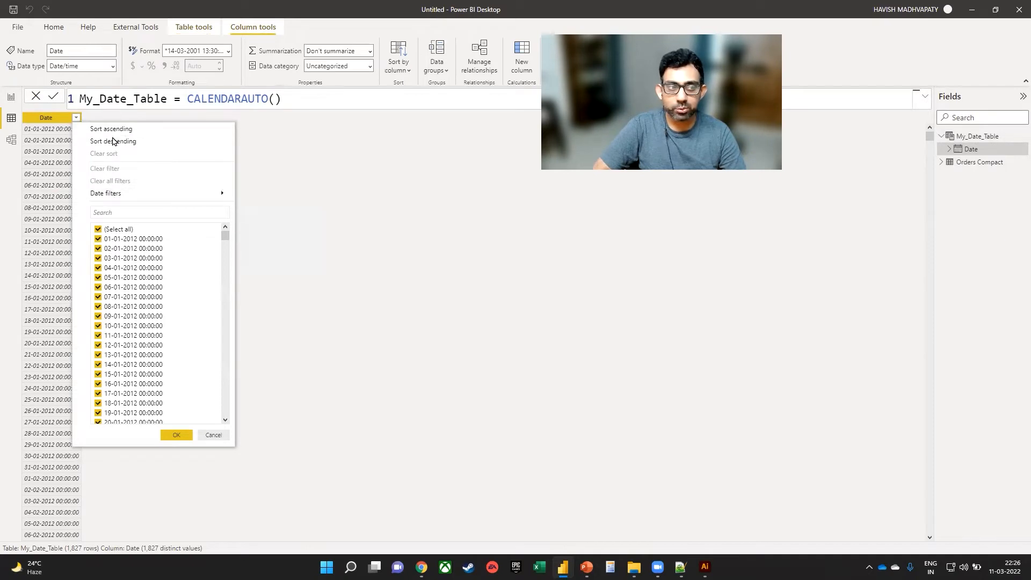
{"action": "left_click", "coordinate": [113, 141]}
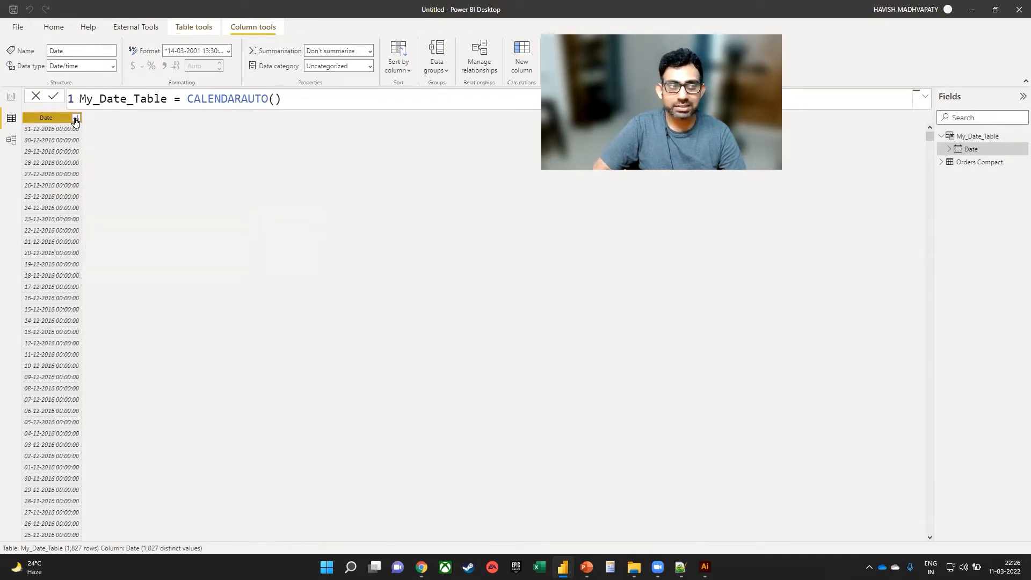
{"action": "left_click", "coordinate": [76, 117]}
{"action": "left_click", "coordinate": [110, 129]}
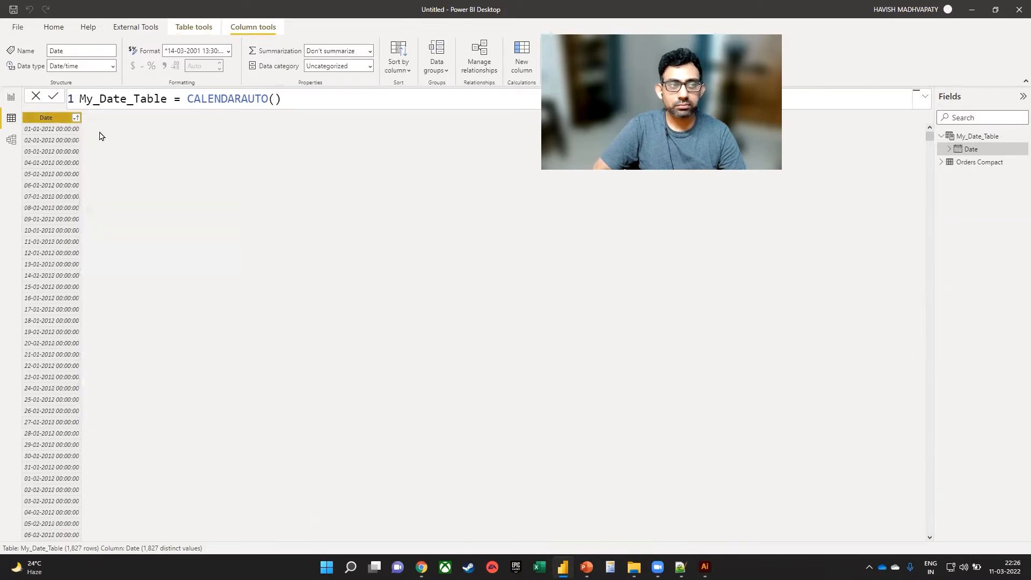
Rename the CALENDARAUTO date table to My_Date_Table_1 through its formula
{"action": "left_click", "coordinate": [164, 98]}
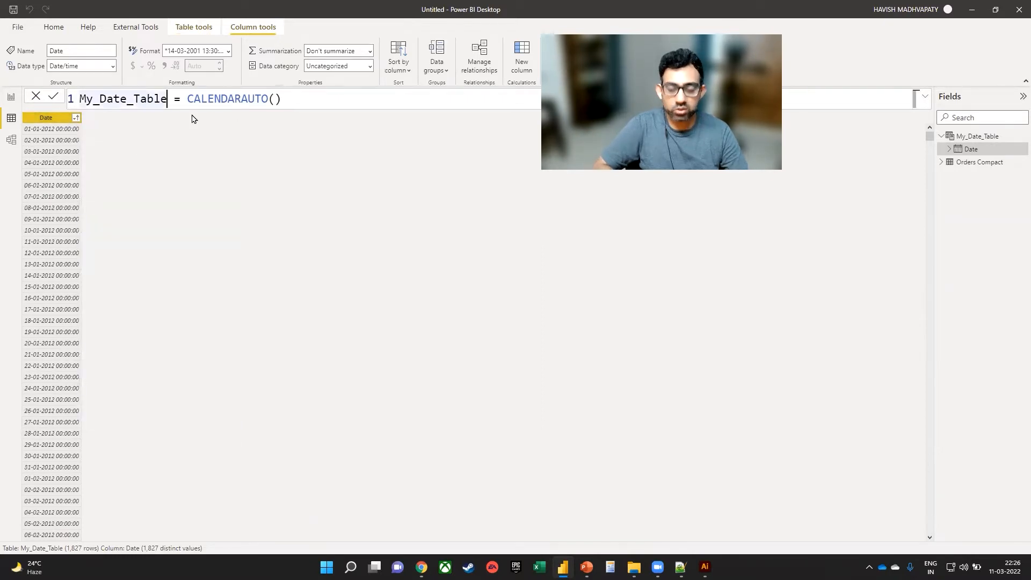
{"action": "type", "text": "_1"}
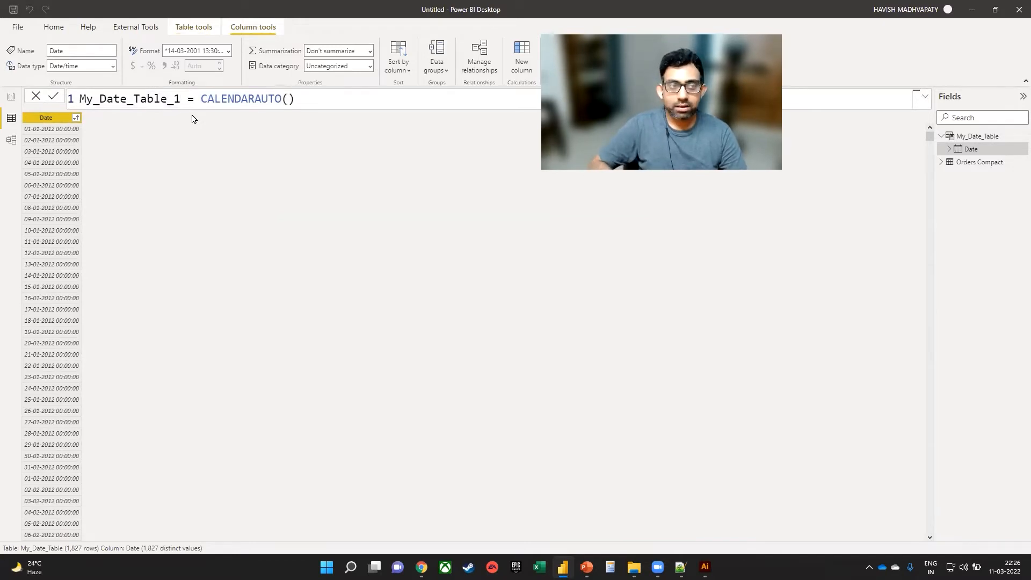
{"action": "key", "text": "Return"}
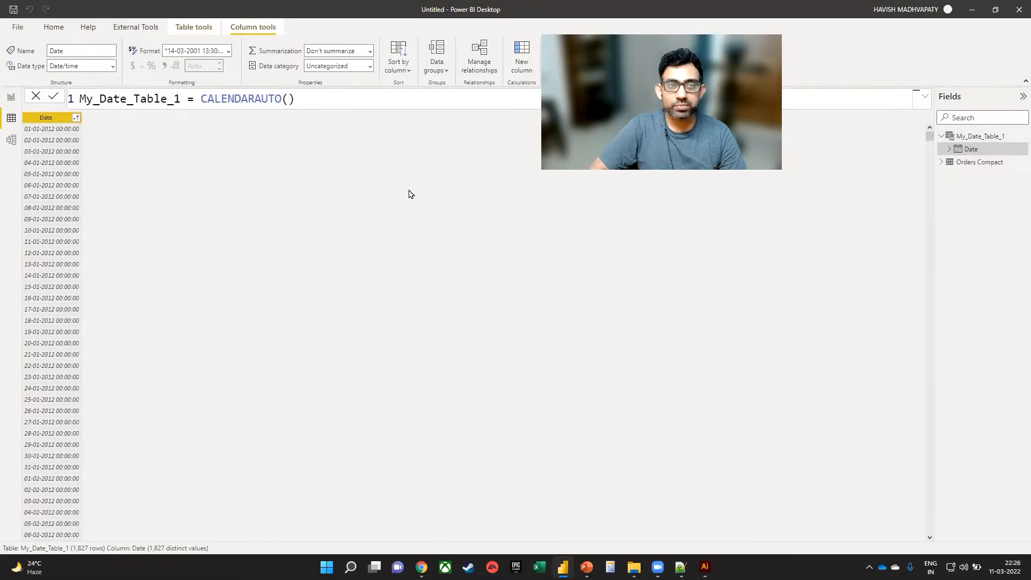
Start a second calculated table and name it My_Date_Table_2 in its formula
{"action": "left_click", "coordinate": [196, 26]}
{"action": "left_click", "coordinate": [300, 53]}
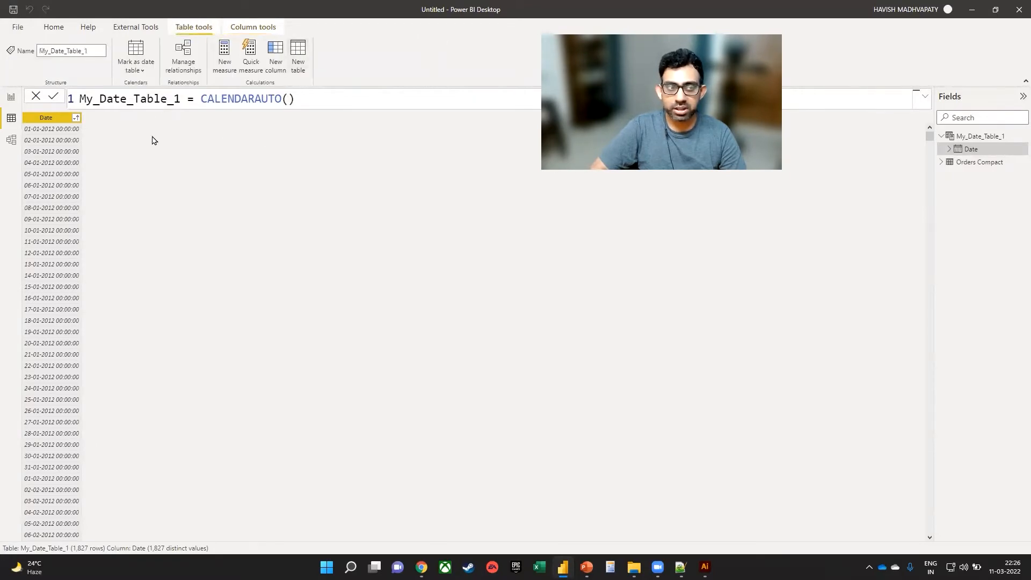
{"action": "type", "text": "My"}
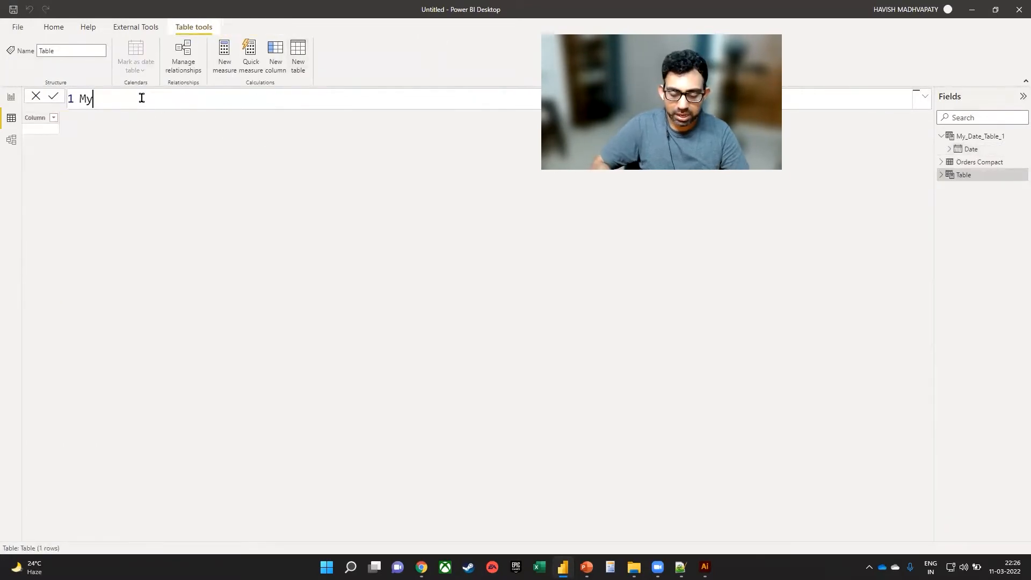
{"action": "type", "text": "_Date_Table_2 ="}
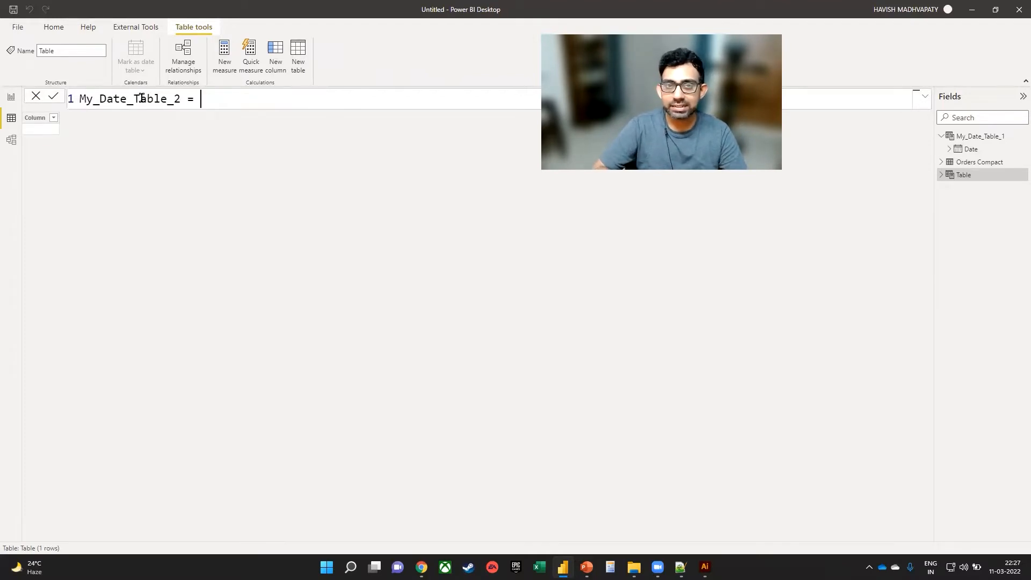
Begin the My_Date_Table_2 formula with CALENDAR, using MIN('Orders Compact'[Order Date]) as the start date
{"action": "type", "text": "cal"}
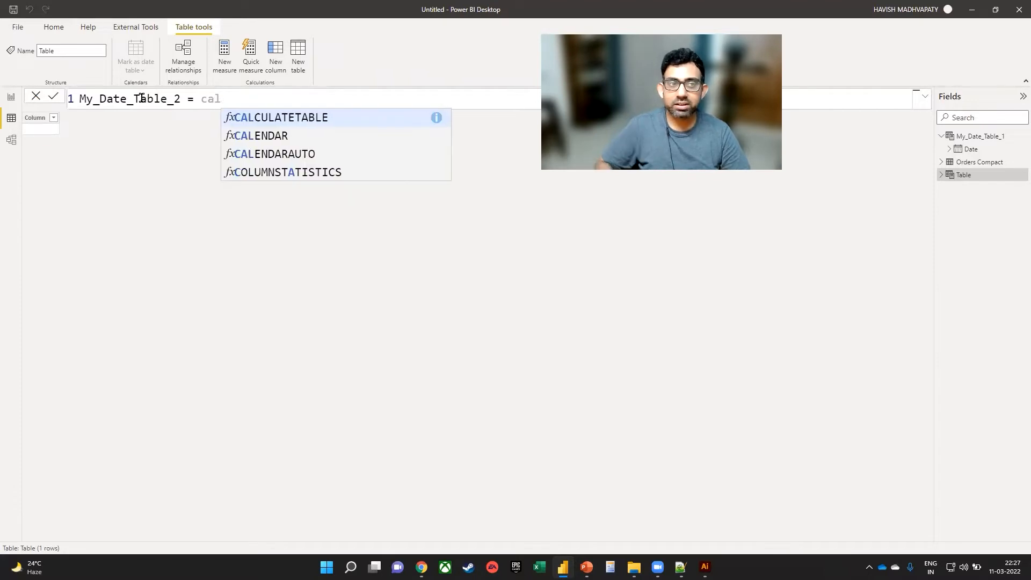
{"action": "key", "text": "Down"}
{"action": "key", "text": "Tab"}
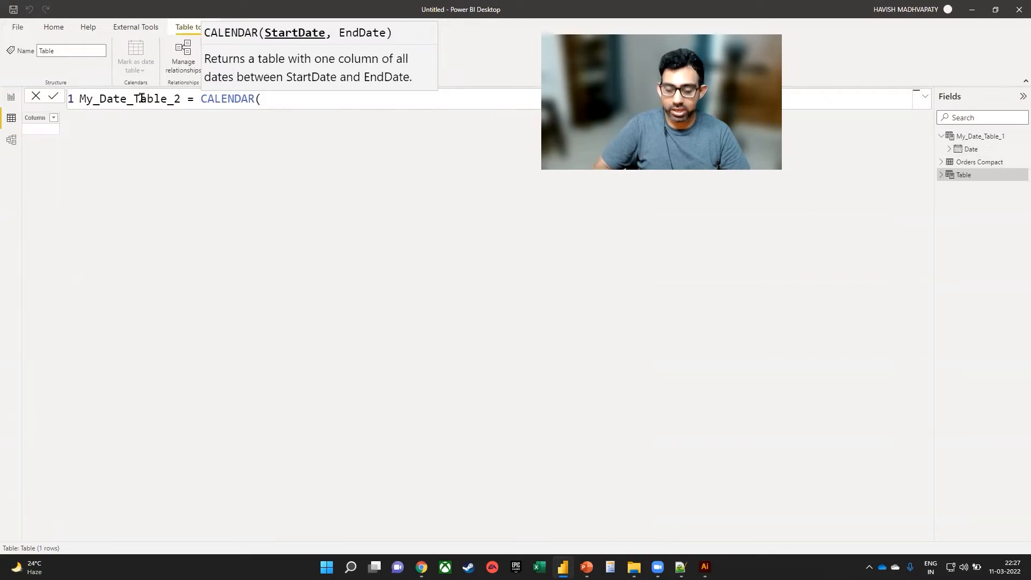
{"action": "type", "text": "MIN(o"}
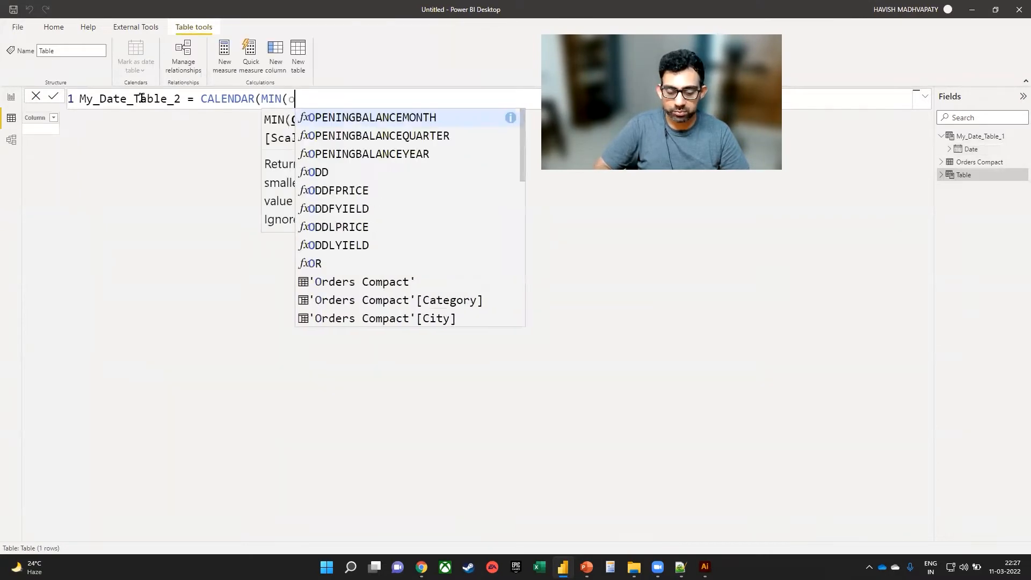
{"action": "type", "text": "rder"}
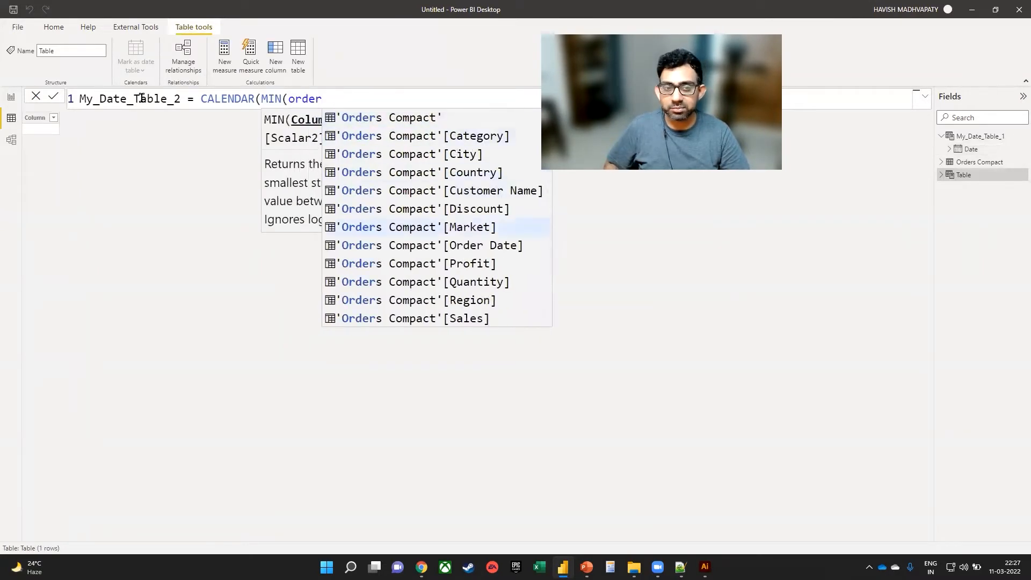
{"action": "key", "text": "Down"}
{"action": "key", "text": "Tab"}
{"action": "type", "text": ")"}
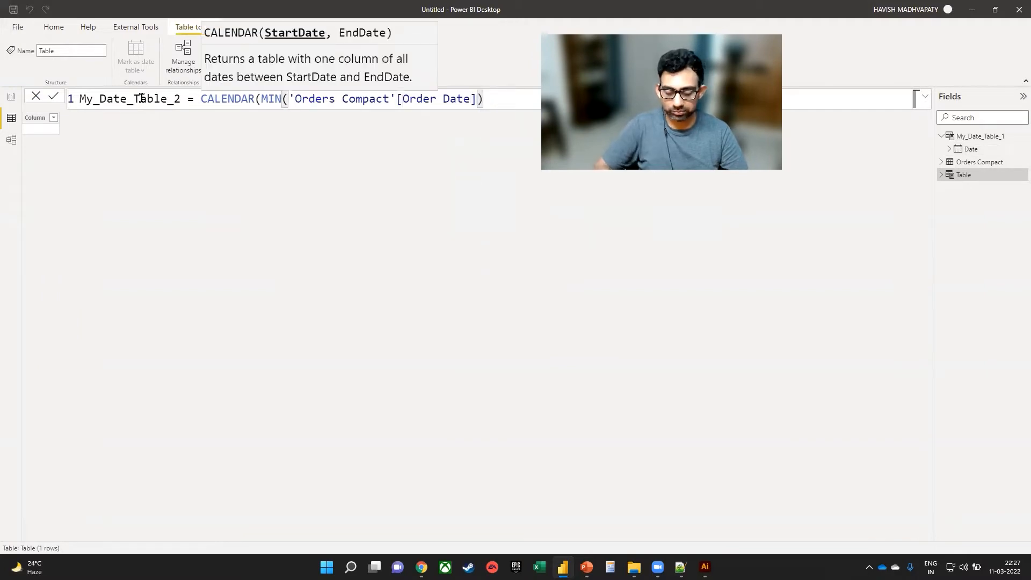
{"action": "type", "text": ","}
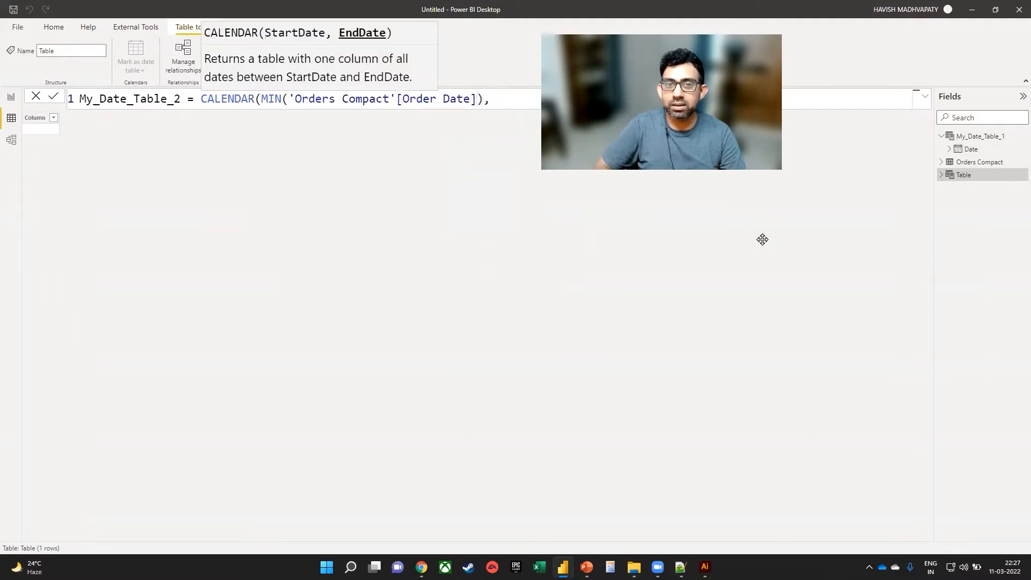
Enter MAX('Orders Compact'[Ship Date]) as the CALENDAR end date and close the formula's parentheses
{"action": "type", "text": " max"}
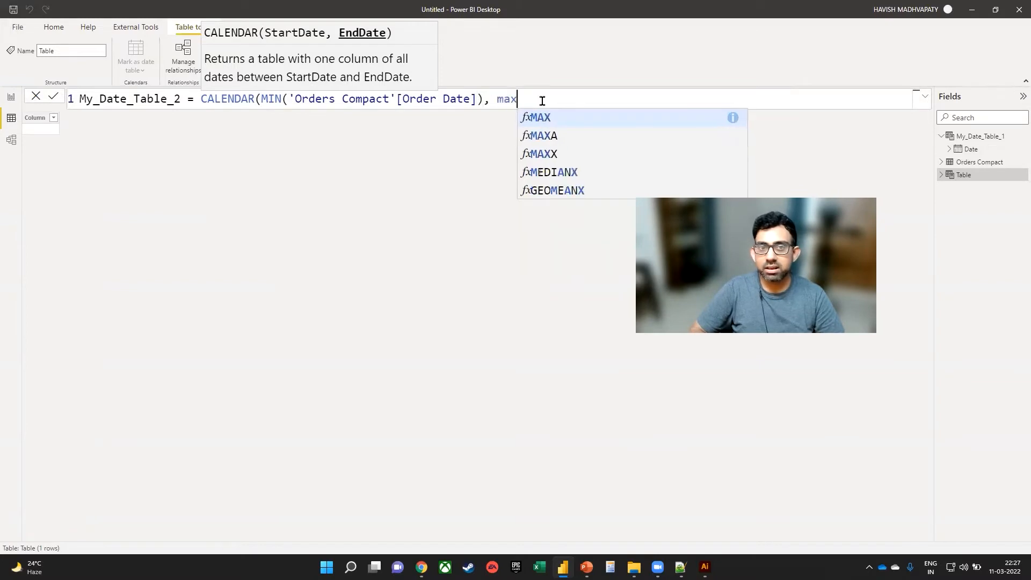
{"action": "key", "text": "Tab"}
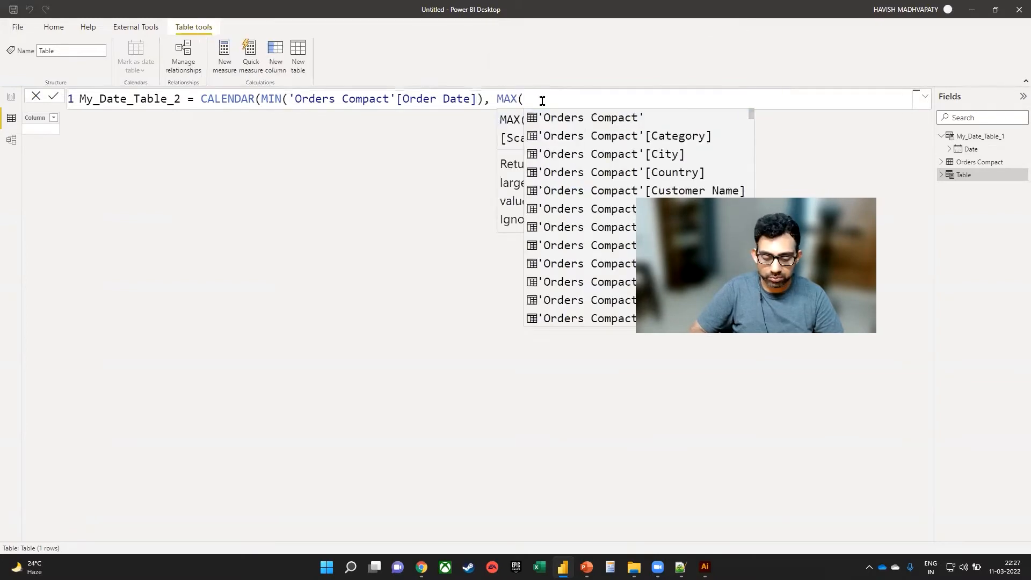
{"action": "type", "text": "ship"}
{"action": "key", "text": "Tab"}
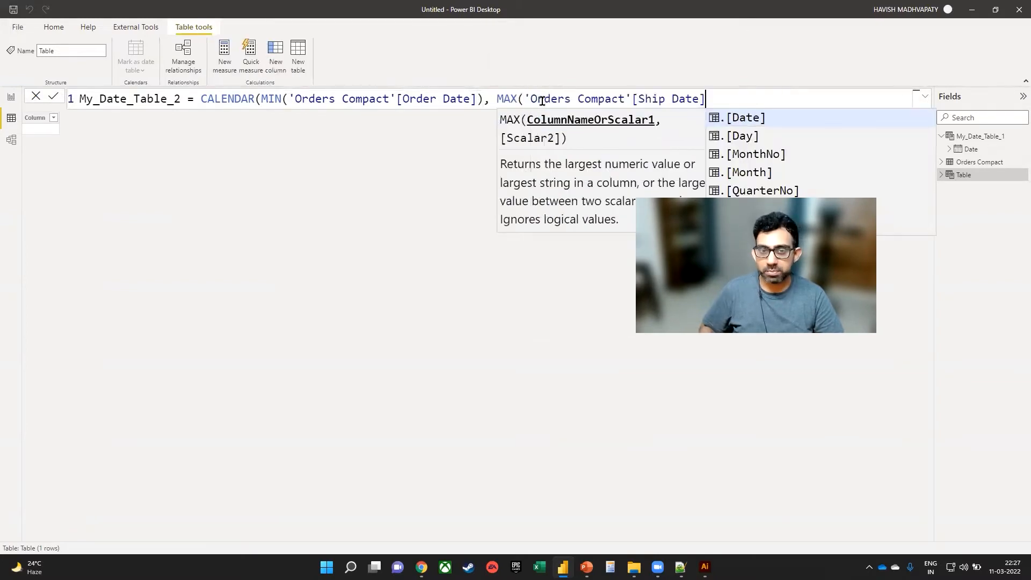
{"action": "type", "text": "))"}
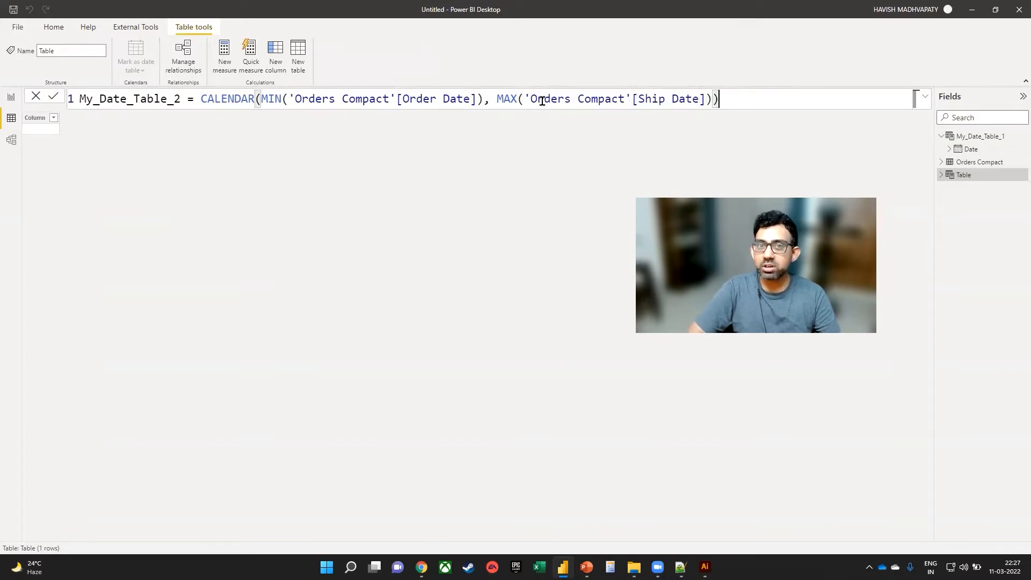
Change the column in the MAX argument to 'Orders Compact'[Order Date] and commit the My_Date_Table_2 formula
{"action": "left_click_drag", "start_coordinate": [382, 101], "coordinate": [443, 102]}
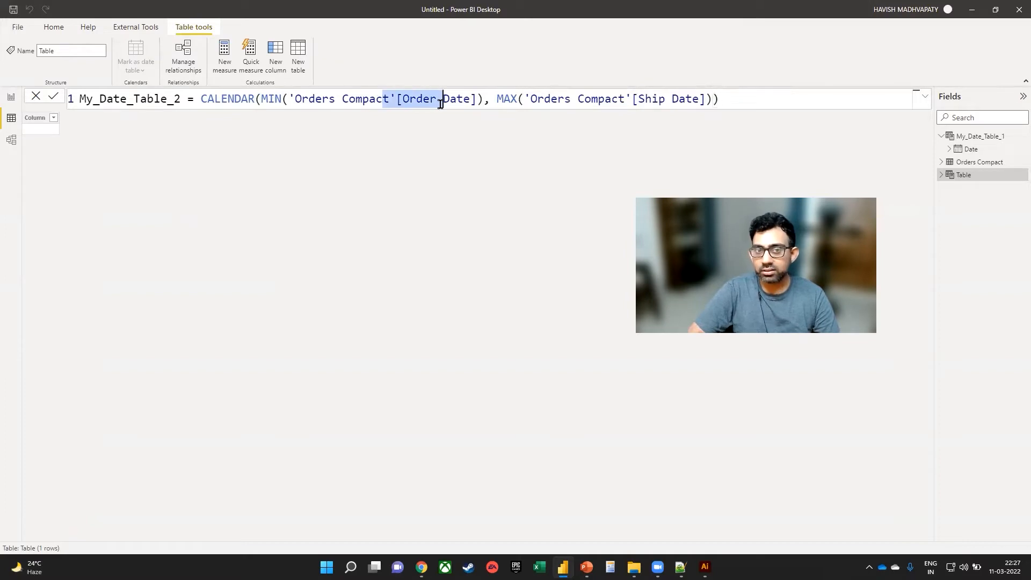
{"action": "left_click_drag", "start_coordinate": [578, 101], "coordinate": [697, 100]}
{"action": "left_click", "coordinate": [674, 101]}
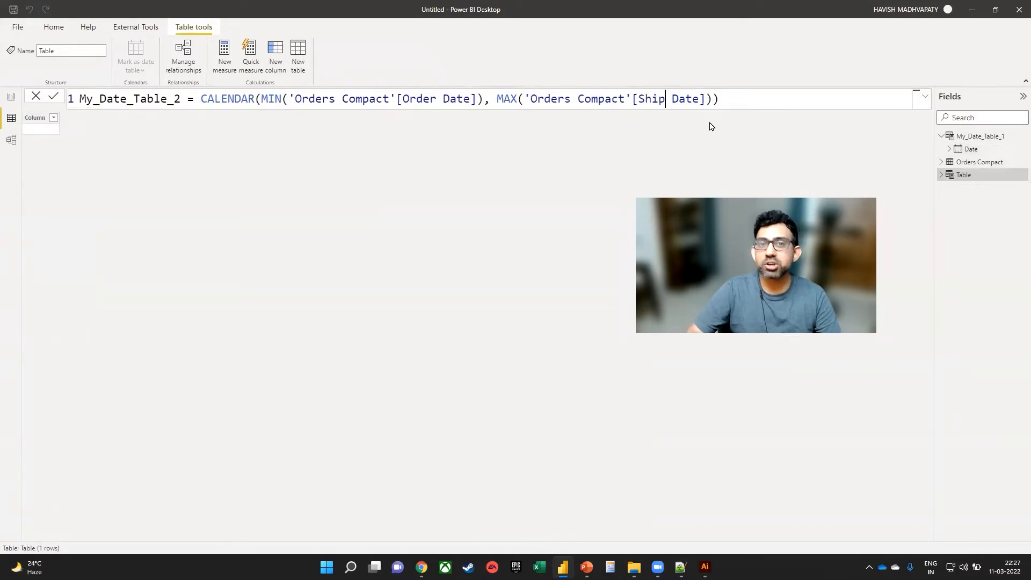
{"action": "key", "text": "ctrl+shift+Left"}
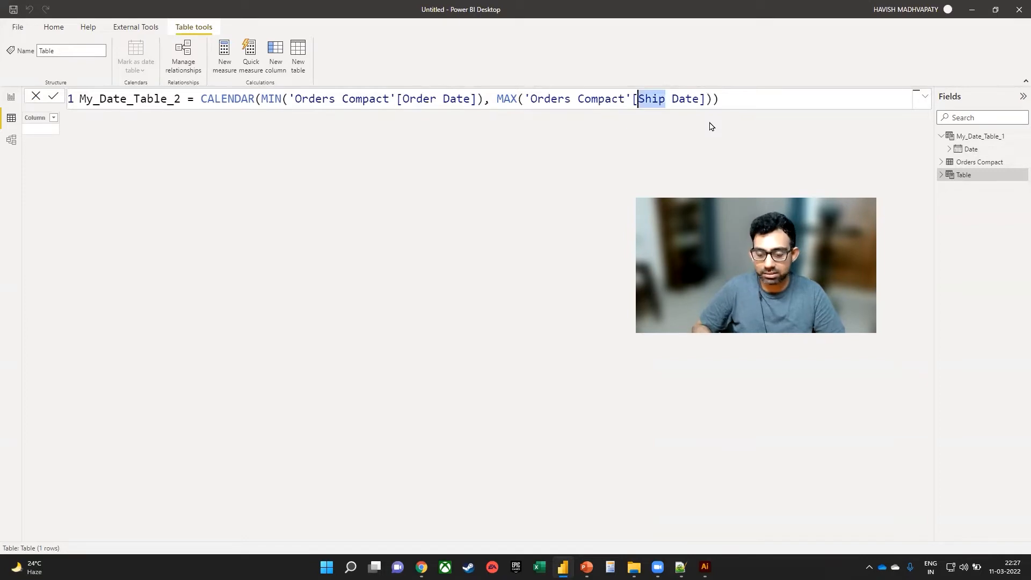
{"action": "type", "text": "Order"}
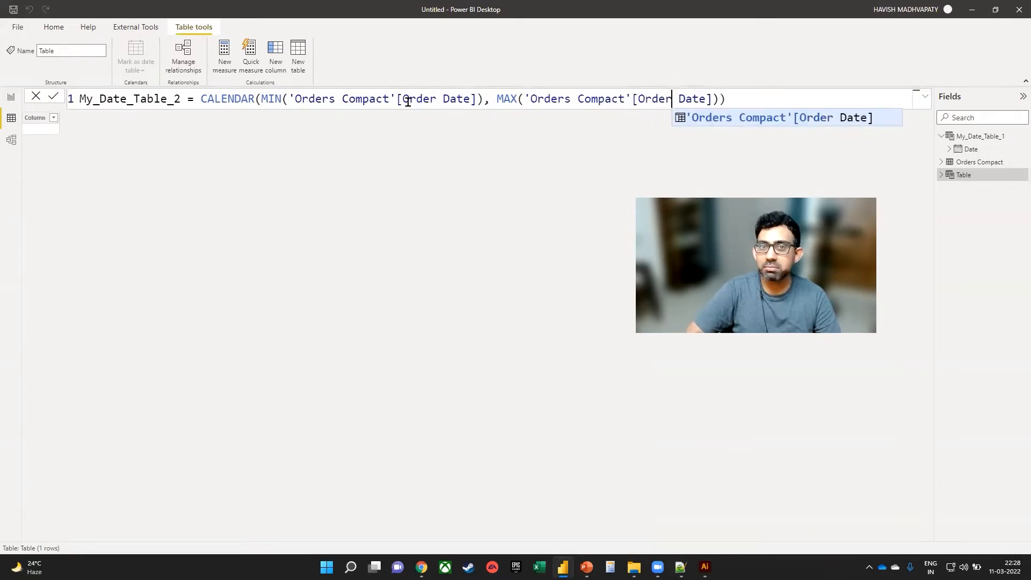
{"action": "left_click", "coordinate": [743, 101]}
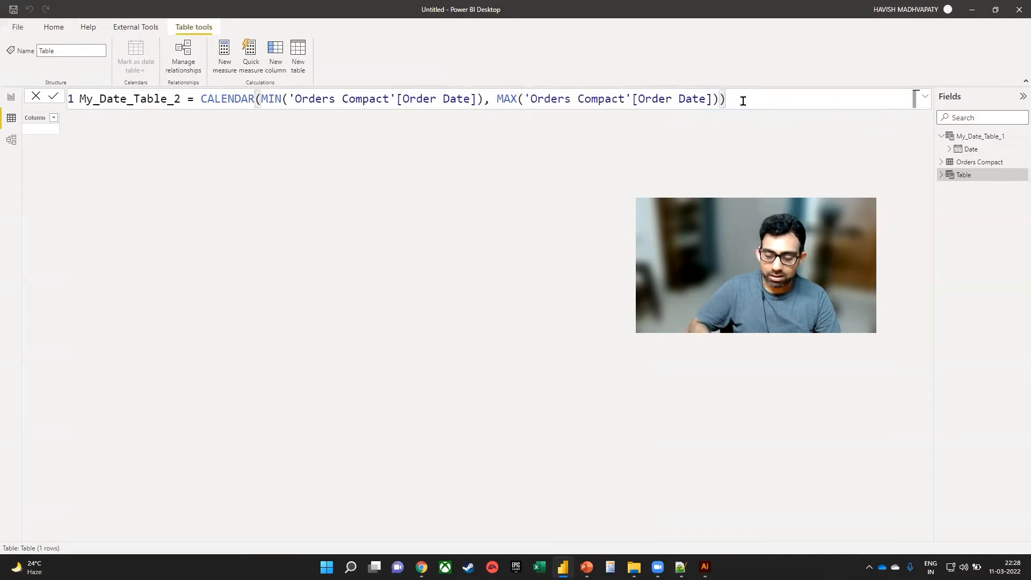
{"action": "key", "text": "Return"}
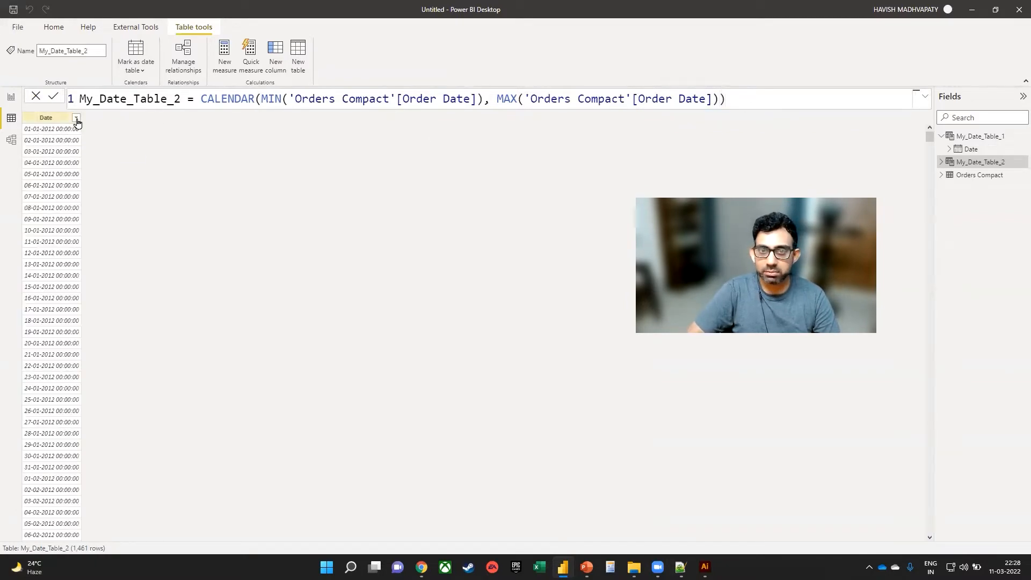
Check the last date in My_Date_Table_2 by sorting its Date column descending, and return the sort to ascending
{"action": "left_click", "coordinate": [77, 119]}
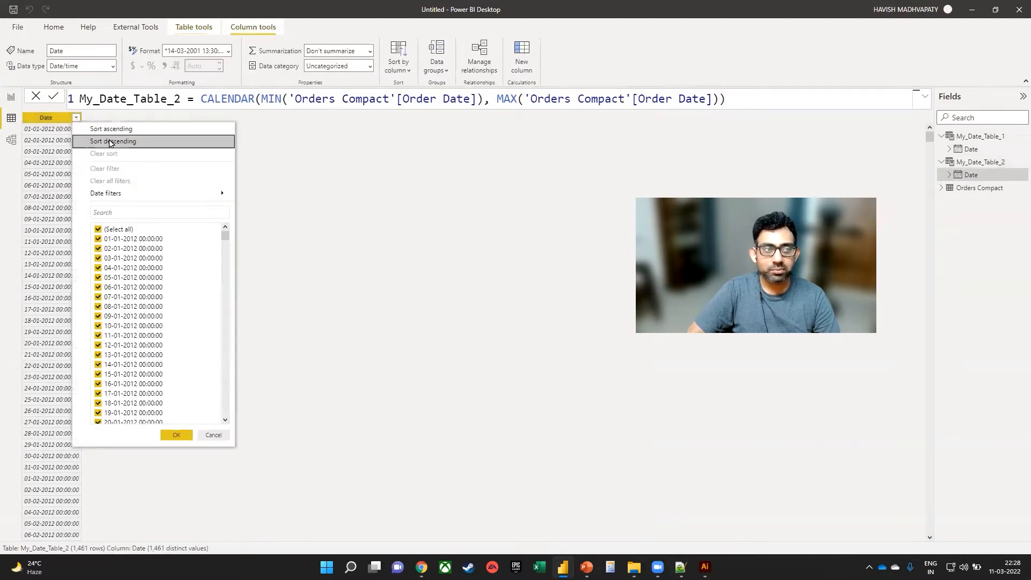
{"action": "left_click", "coordinate": [110, 141]}
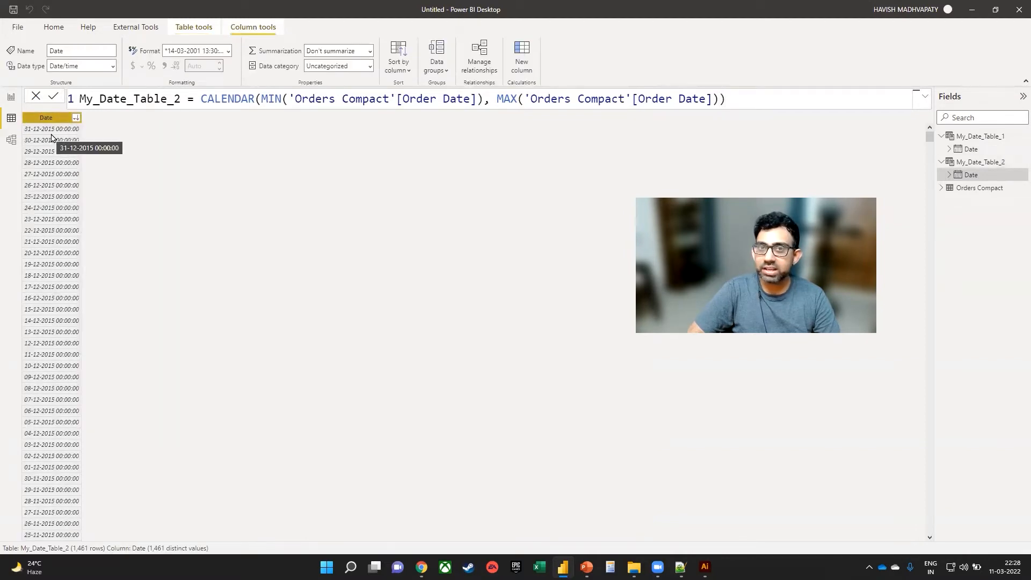
{"action": "left_click", "coordinate": [76, 118]}
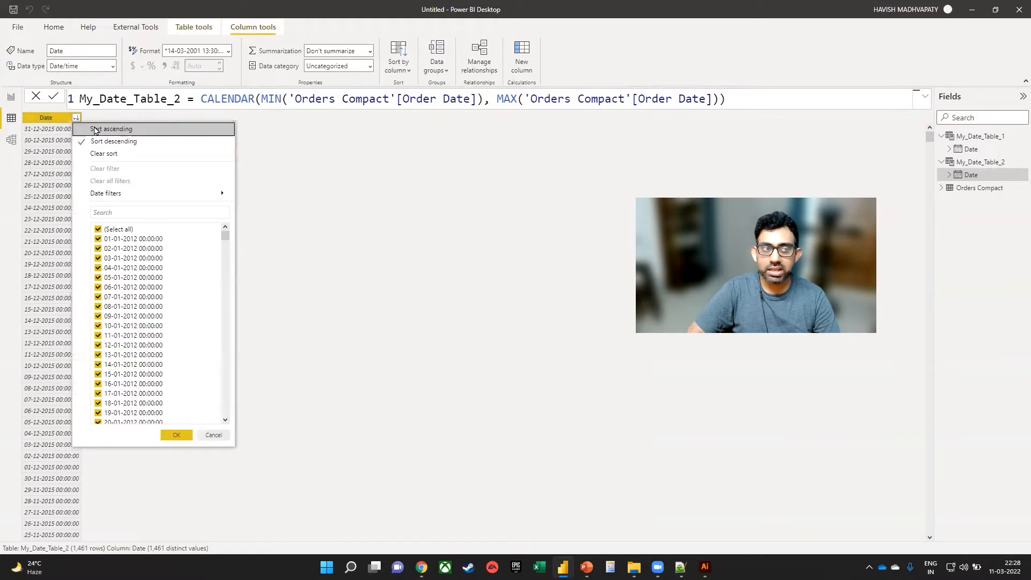
{"action": "left_click", "coordinate": [98, 130]}
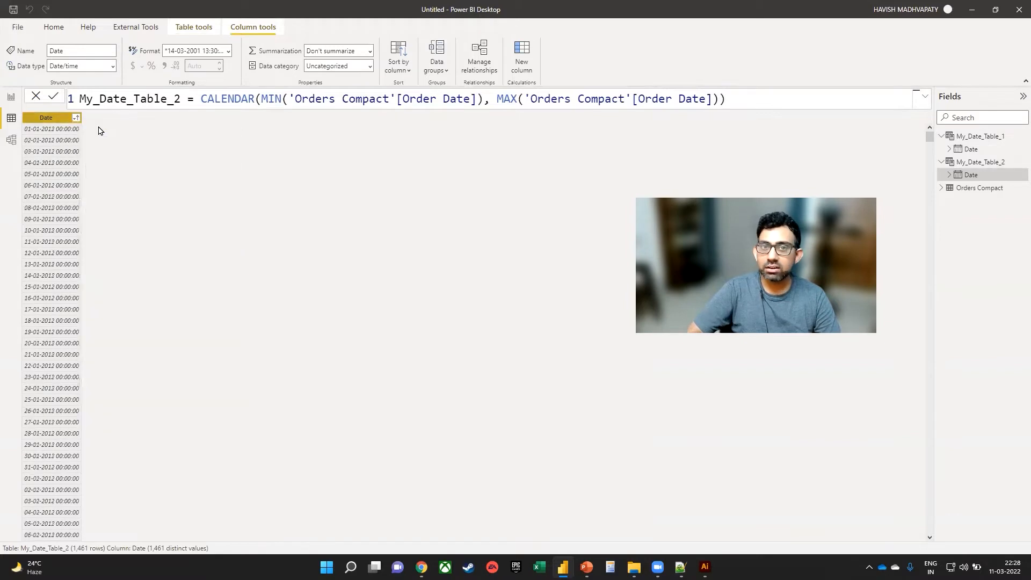
Check the last date in My_Date_Table_1 by sorting its Date column descending, and return the sort to ascending
{"action": "left_click", "coordinate": [973, 138]}
{"action": "left_click", "coordinate": [75, 117]}
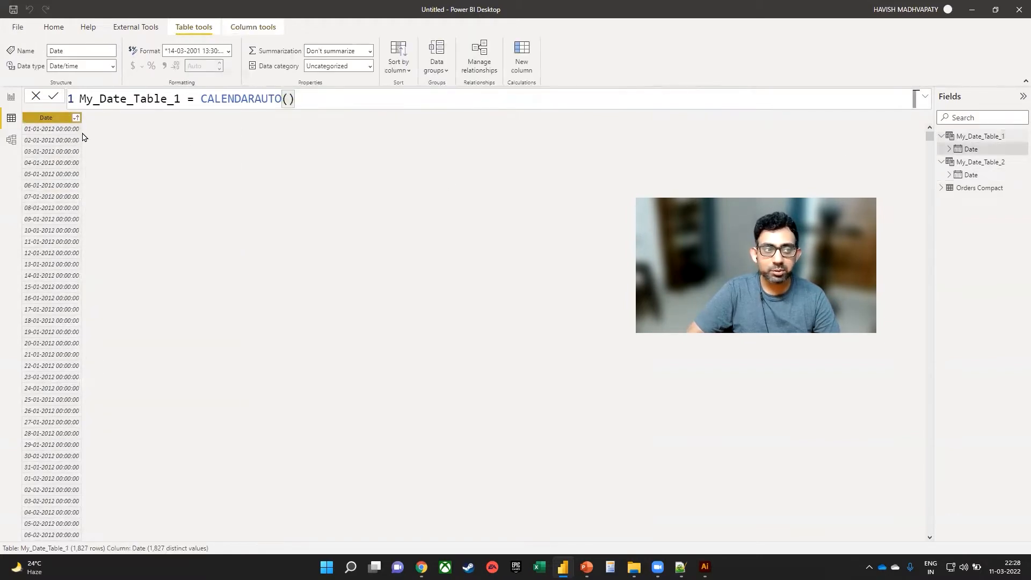
{"action": "left_click", "coordinate": [86, 142]}
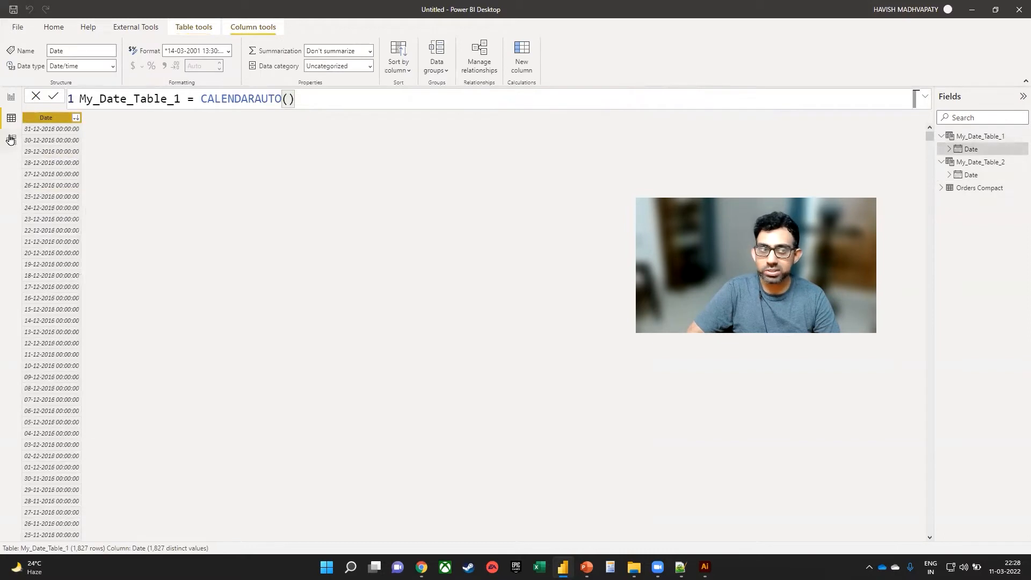
{"action": "left_click", "coordinate": [76, 118]}
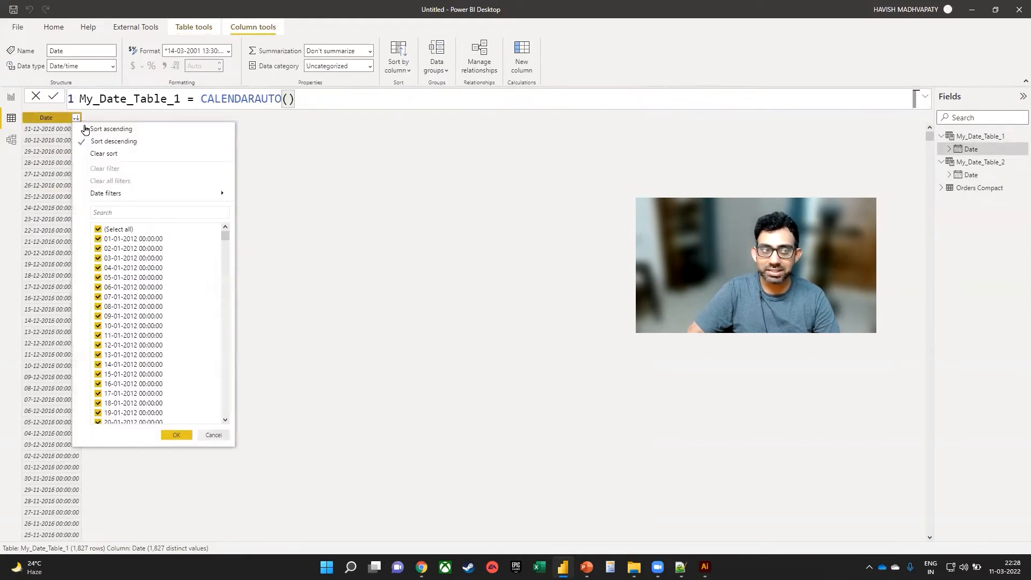
{"action": "left_click", "coordinate": [86, 131]}
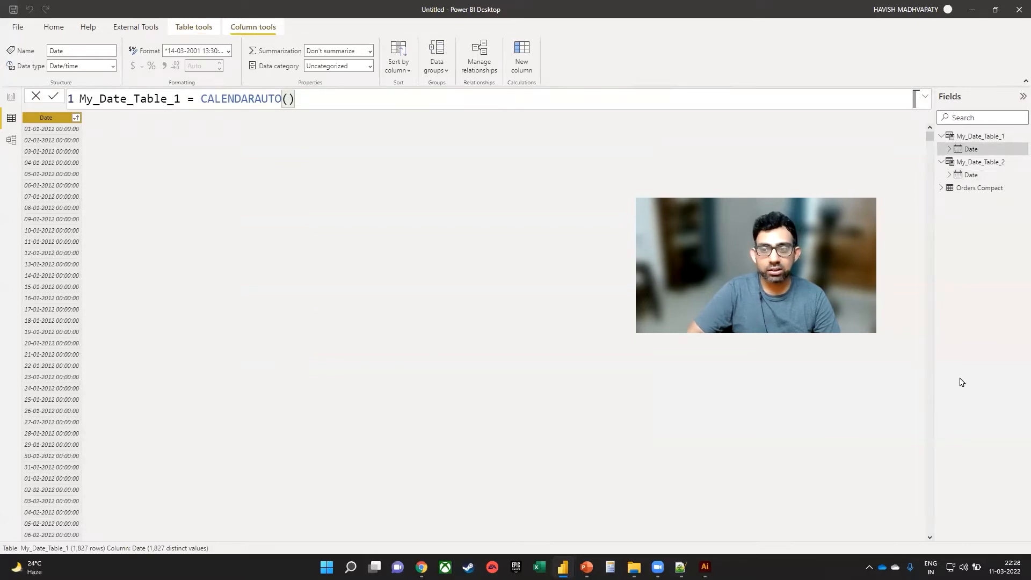
Start a third calculated table named My_Date_Table_3 and open a second line in its formula after the equals sign
{"action": "left_click_drag", "start_coordinate": [934, 359], "coordinate": [874, 364]}
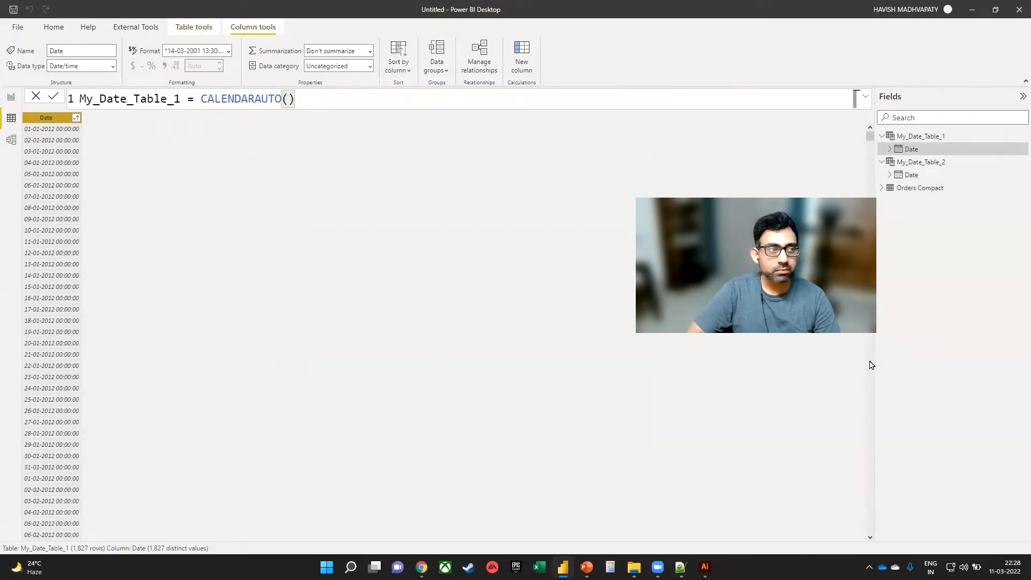
{"action": "left_click", "coordinate": [194, 27]}
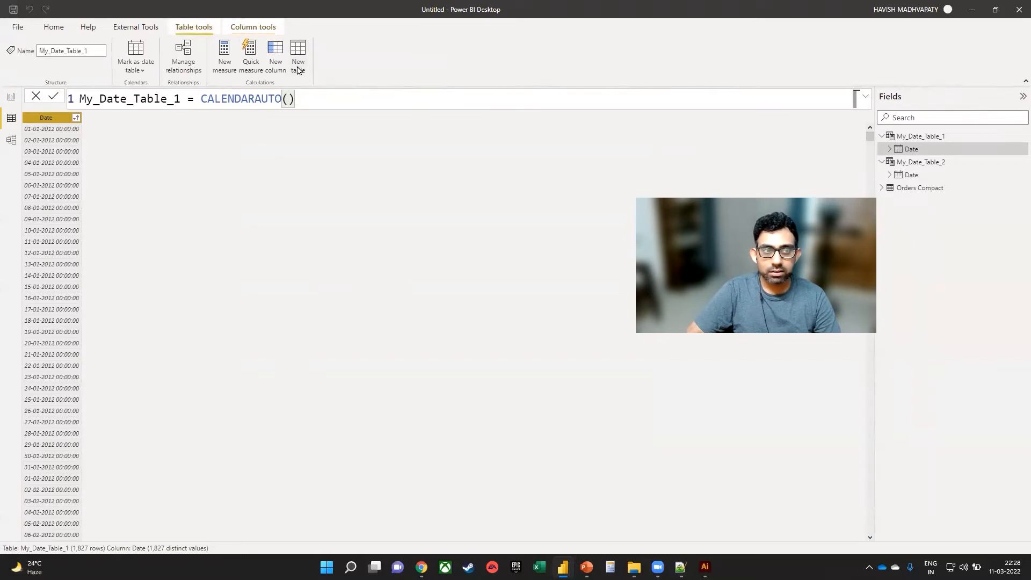
{"action": "left_click", "coordinate": [297, 69]}
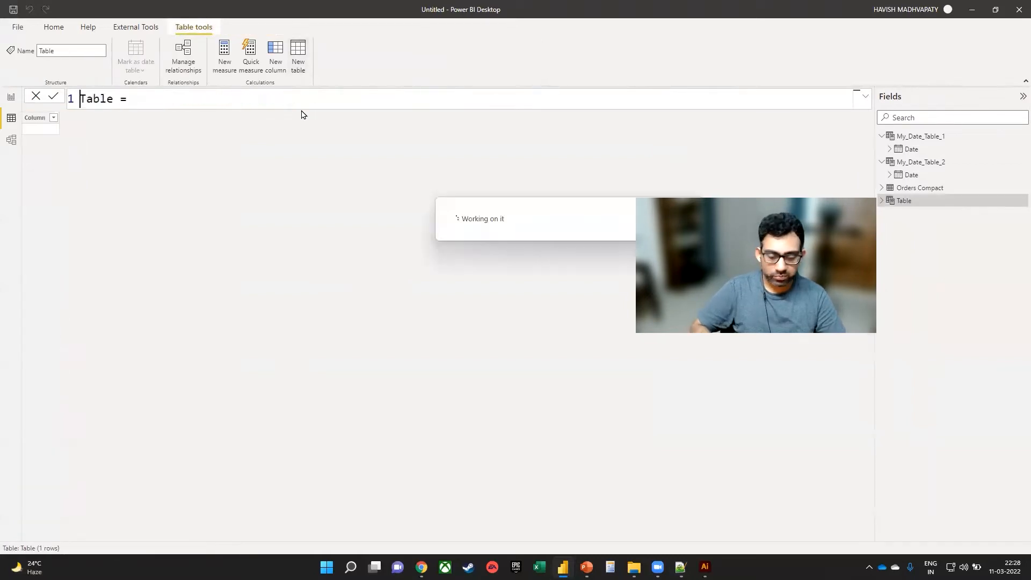
{"action": "type", "text": "My_D"}
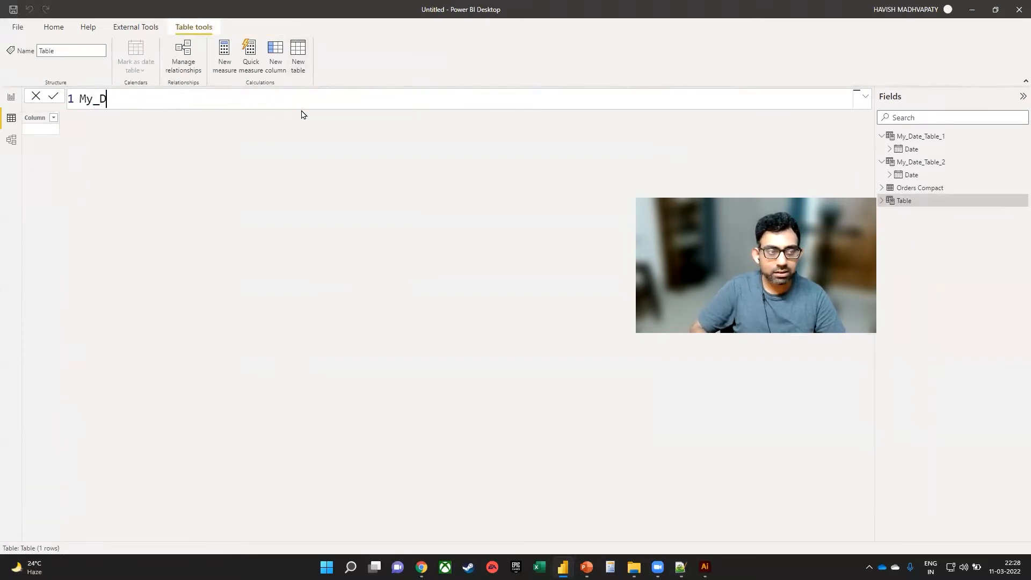
{"action": "type", "text": "ate_Table"}
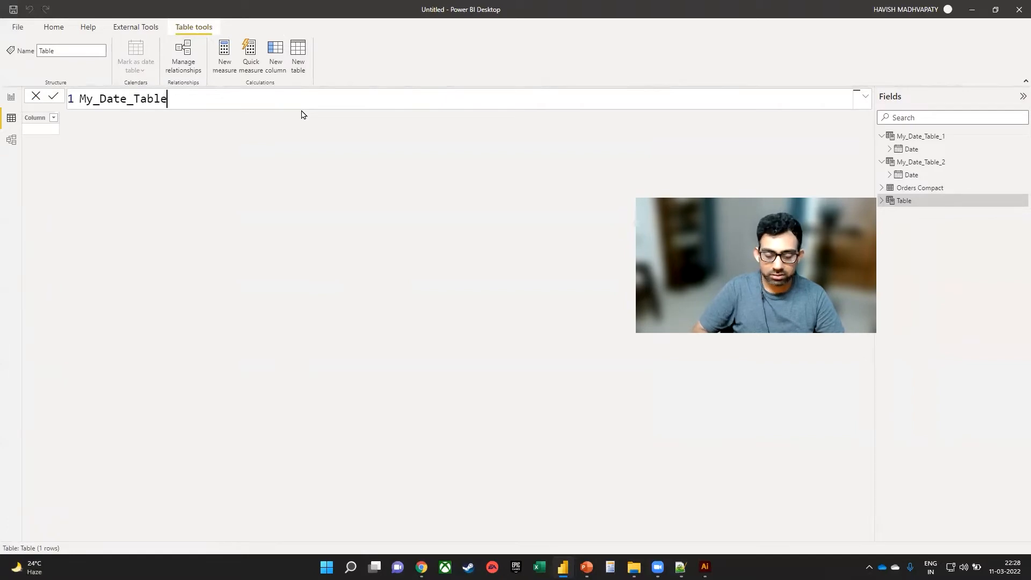
{"action": "type", "text": "_3 ="}
{"action": "key", "text": "shift+Return"}
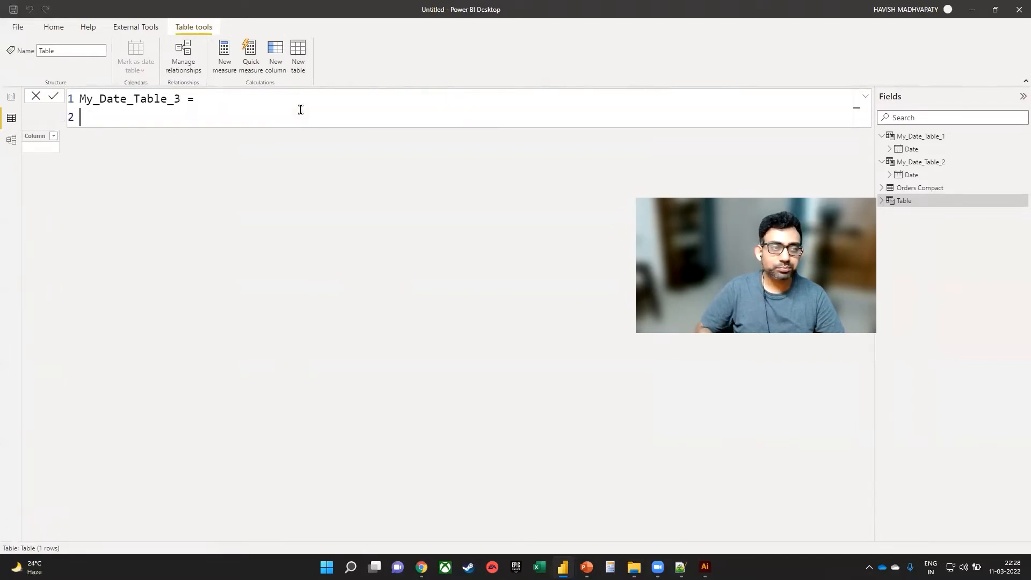
Copy the date table script in Notepad++ from VAR MinYear to the closing parenthesis and paste it into the My_Date_Table_3 formula in Power BI Desktop
{"action": "key", "text": "alt+Tab"}
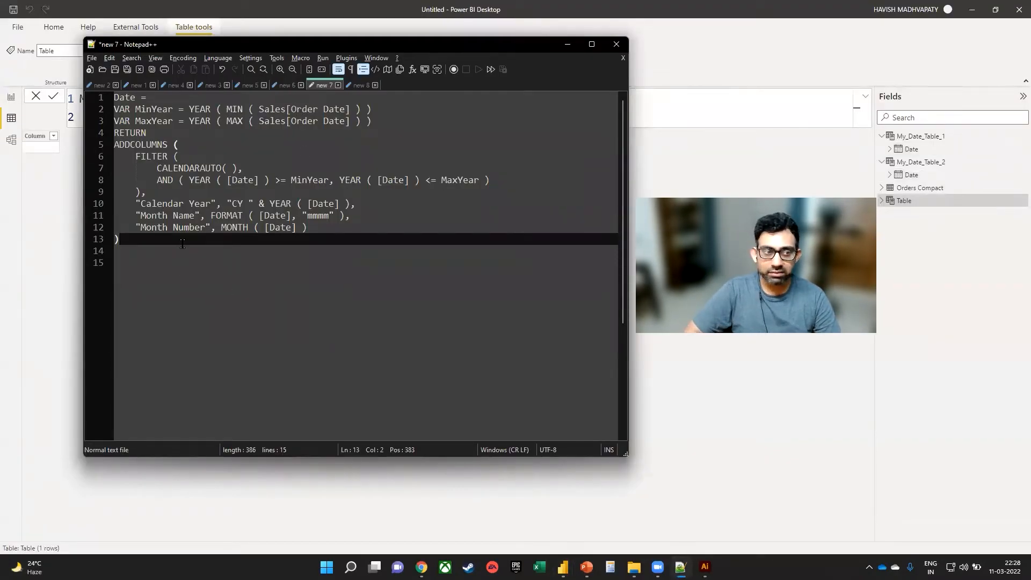
{"action": "left_click_drag", "start_coordinate": [182, 244], "coordinate": [114, 109]}
{"action": "key", "text": "ctrl+c"}
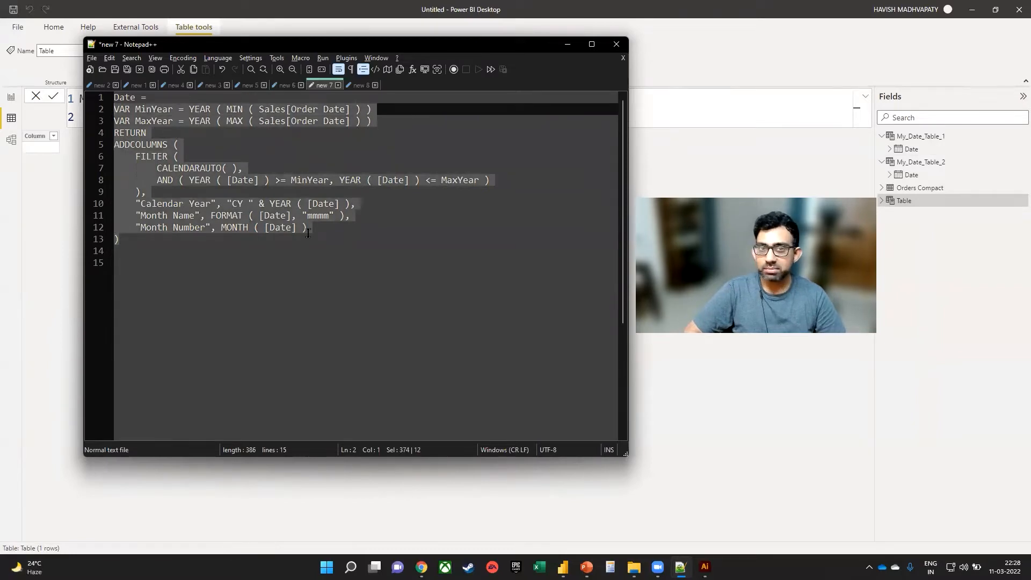
{"action": "key", "text": "alt+Tab"}
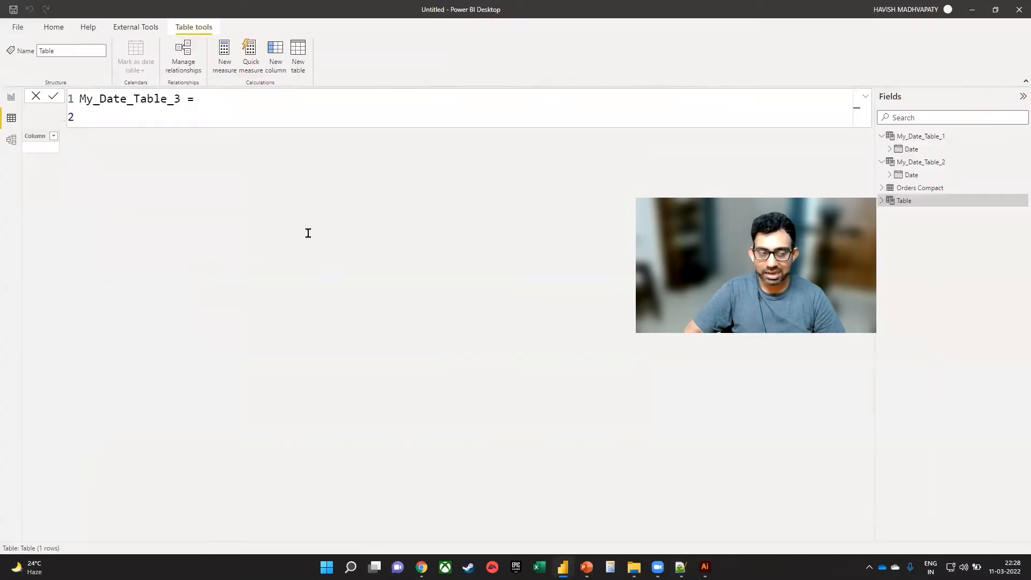
{"action": "key", "text": "ctrl+v"}
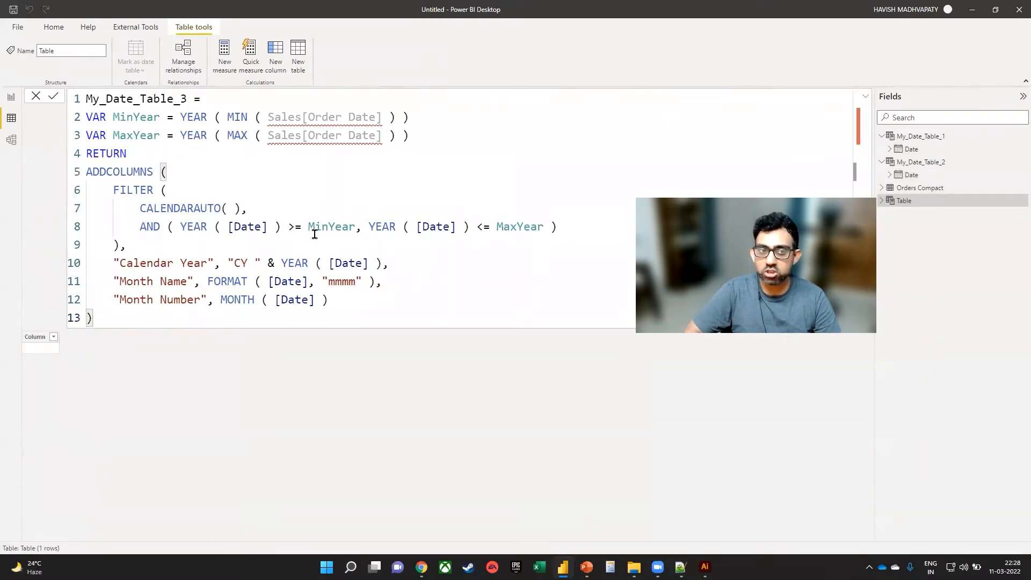
Replace the Sales[Order Date] reference in the MinYear variable's MIN function with 'Orders Compact'[Sales]
{"action": "left_click_drag", "start_coordinate": [381, 120], "coordinate": [268, 117]}
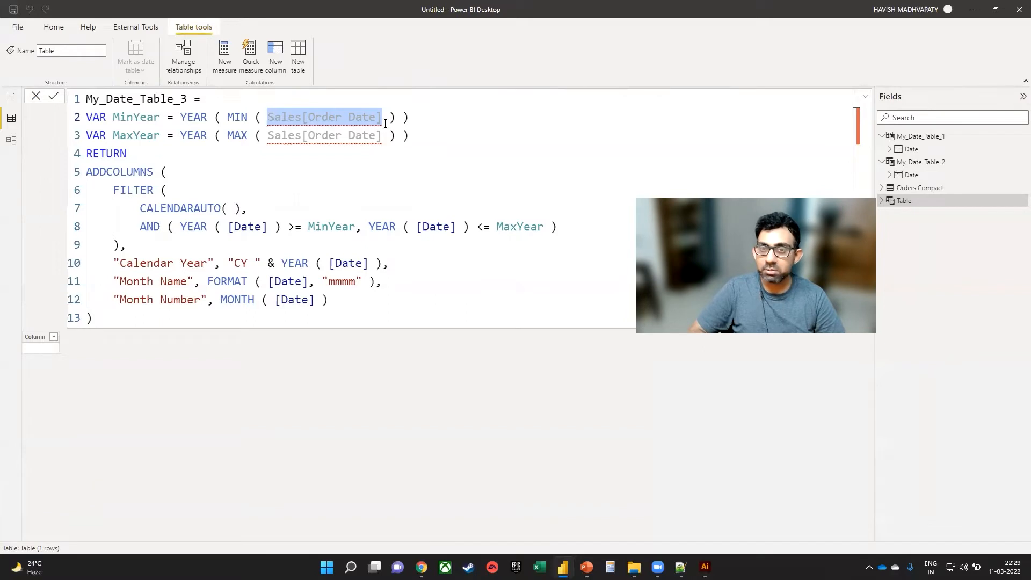
{"action": "type", "text": "sale"}
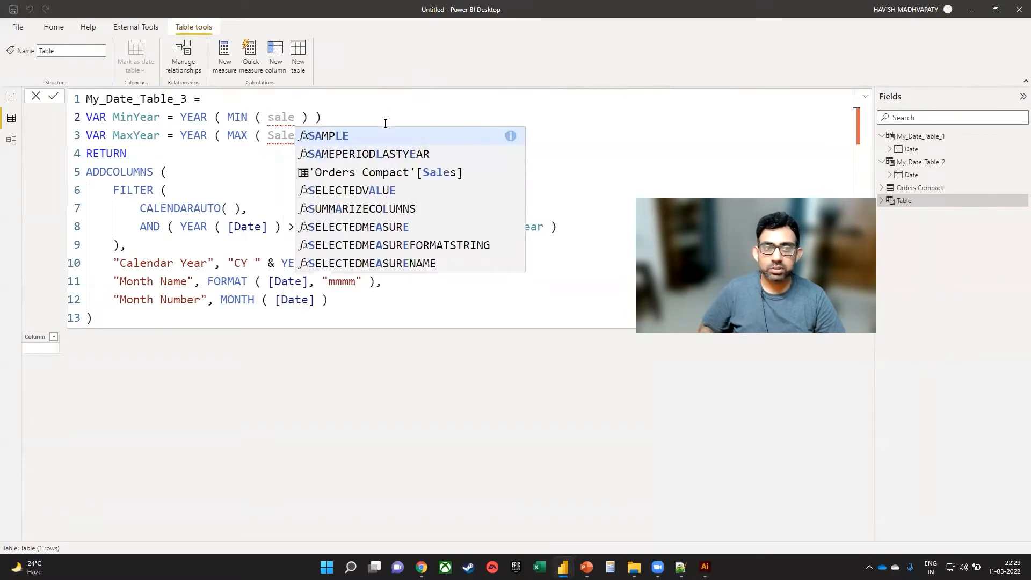
{"action": "key", "text": "Down"}
{"action": "key", "text": "Down"}
{"action": "key", "text": "Down"}
{"action": "key", "text": "BackSpace"}
{"action": "key", "text": "BackSpace"}
{"action": "key", "text": "BackSpace"}
{"action": "key", "text": "BackSpace"}
{"action": "type", "text": "order"}
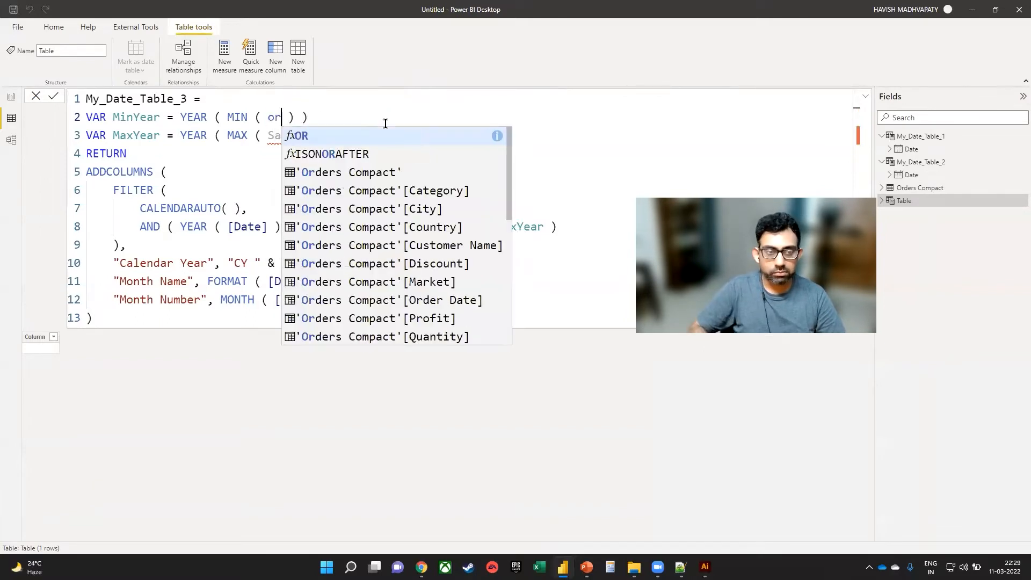
{"action": "key", "text": "Down"}
{"action": "key", "text": "Down"}
{"action": "key", "text": "Down"}
{"action": "key", "text": "Down"}
{"action": "key", "text": "Down"}
{"action": "key", "text": "Down"}
{"action": "key", "text": "Down"}
{"action": "key", "text": "Down"}
{"action": "key", "text": "Down"}
{"action": "key", "text": "Down"}
{"action": "key", "text": "Down"}
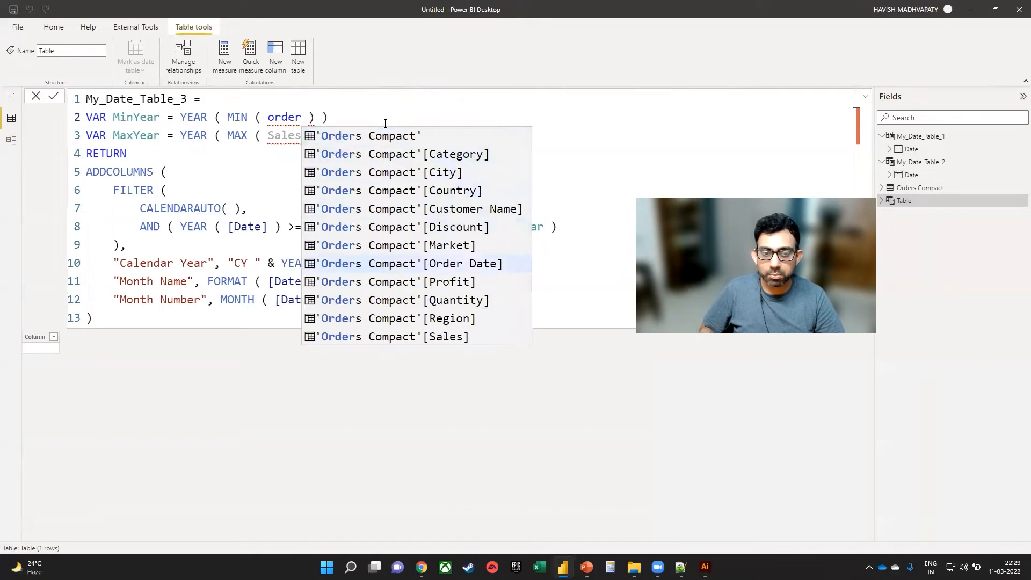
{"action": "key", "text": "Tab"}
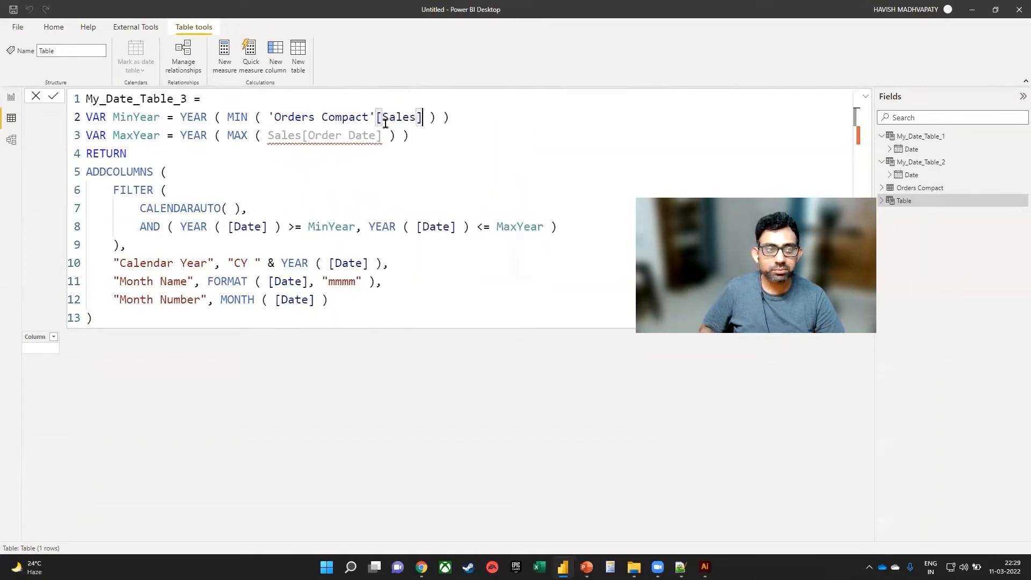
Change the column in the MinYear variable's MIN function to 'Orders Compact'[Order Date]
{"action": "key", "text": "ctrl+shift+Left"}
{"action": "key", "text": "ctrl+shift+Left"}
{"action": "key", "text": "ctrl+shift+Left"}
{"action": "key", "text": "ctrl+shift+Left"}
{"action": "key", "text": "ctrl+shift+Left"}
{"action": "key", "text": "ctrl+shift+Left"}
{"action": "key", "text": "ctrl+shift+Right"}
{"action": "key", "text": "ctrl+shift+Right"}
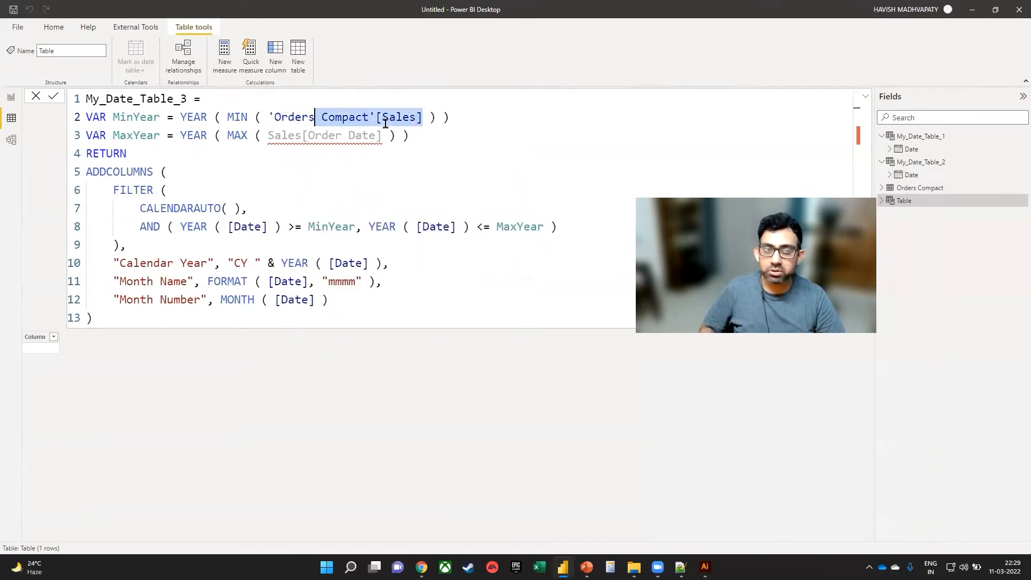
{"action": "key", "text": "ctrl+shift+Right"}
{"action": "key", "text": "ctrl+shift+Right"}
{"action": "key", "text": "ctrl+shift+Right"}
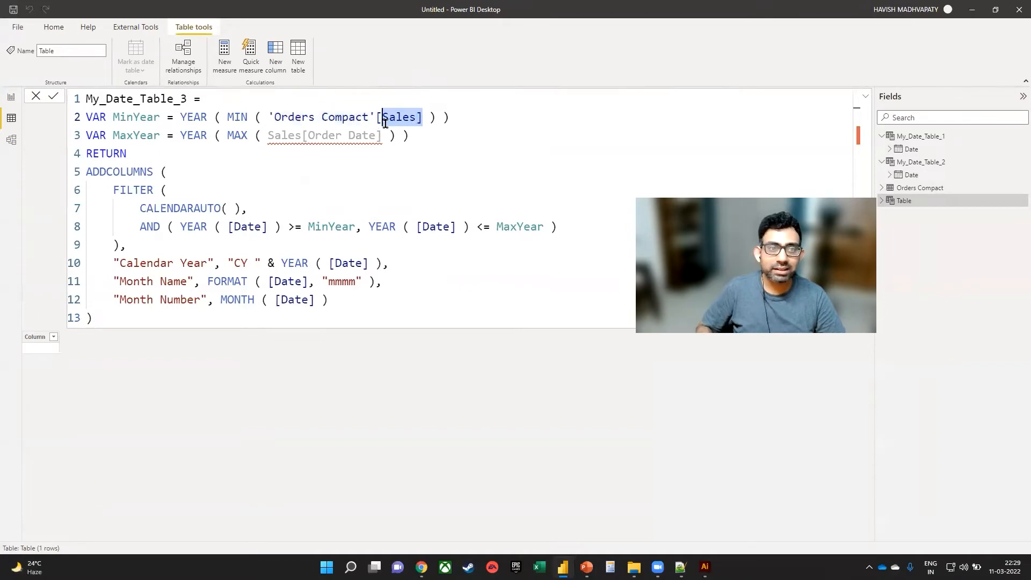
{"action": "key", "text": "BackSpace"}
{"action": "type", "text": "order"}
{"action": "key", "text": "Tab"}
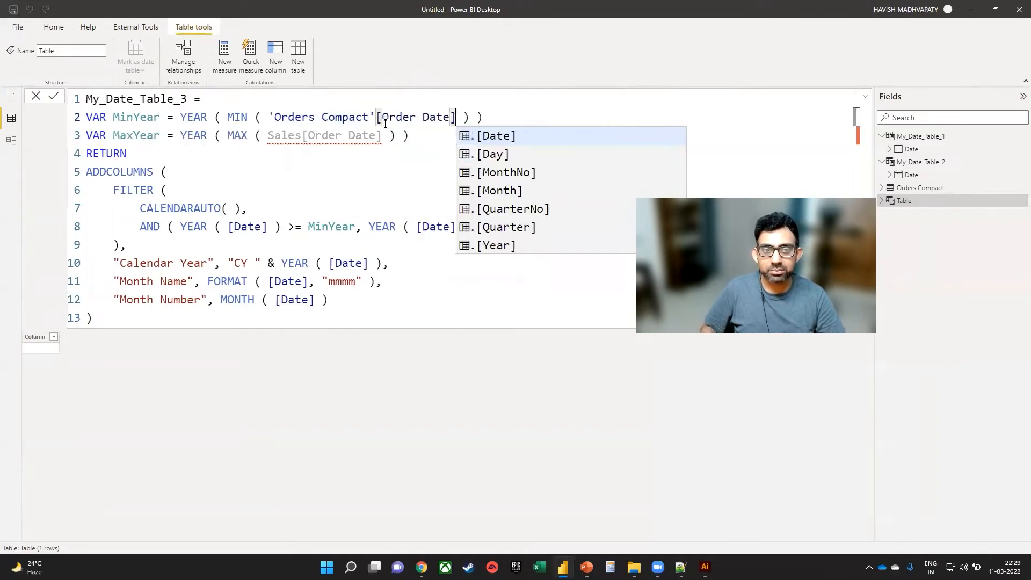
{"action": "key", "text": "Escape"}
Copy the MinYear column reference and use 'Orders Compact'[Order Date] in place of Sales[Order Date] in the MaxYear variable
{"action": "key", "text": "Left"}
{"action": "key", "text": "ctrl+shift+Left"}
{"action": "key", "text": "ctrl+shift+Left"}
{"action": "key", "text": "ctrl+shift+Left"}
{"action": "key", "text": "ctrl+shift+Left"}
{"action": "key", "text": "ctrl+shift+Left"}
{"action": "key", "text": "ctrl+shift+Left"}
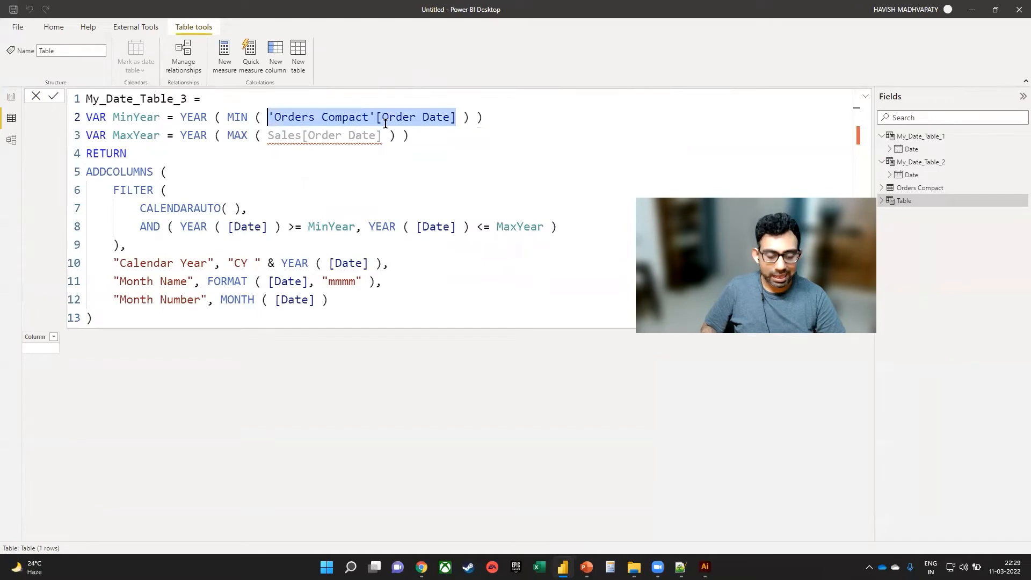
{"action": "key", "text": "Down"}
{"action": "key", "text": "End"}
{"action": "key", "text": "Left"}
{"action": "key", "text": "Left"}
{"action": "key", "text": "Left"}
{"action": "key", "text": "Left"}
{"action": "key", "text": "ctrl+shift+Left"}
{"action": "key", "text": "ctrl+shift+Left"}
{"action": "key", "text": "ctrl+shift+Left"}
{"action": "key", "text": "ctrl+shift+Left"}
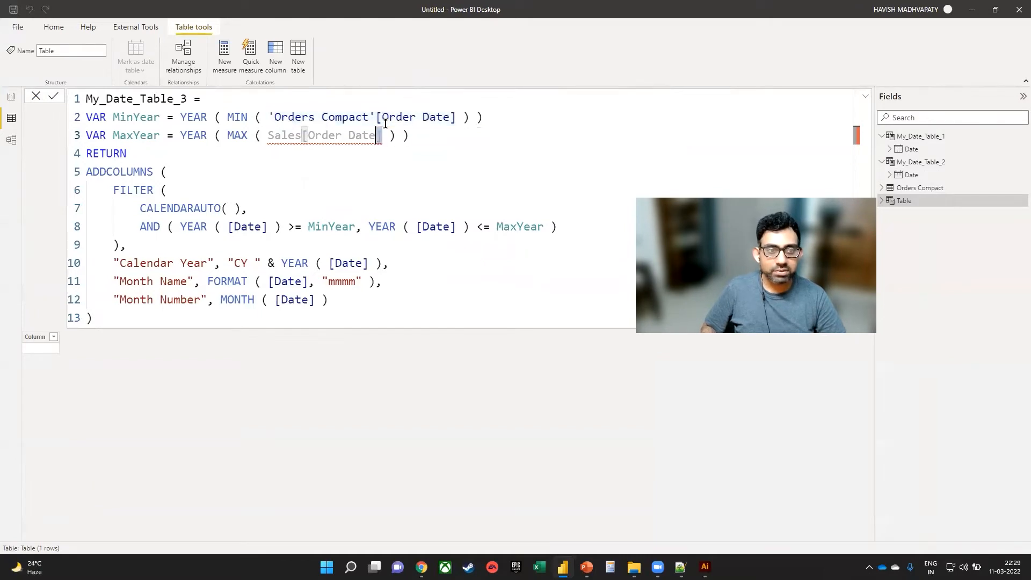
{"action": "type", "text": "'Orders Compact'[Order Date]"}
Change the column in the MaxYear variable to 'Orders Compact'[Ship Date] and commit the My_Date_Table_3 formula
{"action": "key", "text": "Left"}
{"action": "key", "text": "Left"}
{"action": "key", "text": "Left"}
{"action": "key", "text": "Left"}
{"action": "key", "text": "Left"}
{"action": "key", "text": "Left"}
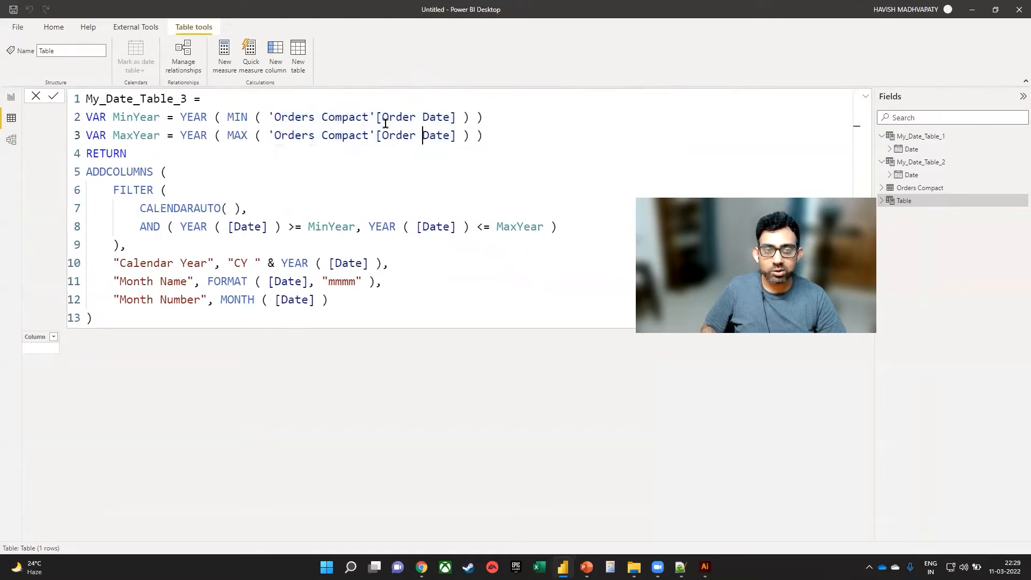
{"action": "key", "text": "shift+Left"}
{"action": "key", "text": "shift+Left"}
{"action": "key", "text": "shift+Left"}
{"action": "key", "text": "shift+Left"}
{"action": "key", "text": "shift+Left"}
{"action": "type", "text": "Ship"}
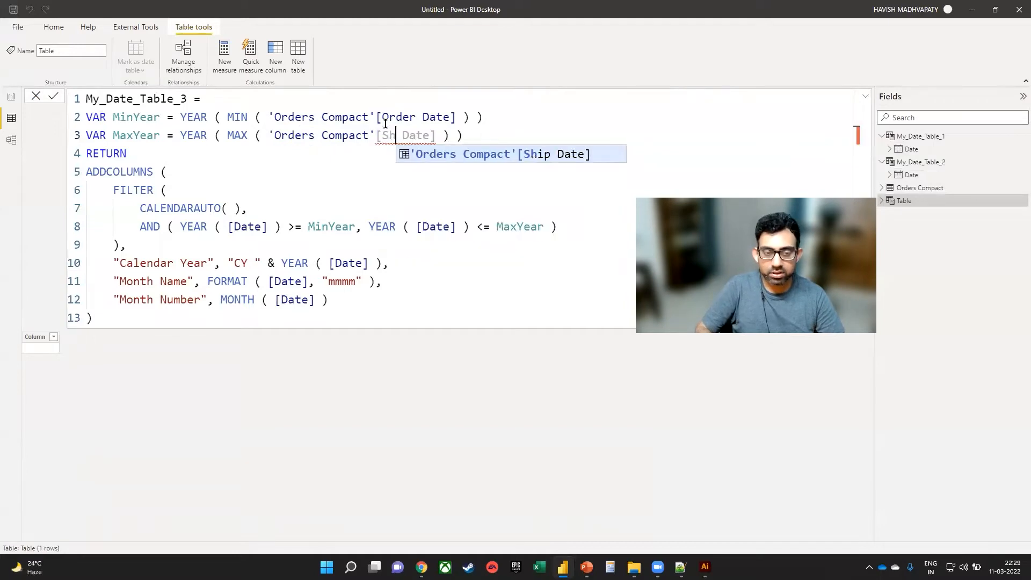
{"action": "left_click", "coordinate": [349, 186]}
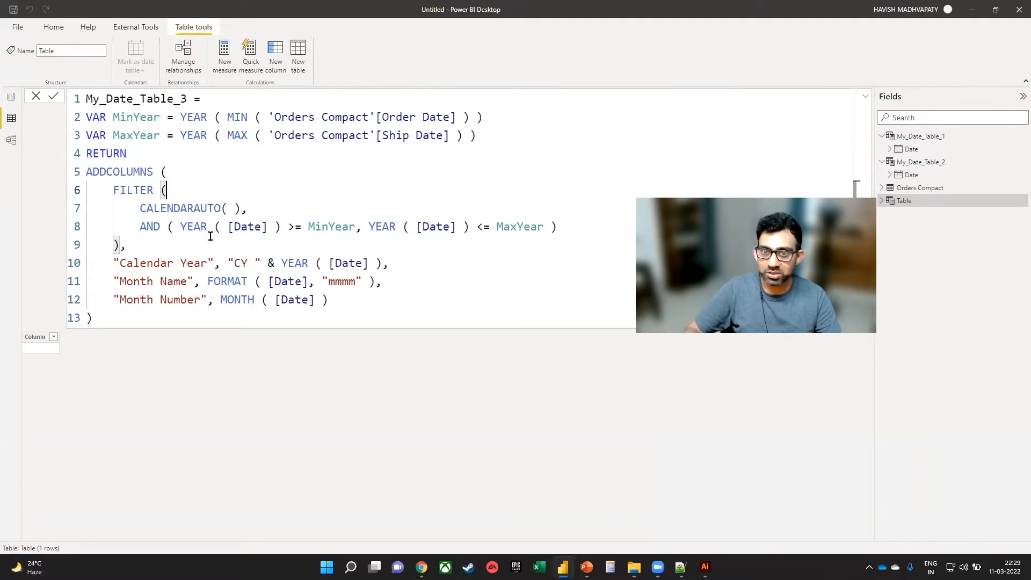
{"action": "key", "text": "Return"}
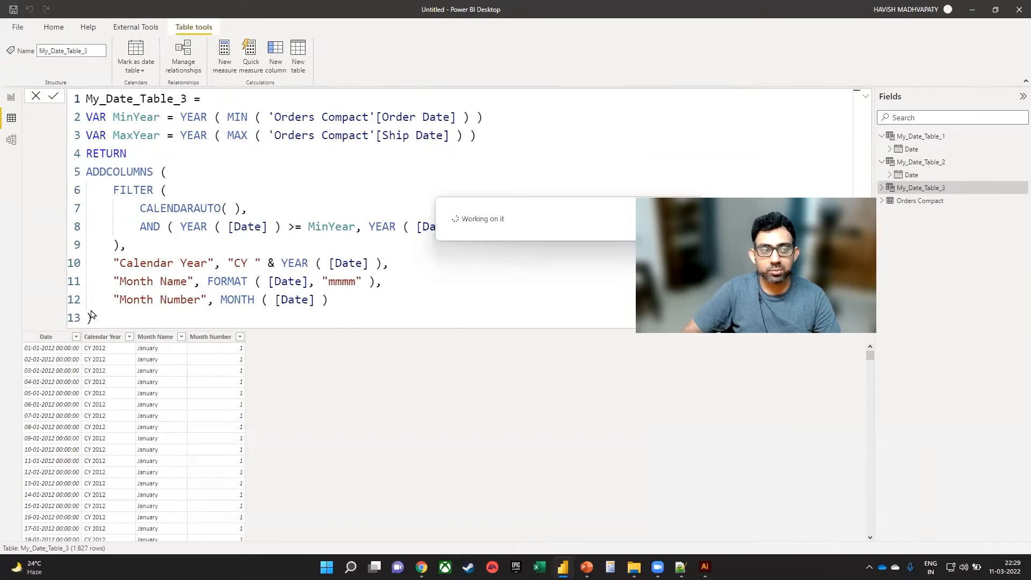
Inspect the Date, Calendar Year, Month Name and Month Number columns of My_Date_Table_3
{"action": "left_click", "coordinate": [47, 340]}
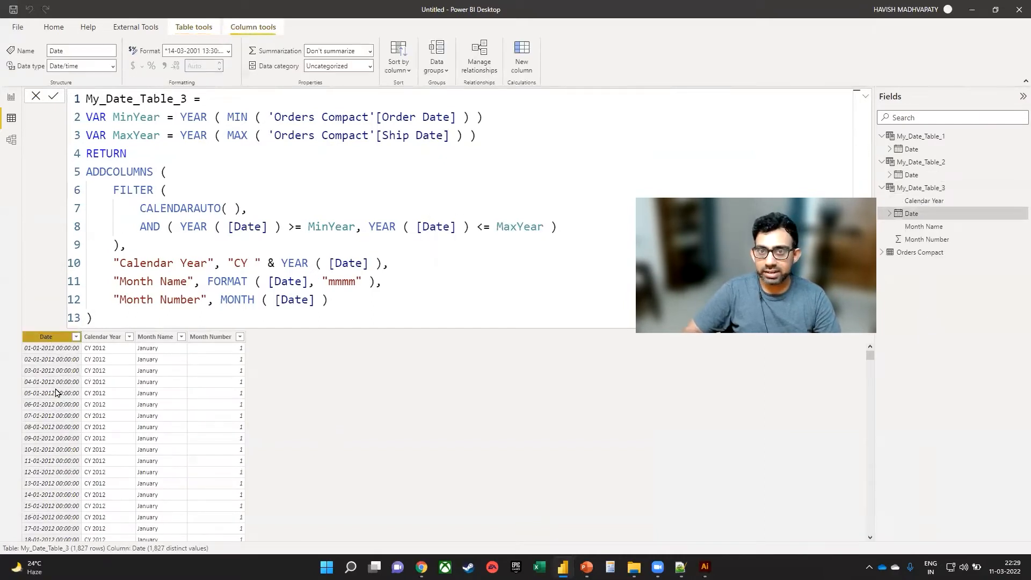
{"action": "left_click", "coordinate": [114, 340]}
{"action": "left_click", "coordinate": [143, 340]}
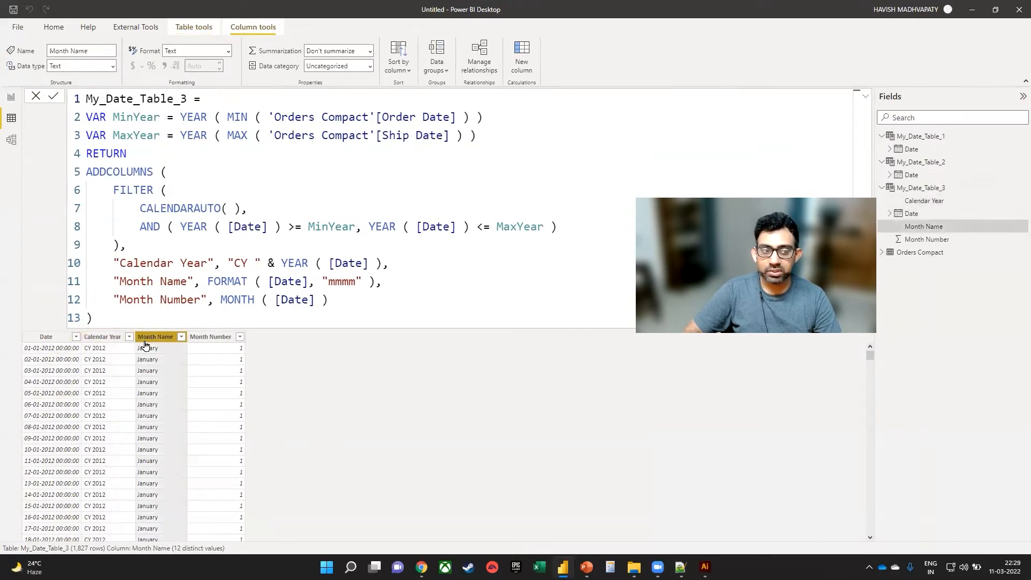
{"action": "left_click", "coordinate": [213, 341]}
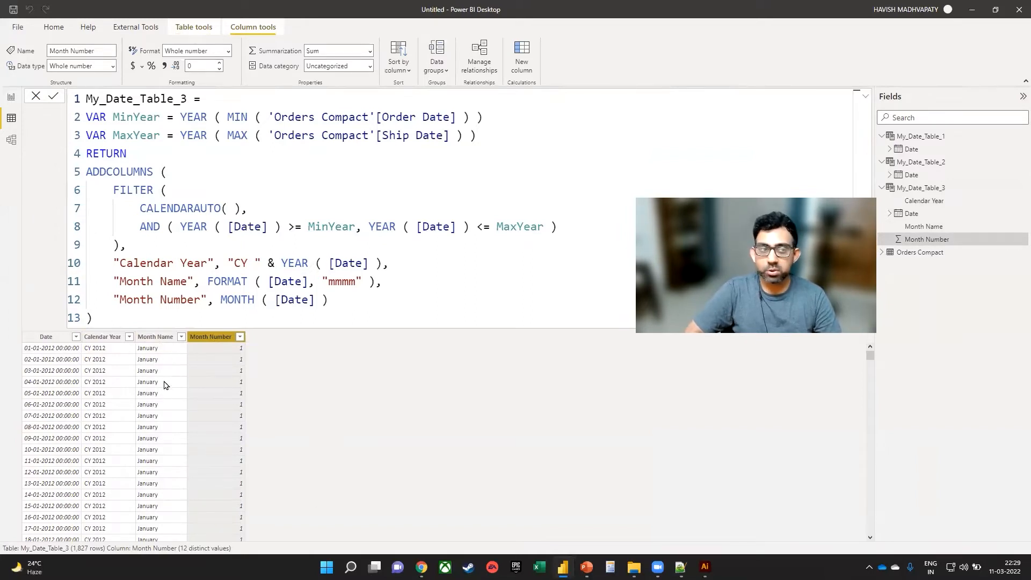
Examine the MinYear and MaxYear variable definitions in the My_Date_Table_3 formula, including their MIN and MAX date arguments
{"action": "left_click_drag", "start_coordinate": [87, 116], "coordinate": [107, 117]}
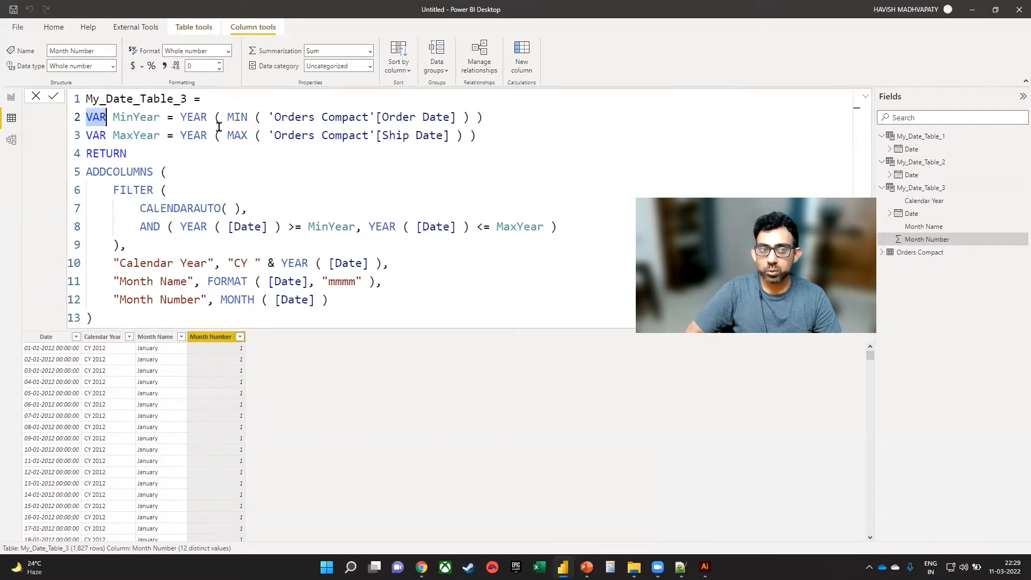
{"action": "left_click", "coordinate": [134, 136]}
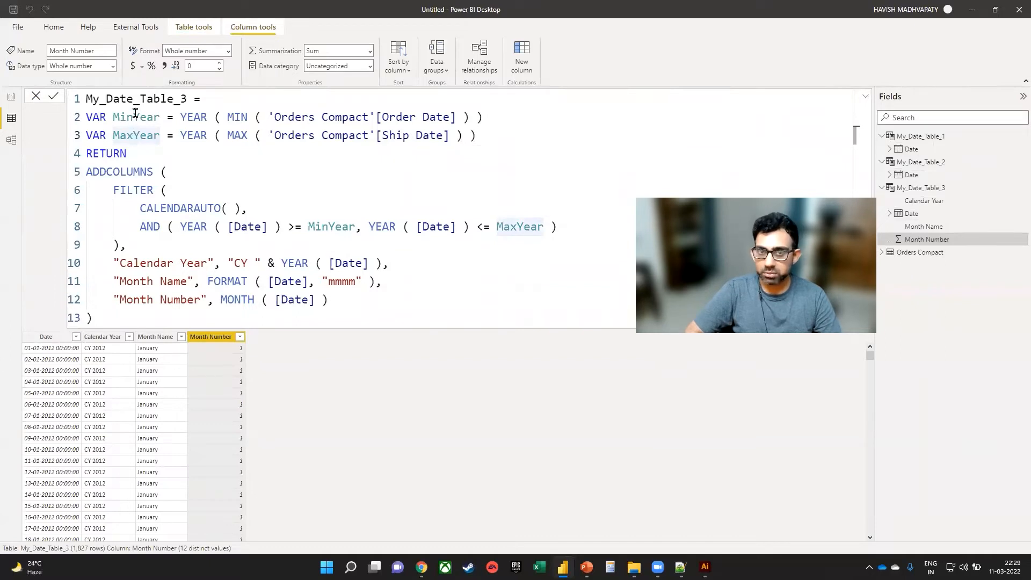
{"action": "left_click", "coordinate": [135, 116]}
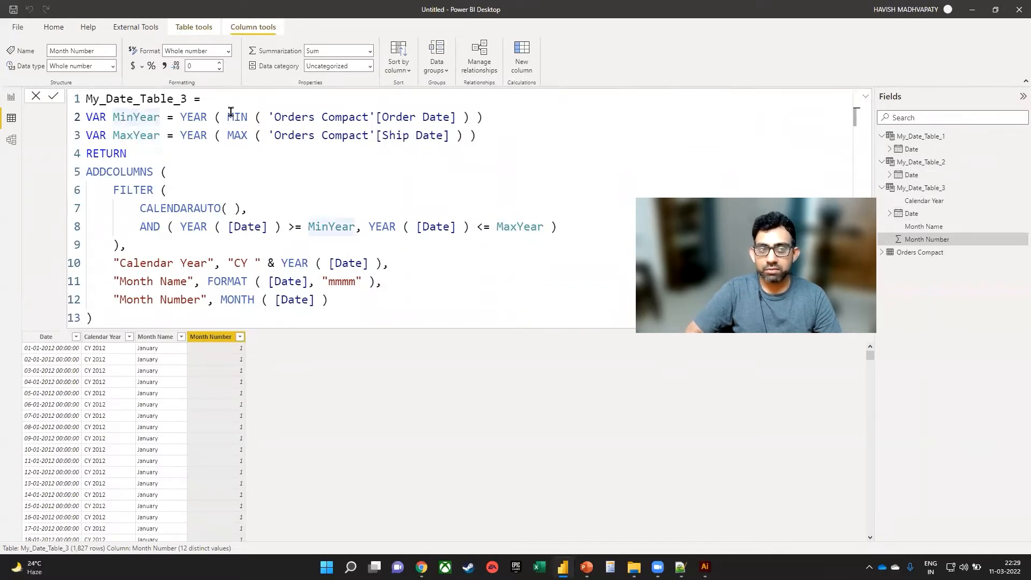
{"action": "mouse_move", "coordinate": [227, 116]}
{"action": "left_mouse_down"}
{"action": "mouse_move", "coordinate": [461, 112]}
{"action": "mouse_move", "coordinate": [240, 111]}
{"action": "left_mouse_up"}
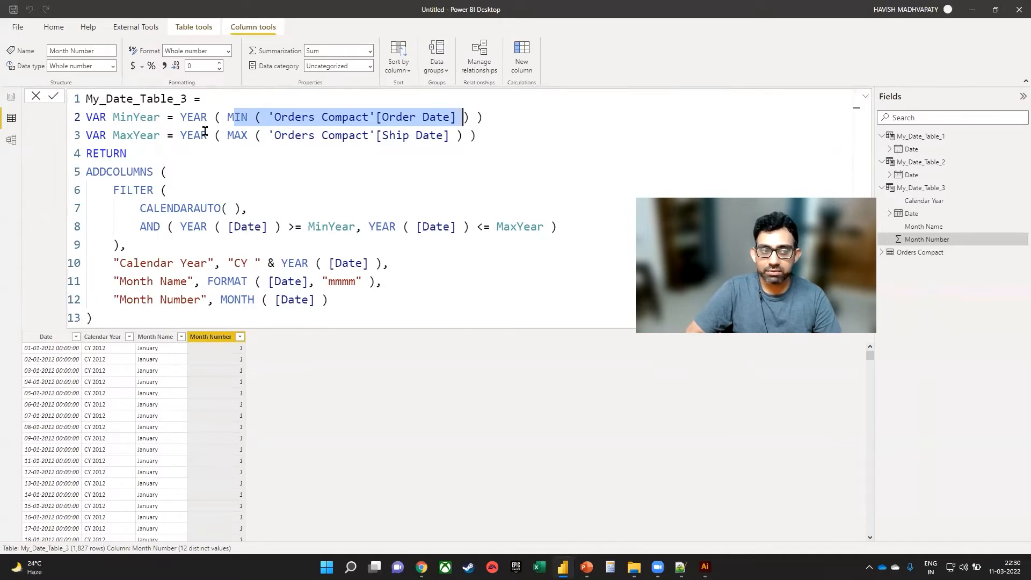
{"action": "left_click_drag", "start_coordinate": [208, 136], "coordinate": [522, 152]}
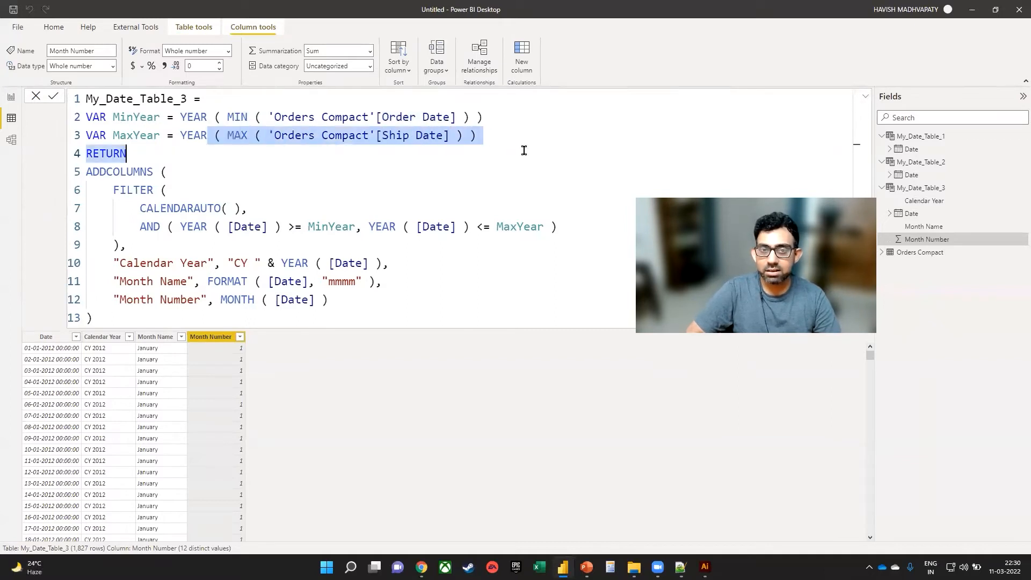
{"action": "left_click", "coordinate": [274, 149]}
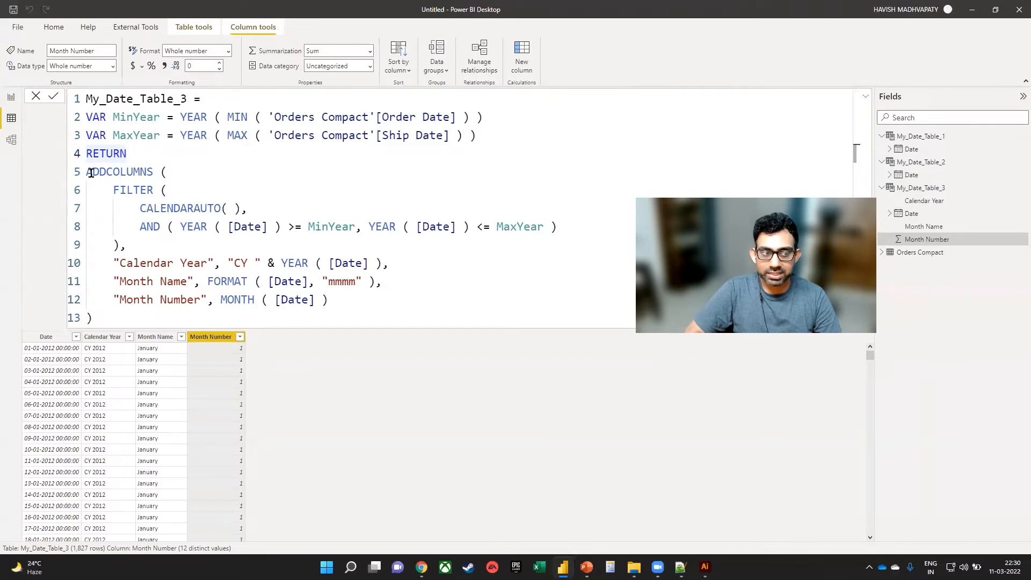
Examine how ADDCOLUMNS filters the CALENDARAUTO dates by year against the MinYear and MaxYear variables
{"action": "left_click_drag", "start_coordinate": [87, 171], "coordinate": [148, 177]}
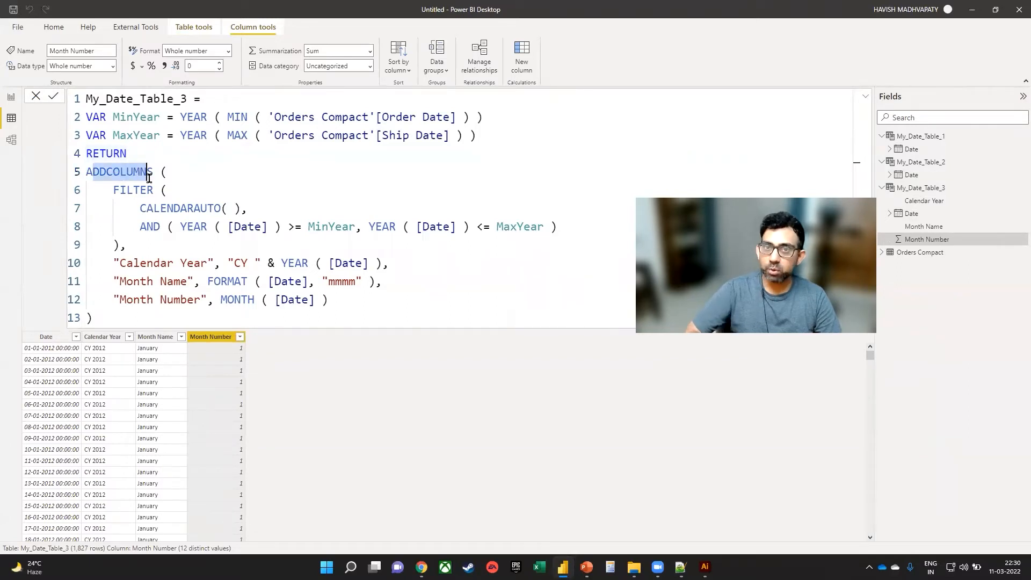
{"action": "left_click_drag", "start_coordinate": [119, 190], "coordinate": [365, 297]}
{"action": "left_click", "coordinate": [129, 193]}
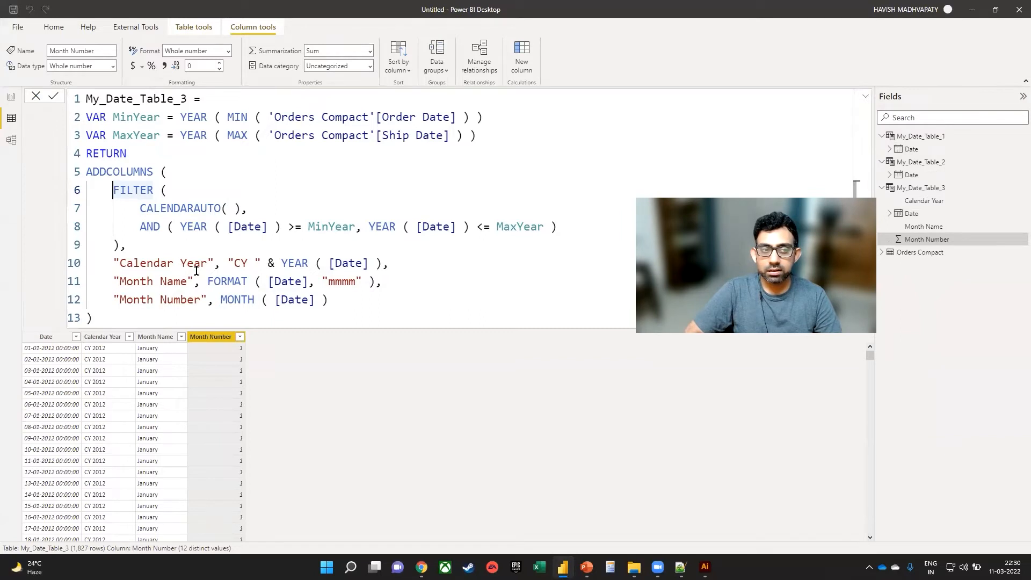
{"action": "left_click_drag", "start_coordinate": [140, 208], "coordinate": [241, 208]}
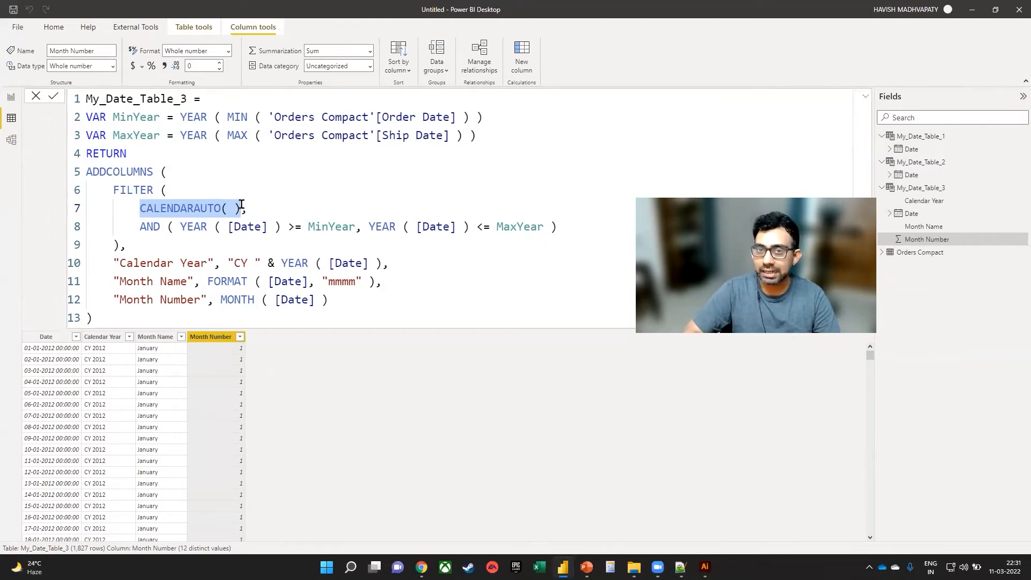
{"action": "left_click_drag", "start_coordinate": [280, 117], "coordinate": [470, 118]}
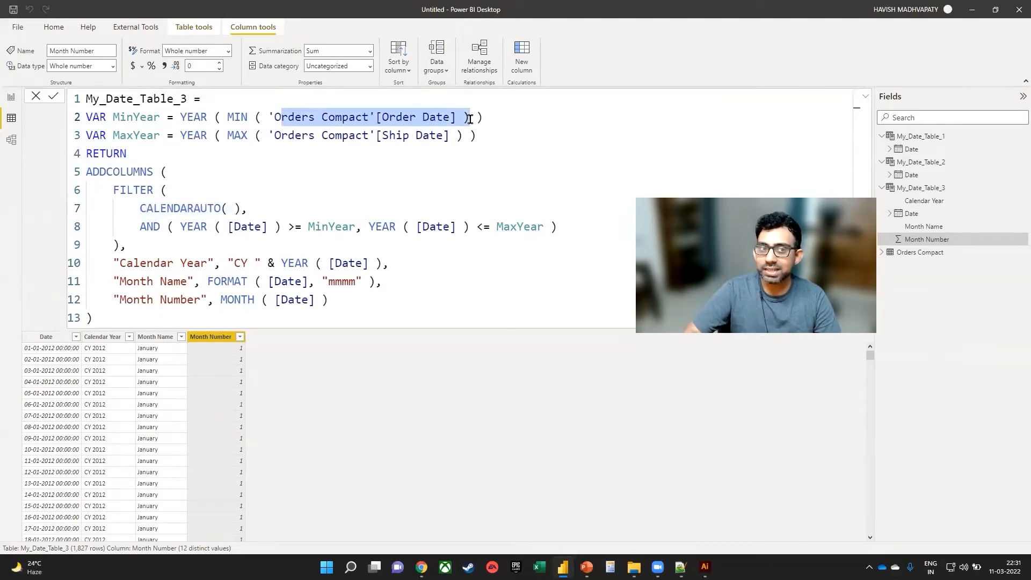
{"action": "left_click", "coordinate": [290, 136]}
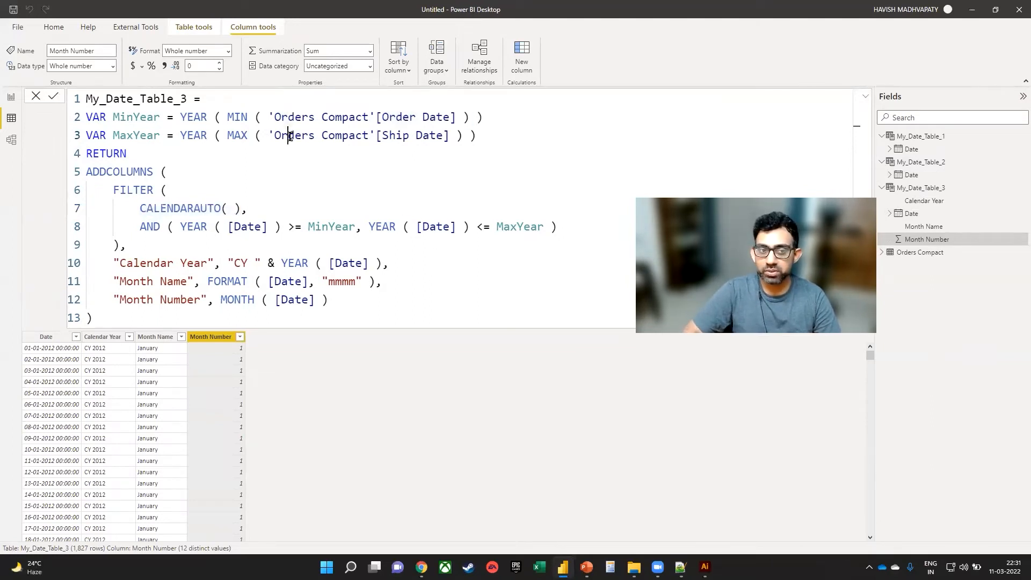
{"action": "left_click_drag", "start_coordinate": [290, 136], "coordinate": [453, 142]}
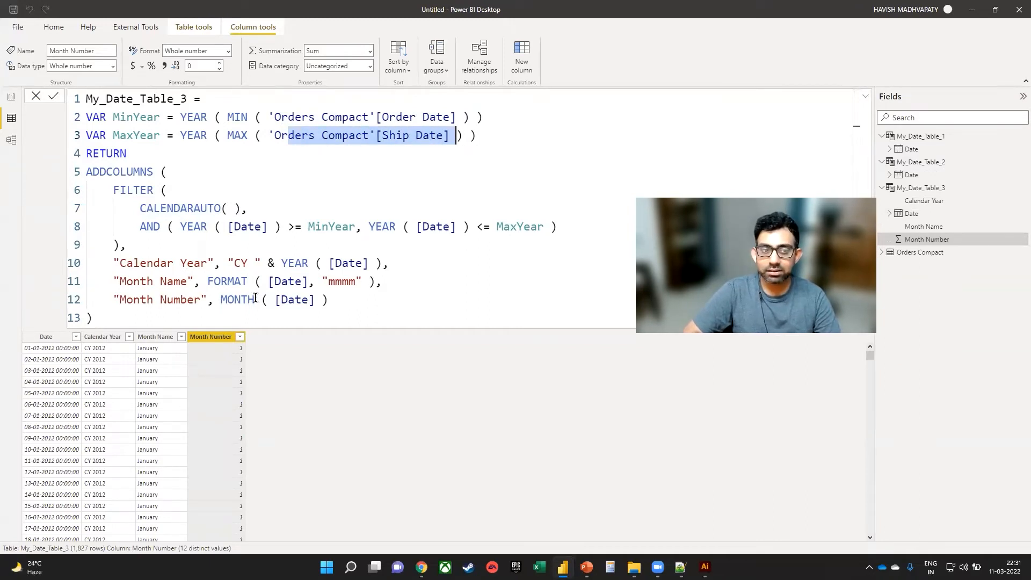
{"action": "left_click", "coordinate": [147, 209]}
{"action": "left_click_drag", "start_coordinate": [147, 209], "coordinate": [249, 208]}
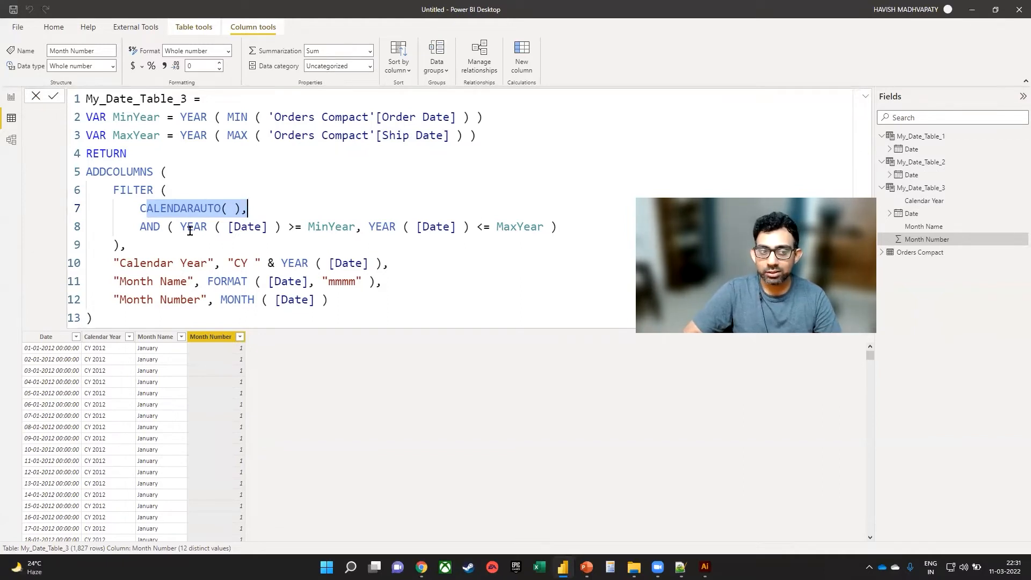
{"action": "left_click_drag", "start_coordinate": [187, 228], "coordinate": [540, 229]}
{"action": "left_click", "coordinate": [384, 225]}
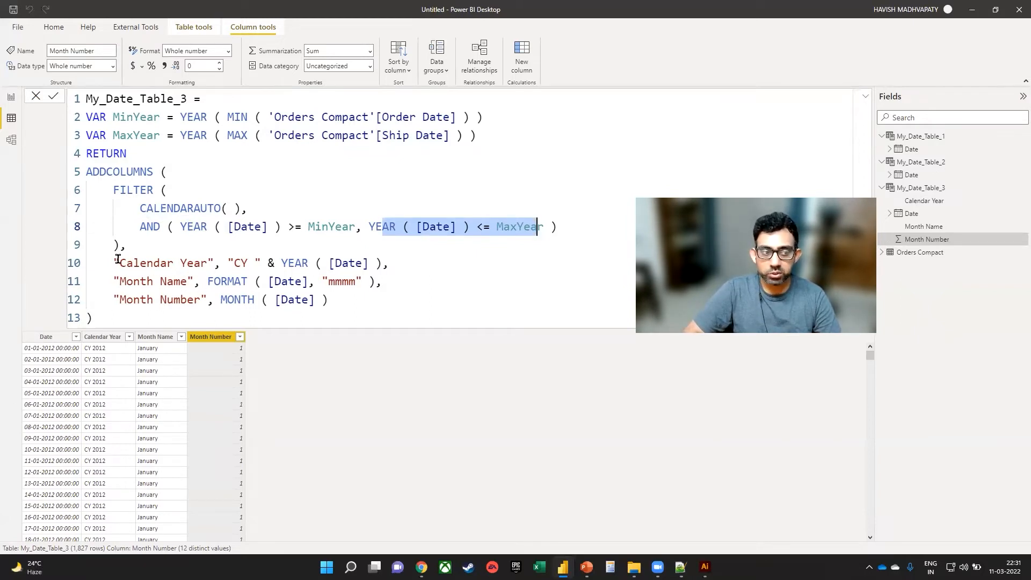
Review the Calendar Year, Month Name and Month Number column expressions, and collapse the formula editor
{"action": "left_click_drag", "start_coordinate": [117, 259], "coordinate": [207, 265]}
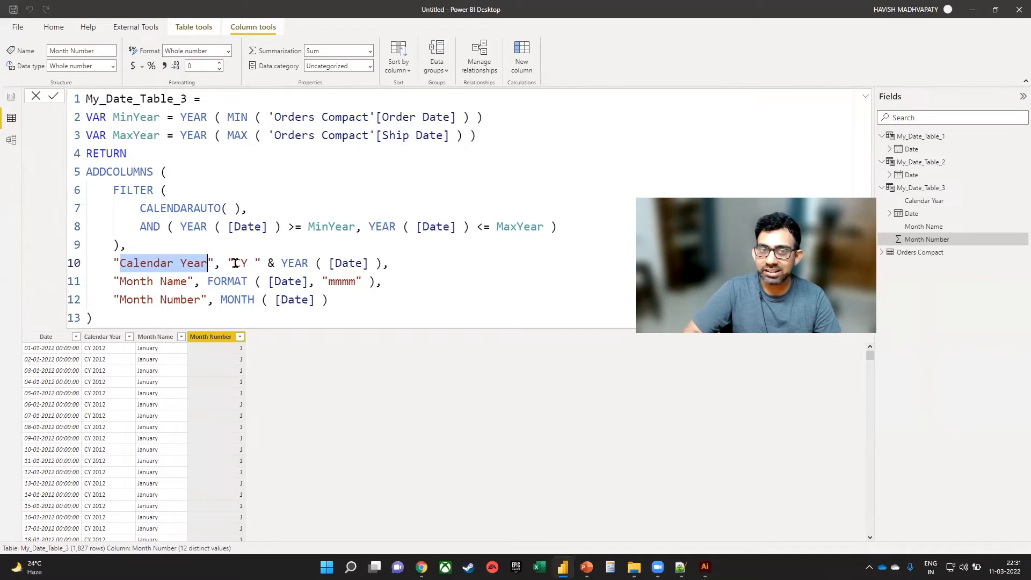
{"action": "left_click_drag", "start_coordinate": [235, 263], "coordinate": [364, 265]}
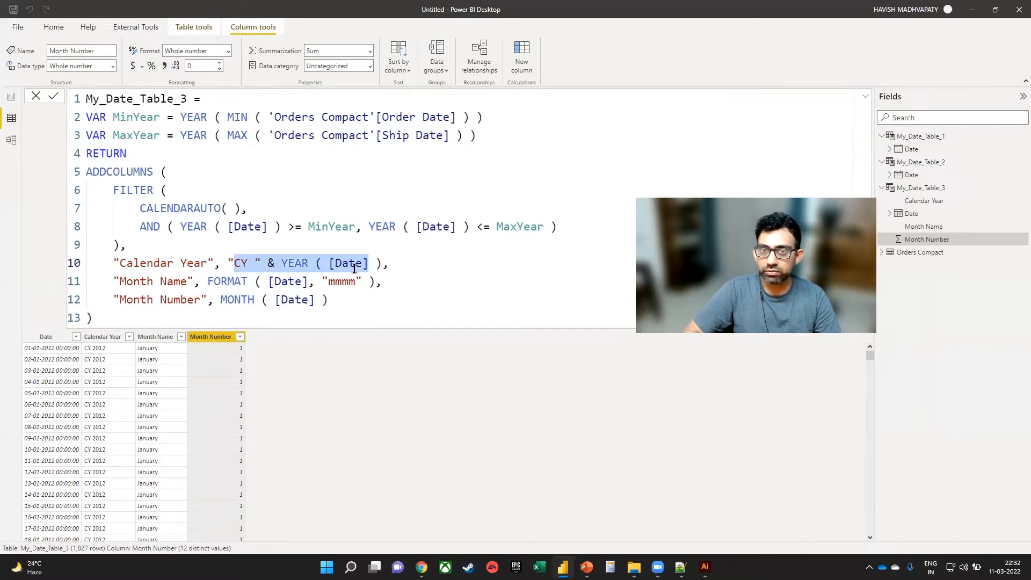
{"action": "left_click", "coordinate": [124, 282]}
{"action": "left_click_drag", "start_coordinate": [142, 283], "coordinate": [362, 283]}
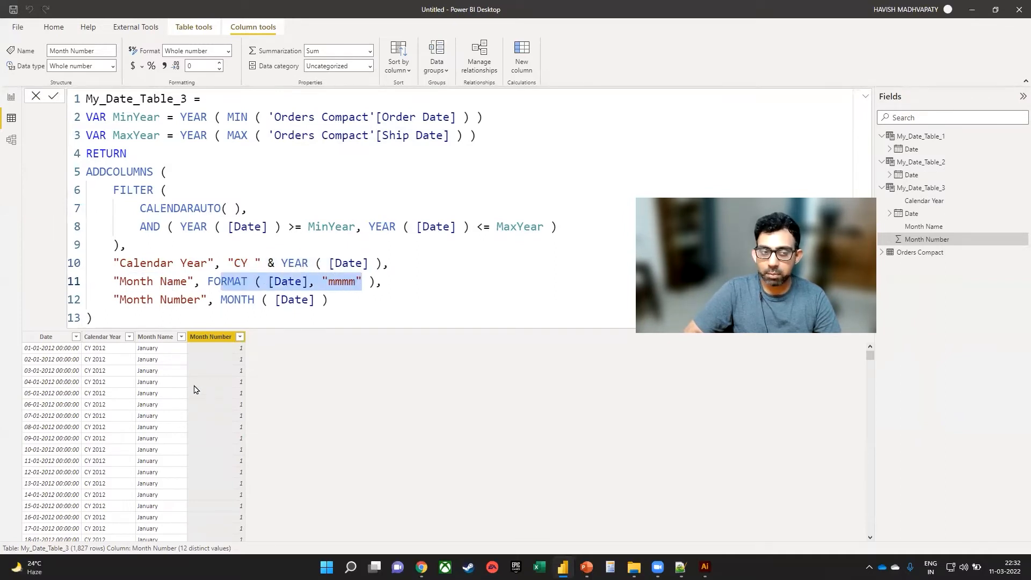
{"action": "left_click_drag", "start_coordinate": [227, 300], "coordinate": [321, 299]}
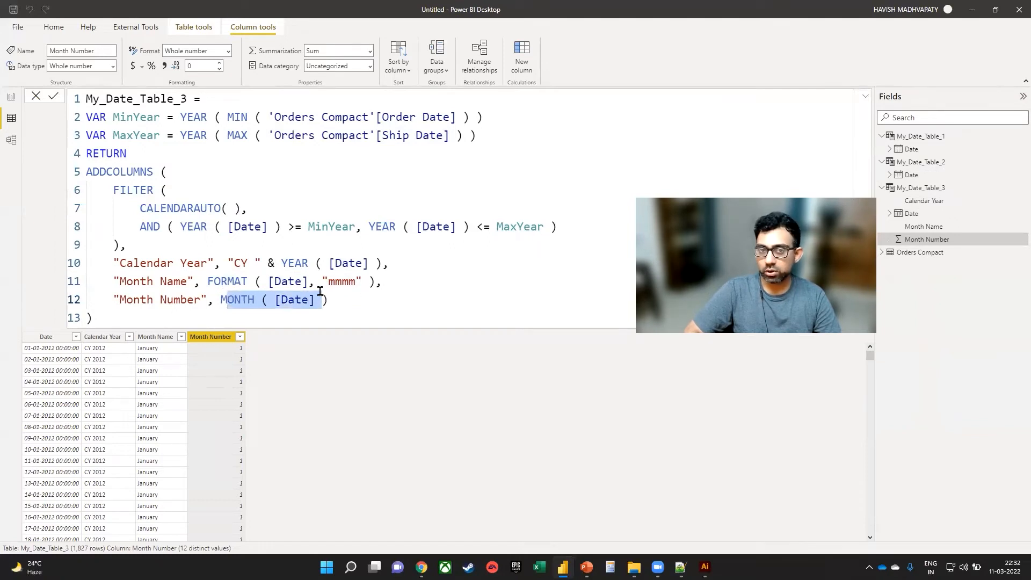
{"action": "left_click", "coordinate": [275, 324]}
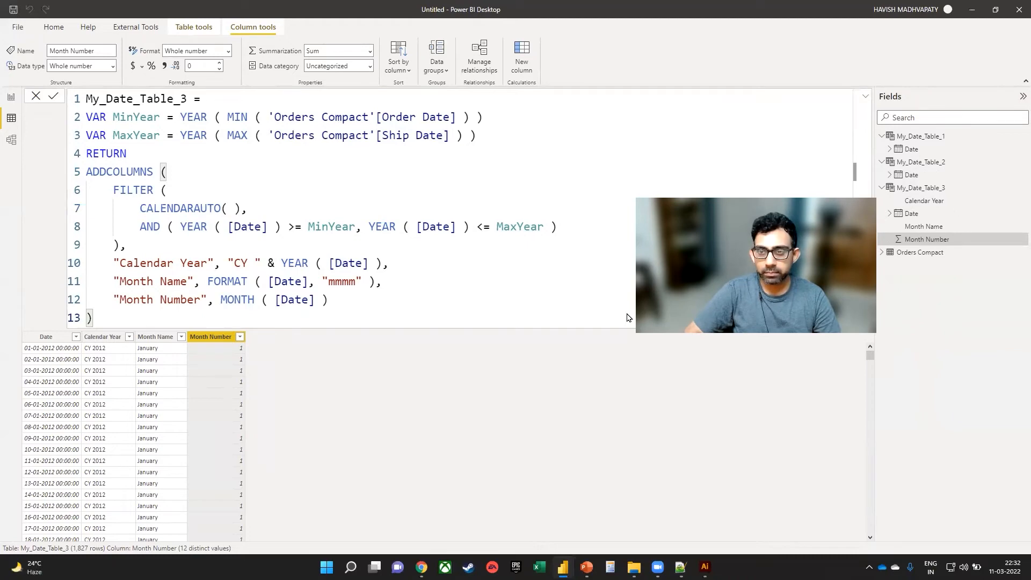
{"action": "left_click", "coordinate": [865, 97]}
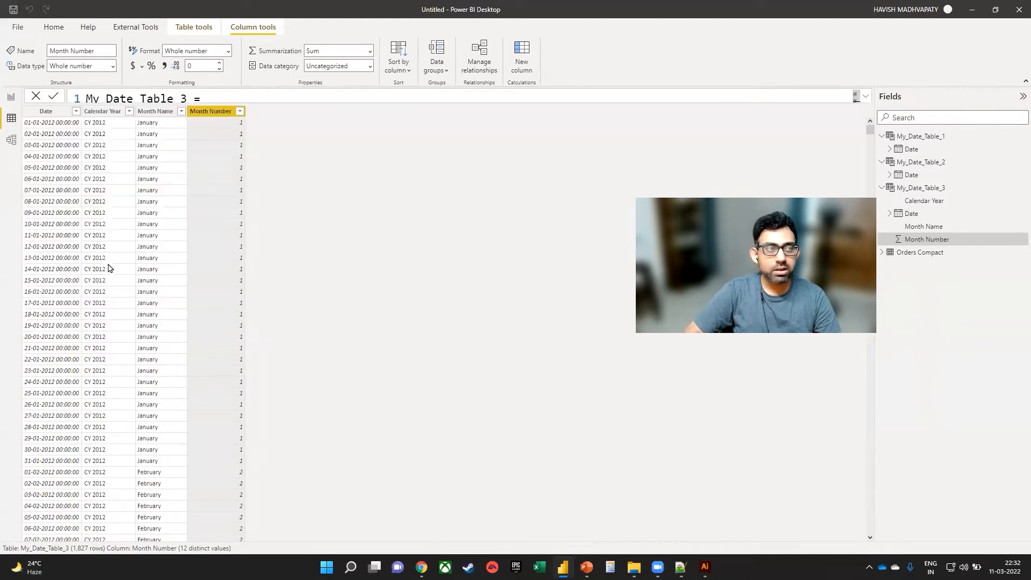
In the report's Sales by Year chart, remove Order Date from the axis, with the Filters pane collapsed
{"action": "left_click", "coordinate": [11, 99]}
{"action": "left_click", "coordinate": [140, 195]}
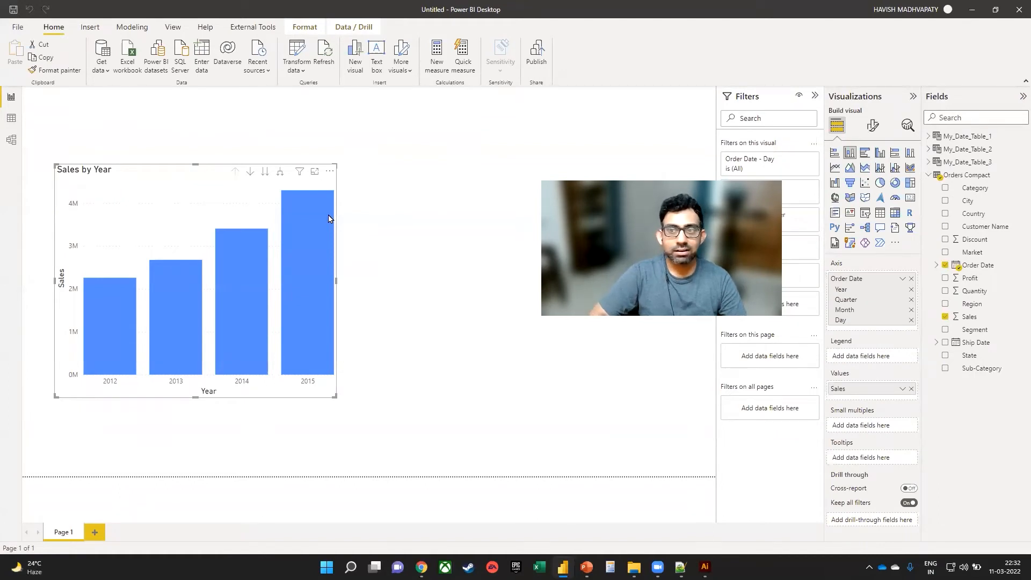
{"action": "left_click_drag", "start_coordinate": [921, 214], "coordinate": [880, 183]}
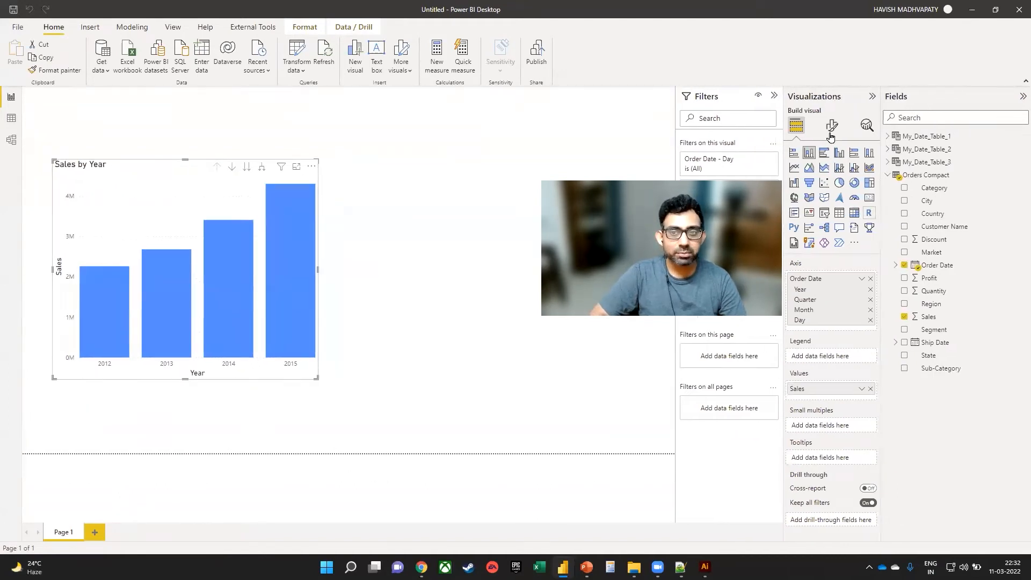
{"action": "left_click", "coordinate": [774, 96]}
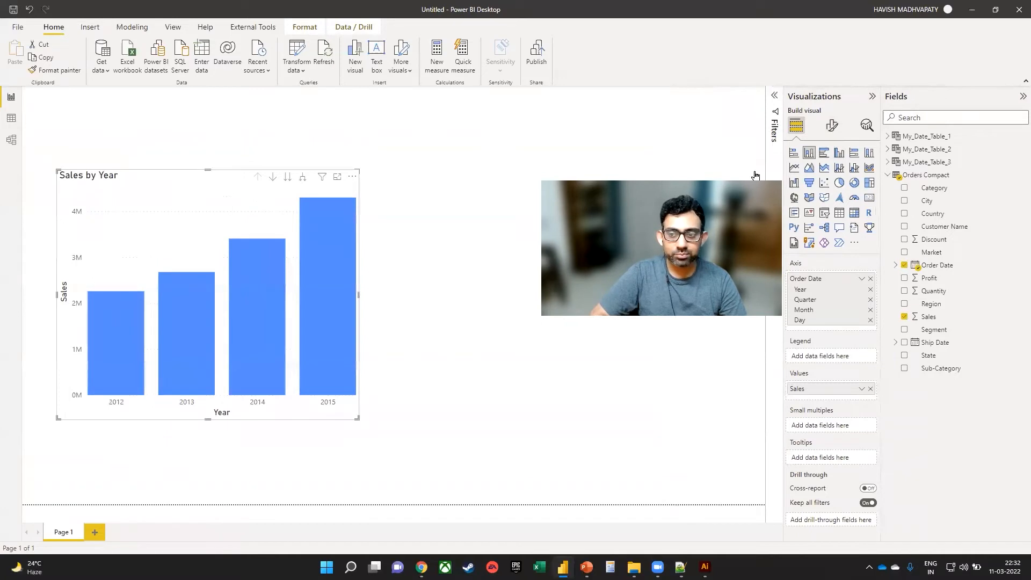
{"action": "left_click", "coordinate": [871, 279]}
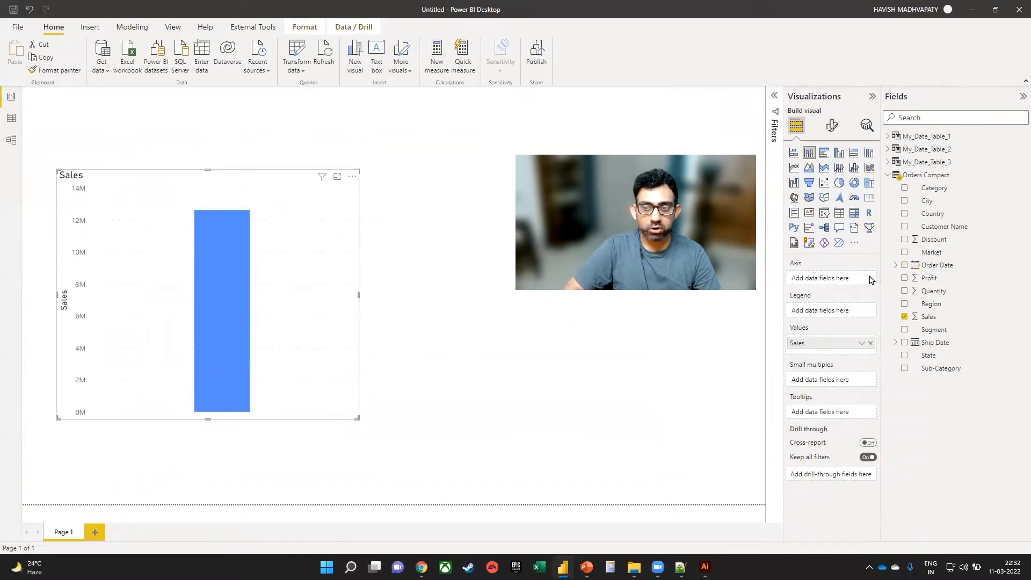
Try to chart Sales by Calendar Year from My_Date_Table_3, and take the field off the axis again
{"action": "left_click", "coordinate": [888, 162]}
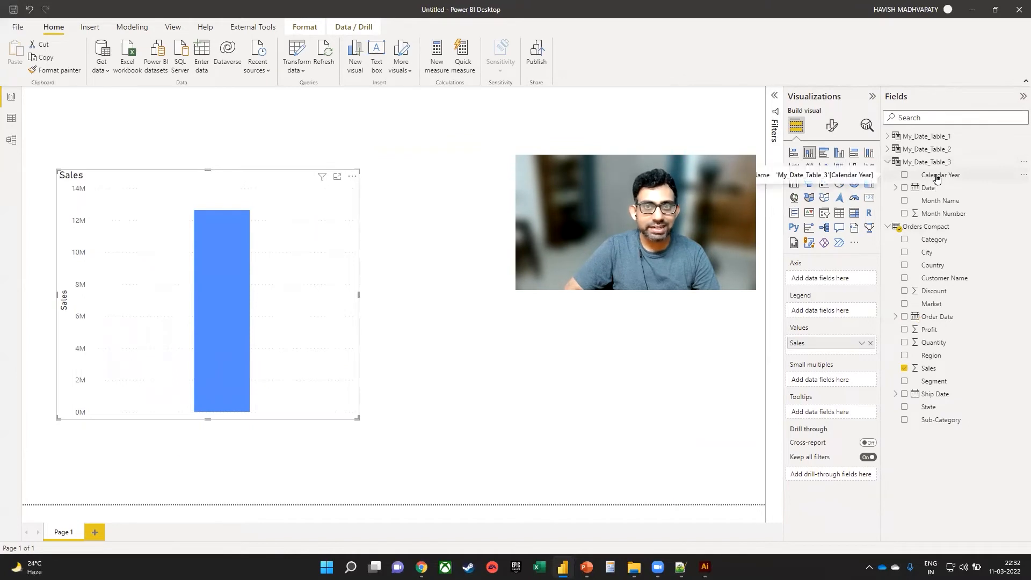
{"action": "left_click_drag", "start_coordinate": [937, 178], "coordinate": [827, 278]}
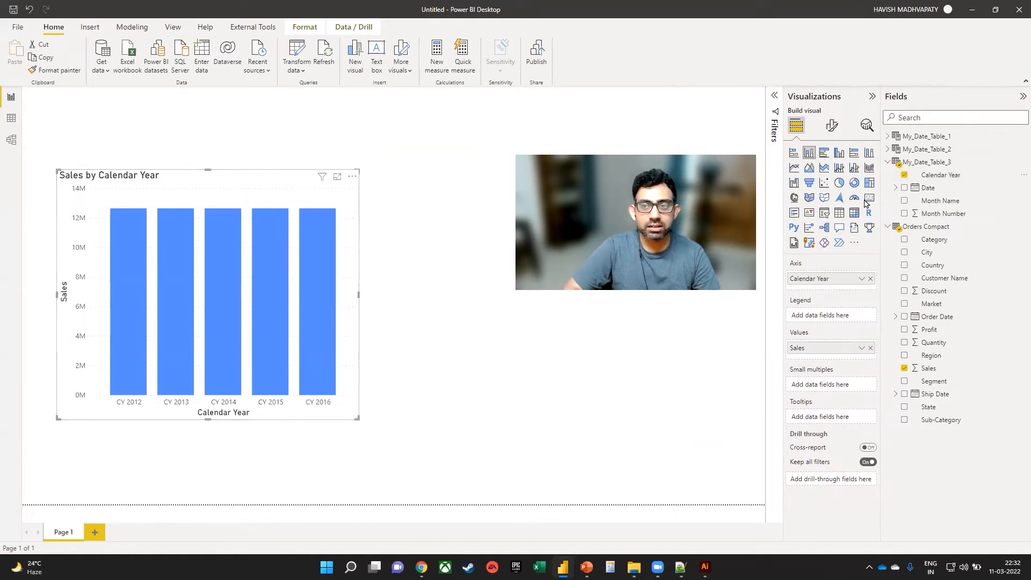
{"action": "left_click", "coordinate": [904, 177]}
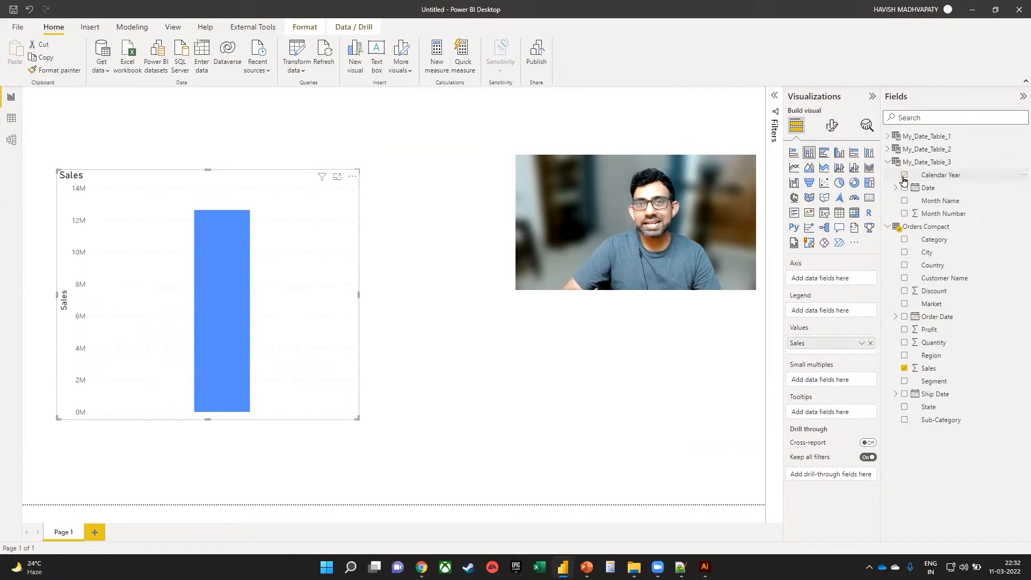
In the data model diagram, stack My_Date_Table_1 and My_Date_Table_2, place My_Date_Table_3 beside Orders Compact, and enlarge the Orders Compact card to show all fields
{"action": "left_click", "coordinate": [8, 140]}
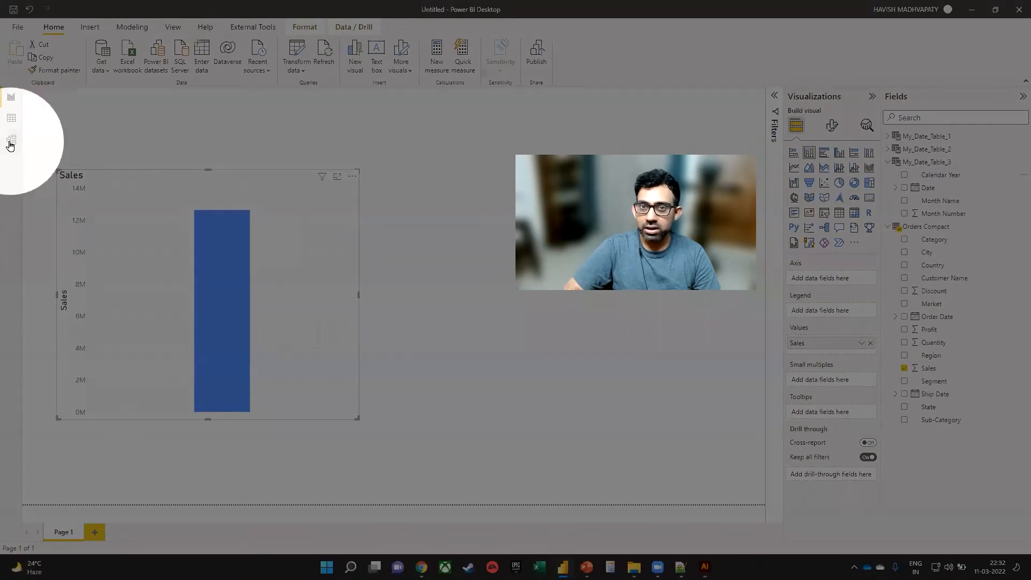
{"action": "left_click", "coordinate": [11, 144]}
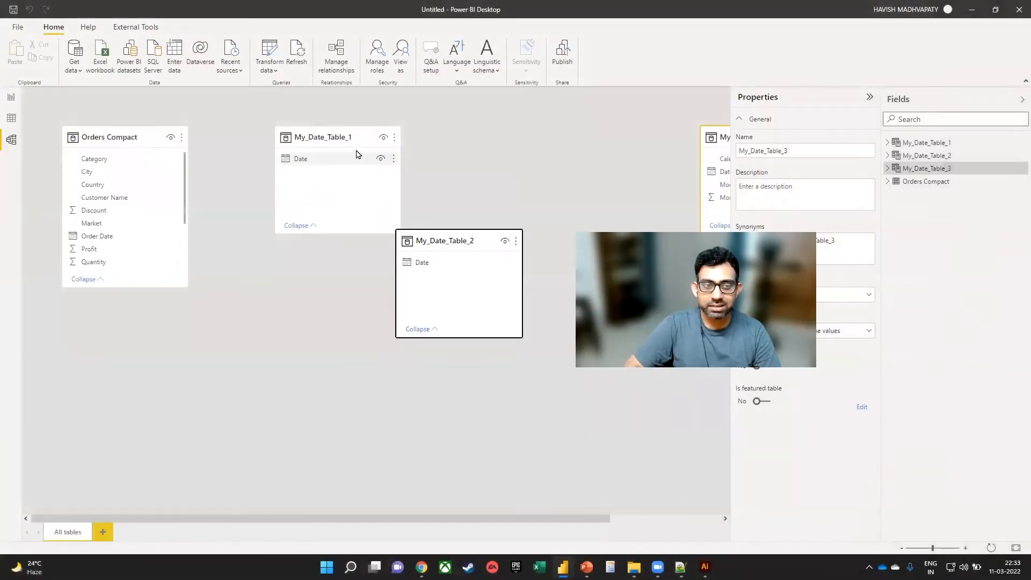
{"action": "left_click_drag", "start_coordinate": [353, 141], "coordinate": [516, 122]}
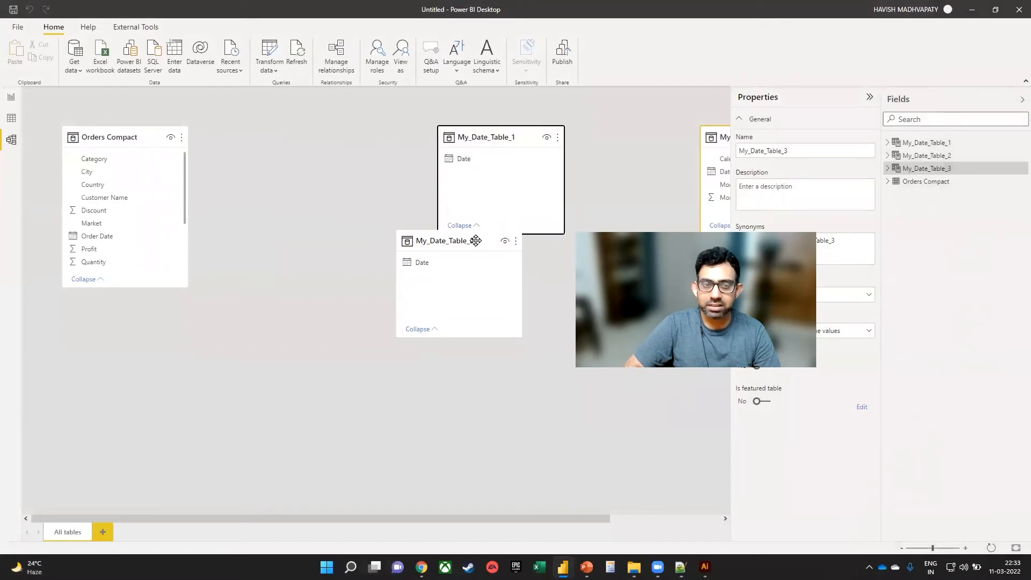
{"action": "left_click_drag", "start_coordinate": [474, 241], "coordinate": [532, 258]}
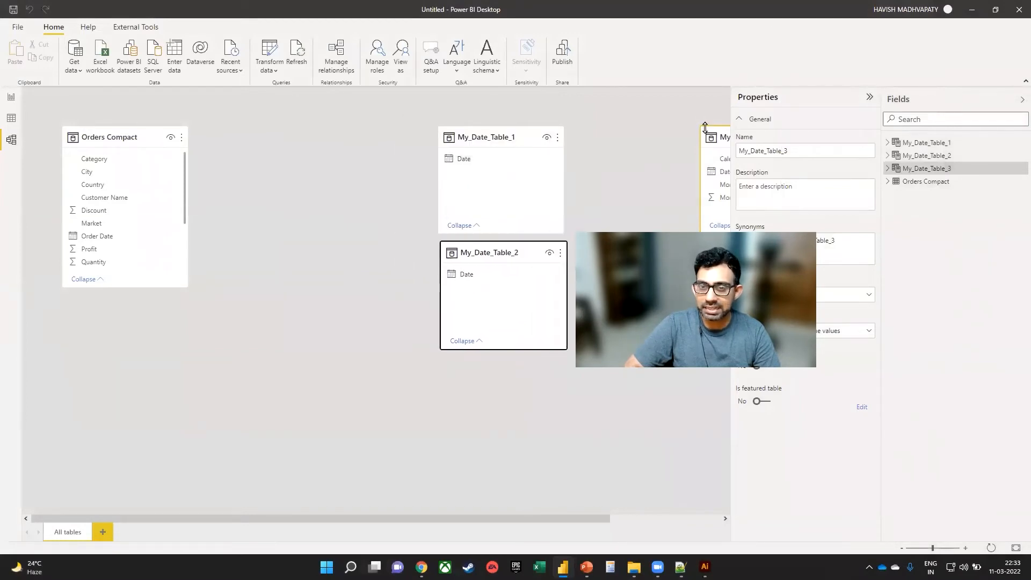
{"action": "left_click_drag", "start_coordinate": [714, 132], "coordinate": [251, 276]}
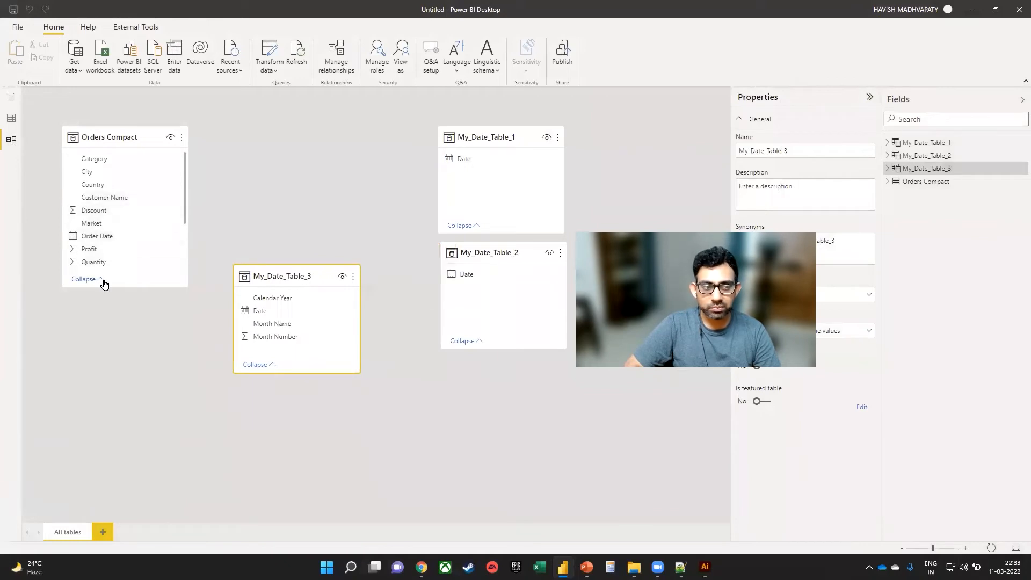
{"action": "left_click_drag", "start_coordinate": [106, 287], "coordinate": [97, 367]}
Relate Order Date in Orders Compact to Date in My_Date_Table_3, and shift the My_Date_Table_3 card slightly away from Orders Compact
{"action": "left_click_drag", "start_coordinate": [104, 236], "coordinate": [257, 314]}
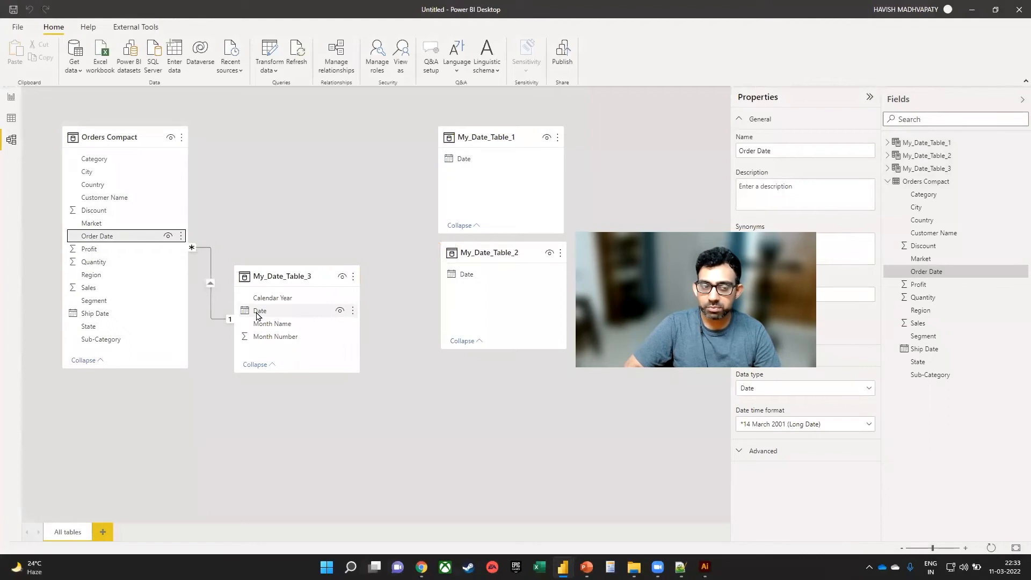
{"action": "left_click_drag", "start_coordinate": [287, 280], "coordinate": [303, 289]}
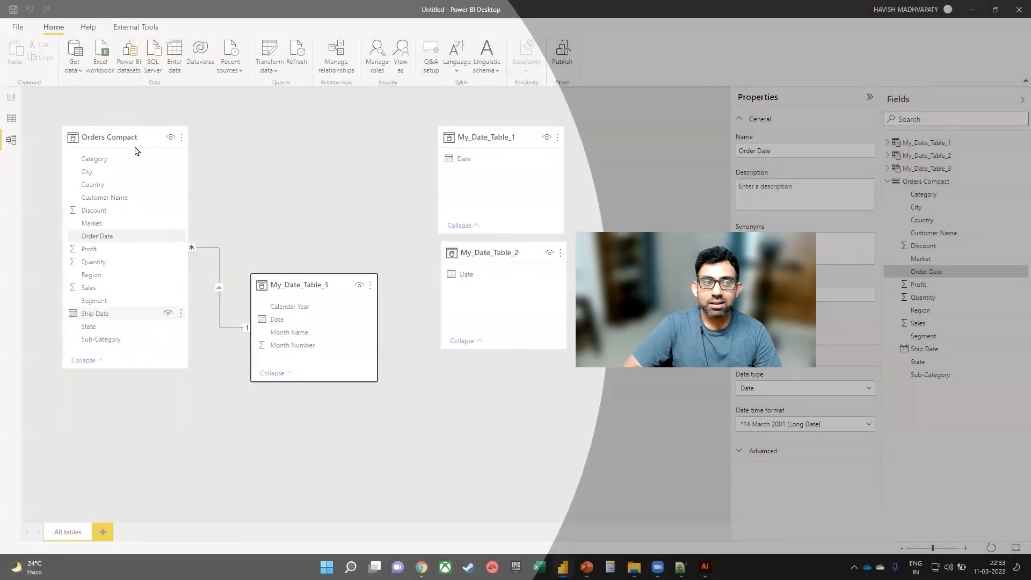
{"action": "left_click", "coordinate": [138, 131]}
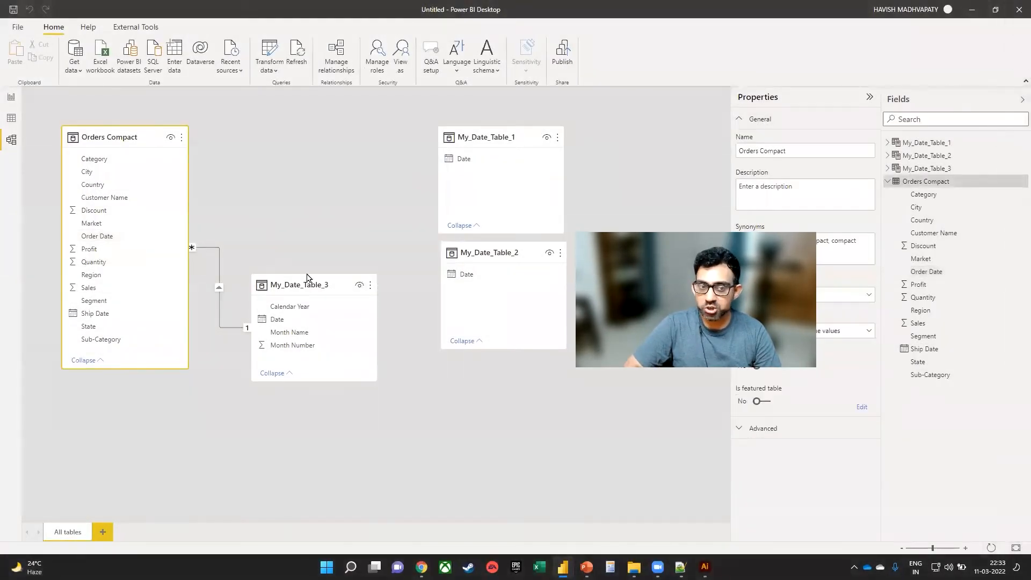
In the report's Sales chart, try Order Date on the axis, and replace it with Date from My_Date_Table_3
{"action": "left_click", "coordinate": [11, 97]}
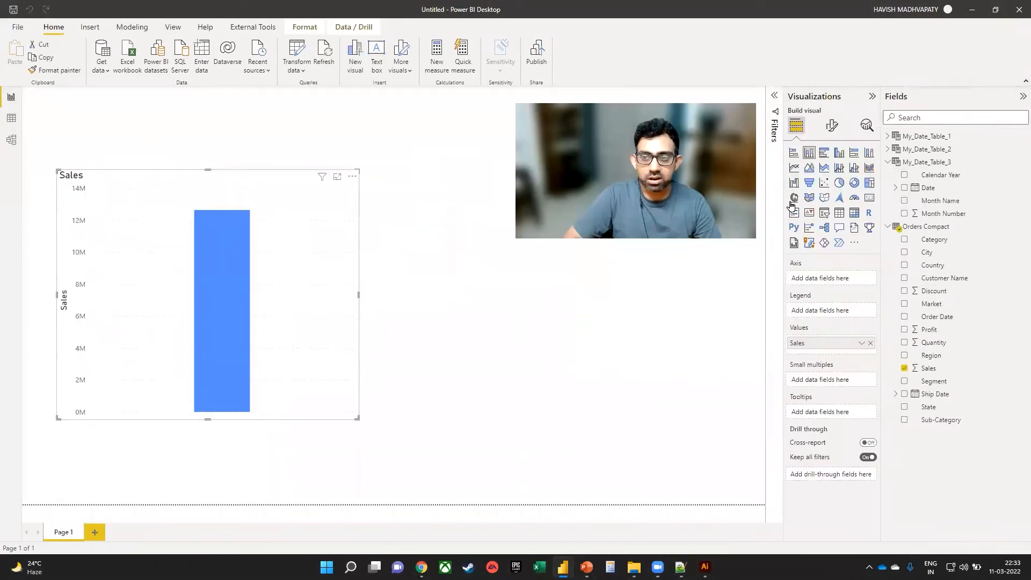
{"action": "left_click_drag", "start_coordinate": [958, 319], "coordinate": [842, 279]}
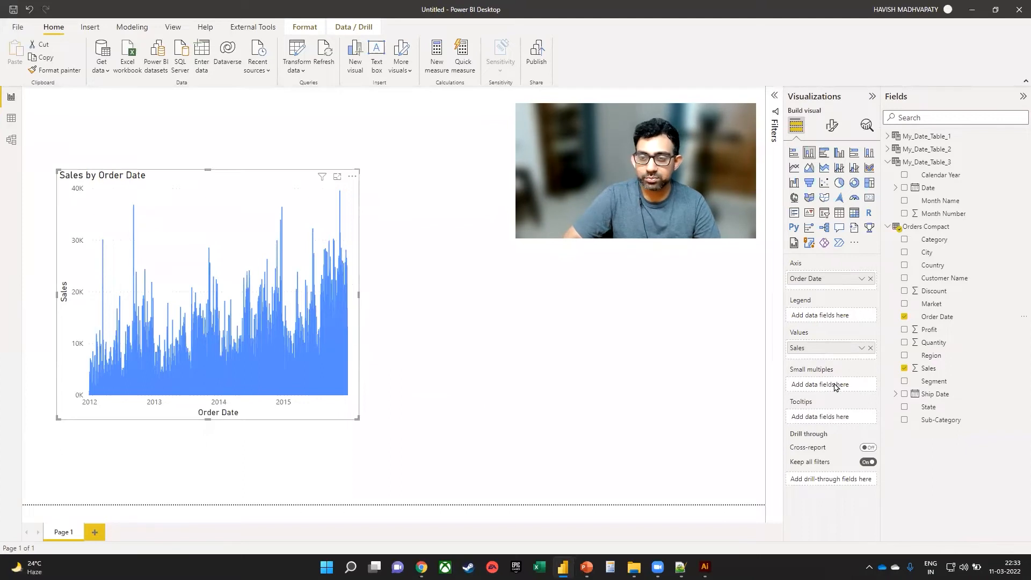
{"action": "left_click", "coordinate": [870, 278]}
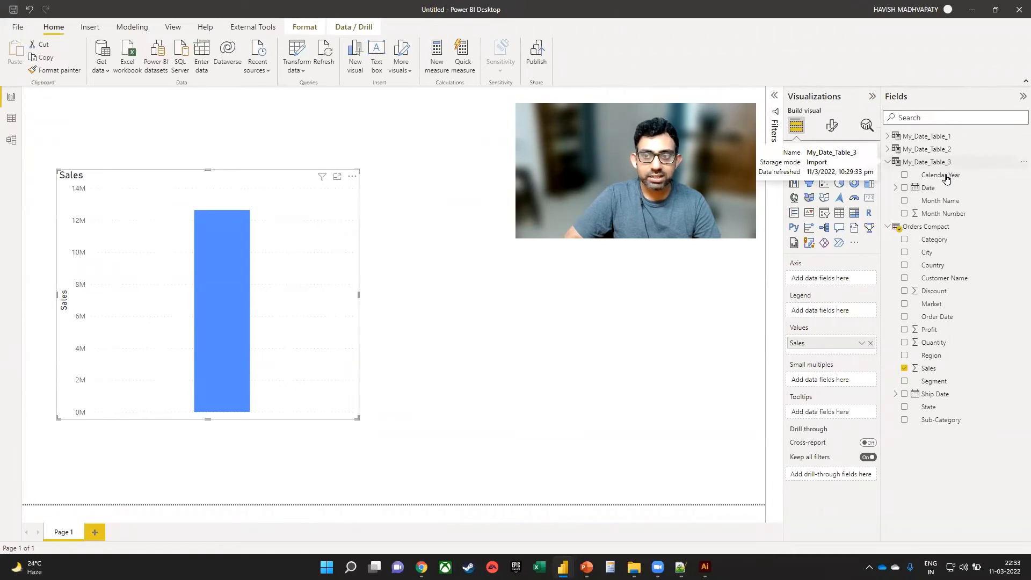
{"action": "left_click_drag", "start_coordinate": [935, 191], "coordinate": [833, 283]}
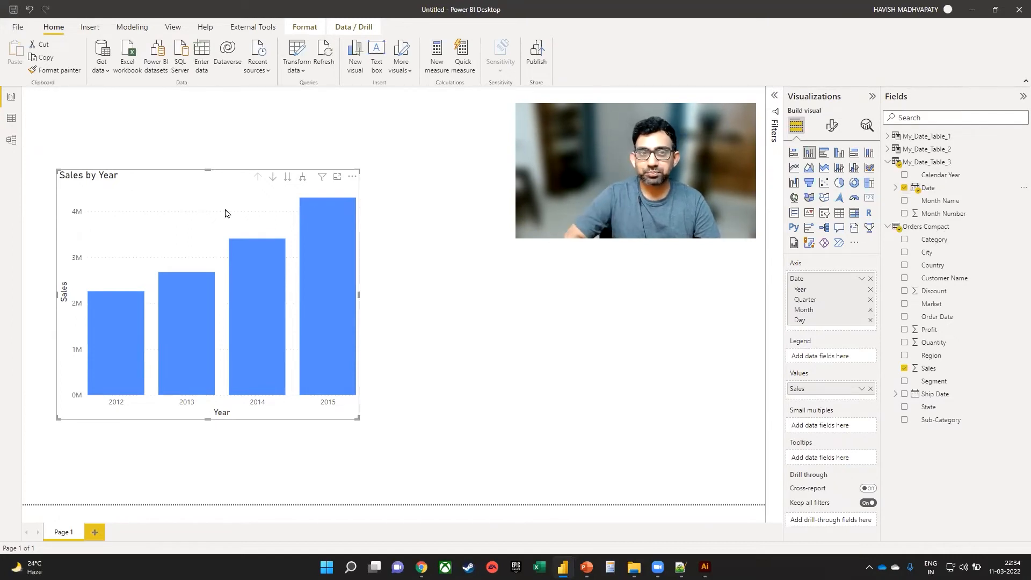
Create a year-over-year change quick measure with Sum of Sales as base value, Date from My_Date_Table_3 and 1 period
{"action": "left_click", "coordinate": [461, 65]}
{"action": "left_click", "coordinate": [411, 137]}
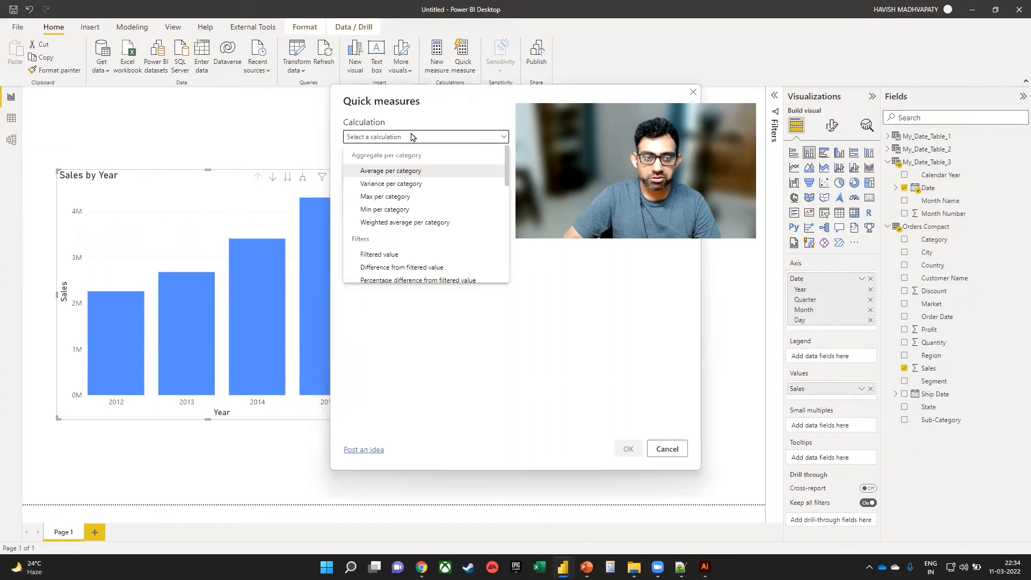
{"action": "scroll", "coordinate": [422, 212], "scroll_direction": "down", "scroll_amount": 3}
{"action": "scroll", "coordinate": [422, 211], "scroll_direction": "down", "scroll_amount": 1}
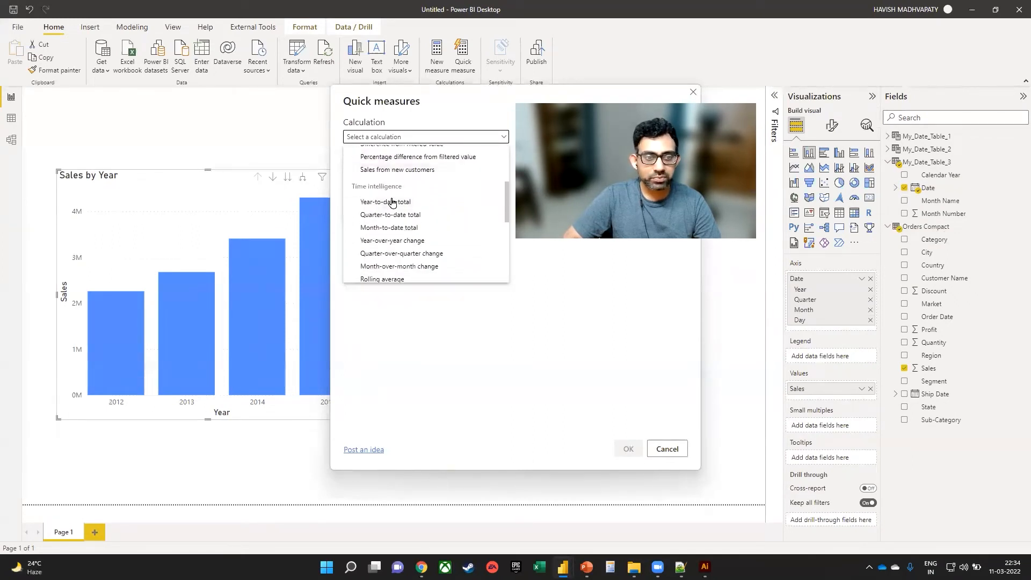
{"action": "left_click", "coordinate": [391, 242]}
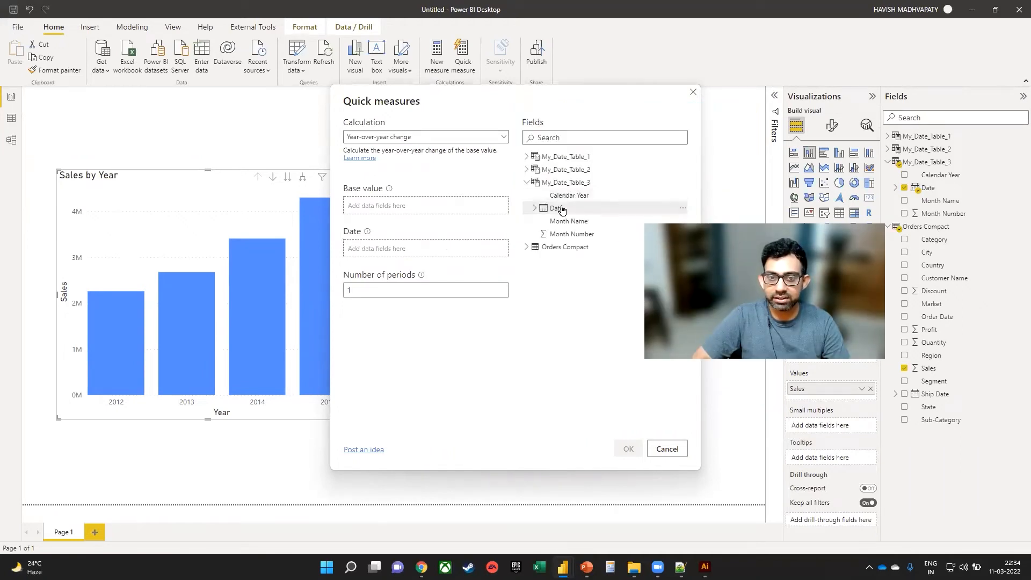
{"action": "left_click_drag", "start_coordinate": [558, 209], "coordinate": [371, 249]}
{"action": "left_click", "coordinate": [526, 246]}
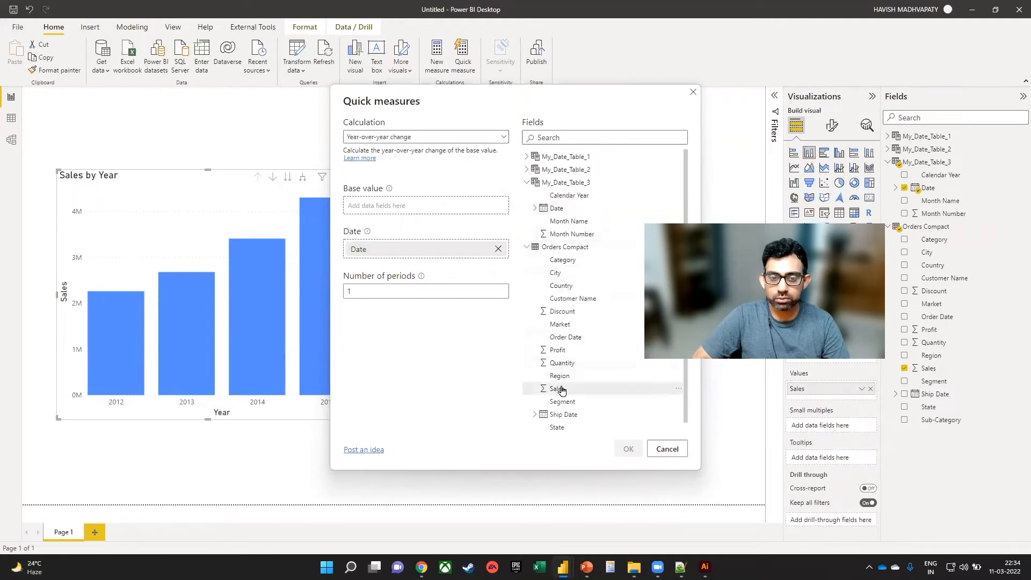
{"action": "left_click_drag", "start_coordinate": [556, 388], "coordinate": [382, 206]}
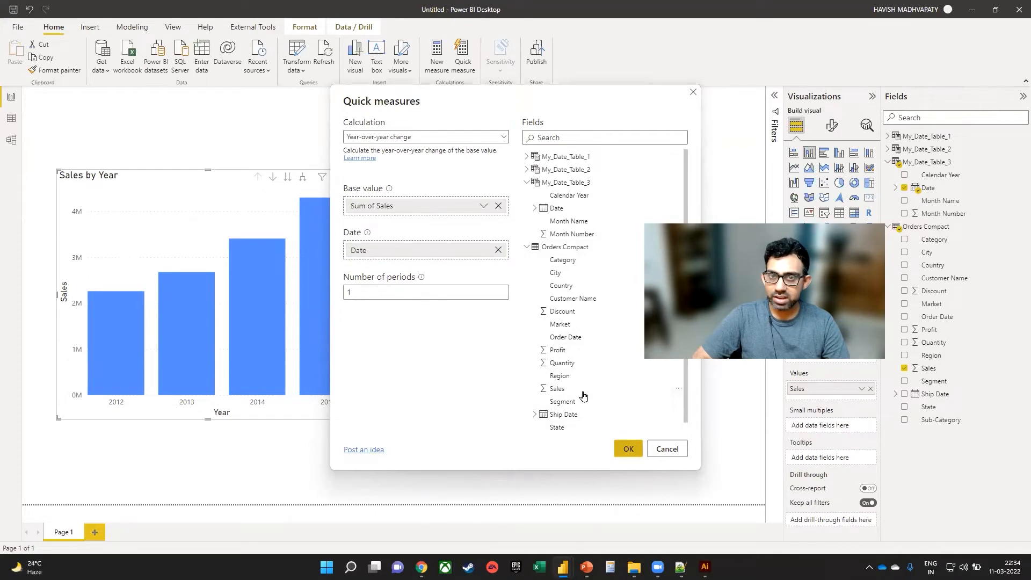
{"action": "key", "text": "Return"}
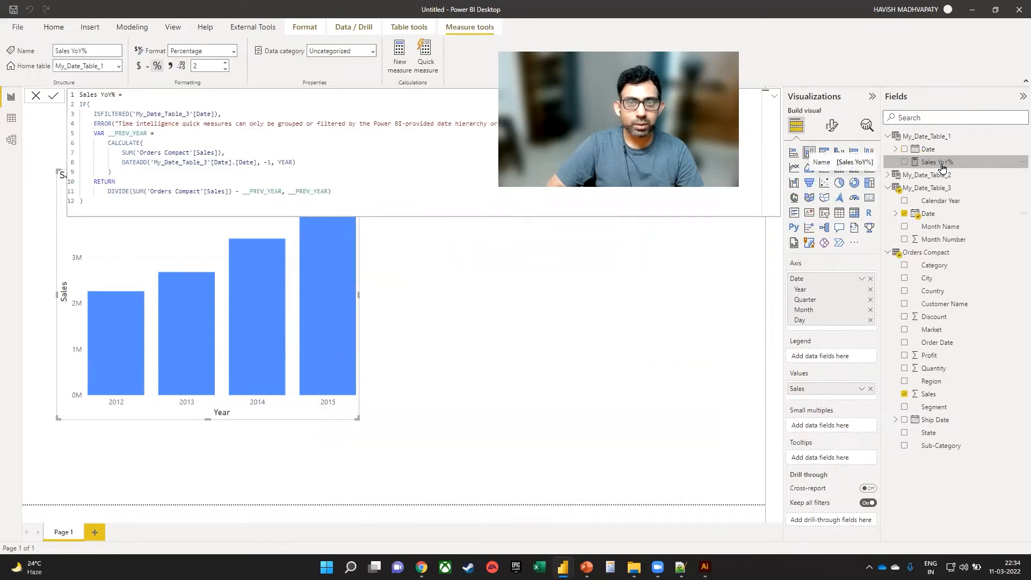
Add the Sales YoY% measure to the Sales by Year chart's tooltips and check the tooltips of the yearly columns
{"action": "left_click_drag", "start_coordinate": [942, 166], "coordinate": [822, 460]}
{"action": "mouse_move", "coordinate": [117, 321]}
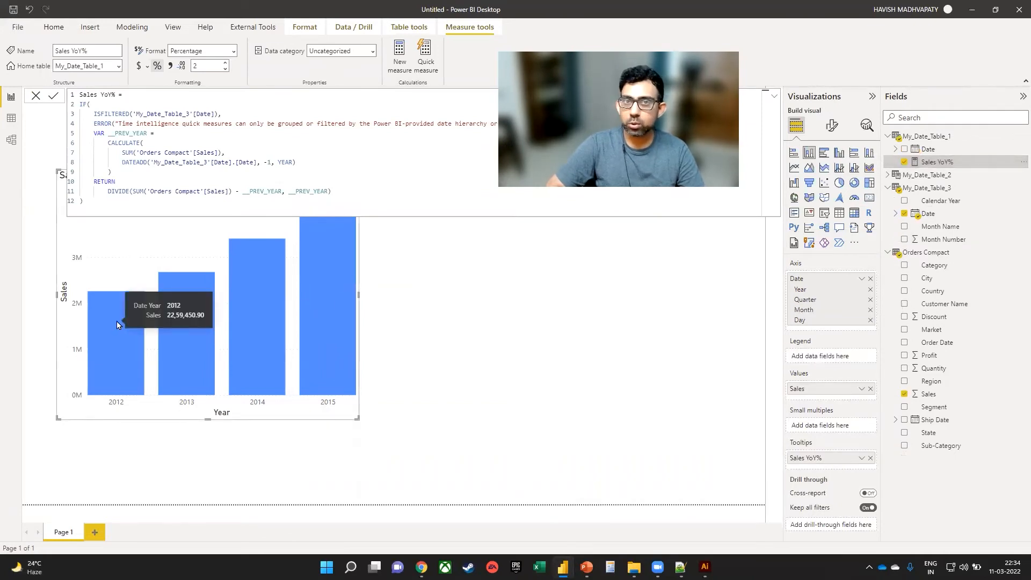
{"action": "mouse_move", "coordinate": [169, 311]}
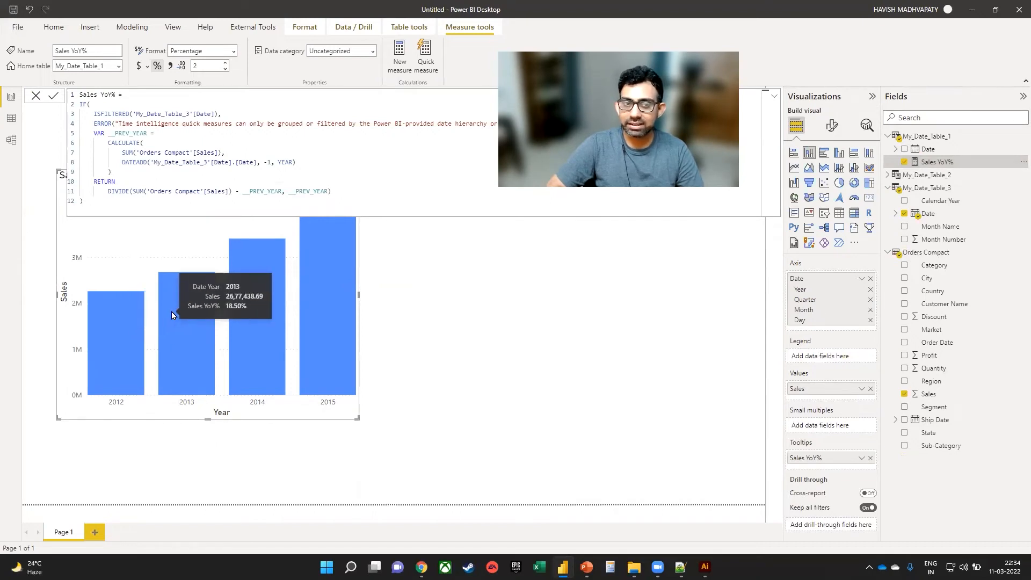
{"action": "mouse_move", "coordinate": [230, 317]}
{"action": "mouse_move", "coordinate": [349, 306]}
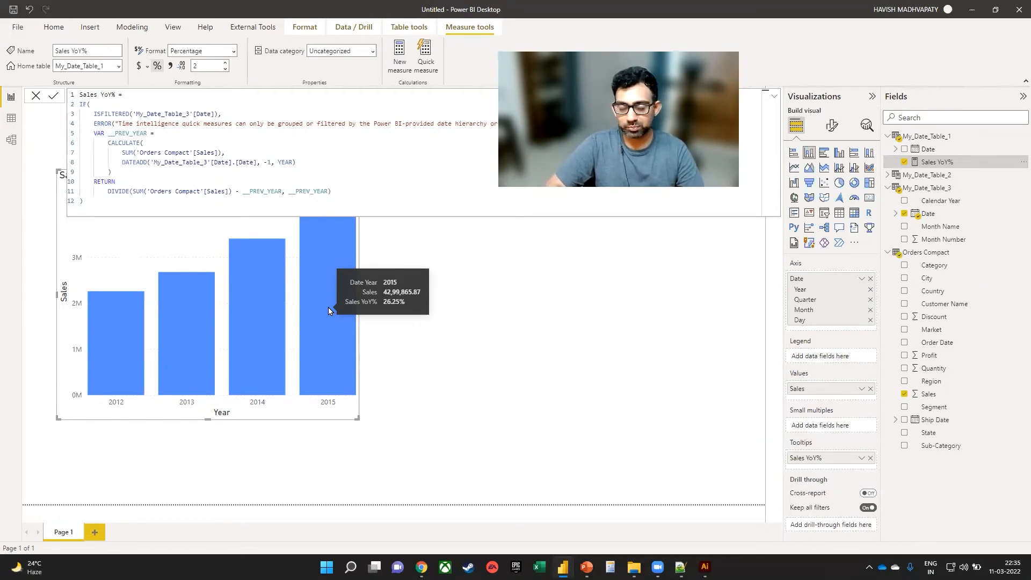
Switch to the Chrome browser, search Google for a Power BI date table template, and open SQLBI's DAX Date Template page
{"action": "key", "text": "alt+Tab"}
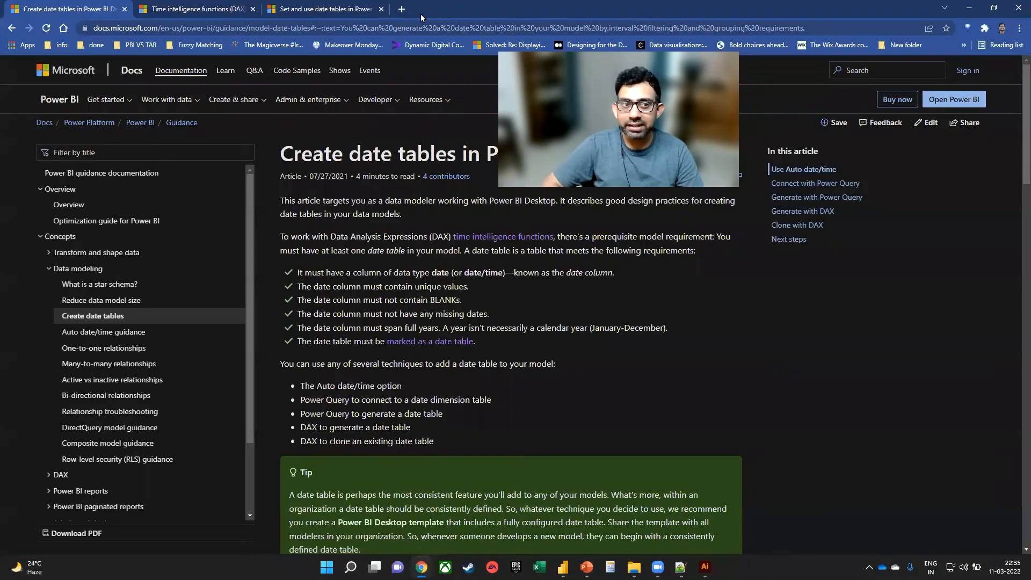
{"action": "left_click", "coordinate": [401, 10]}
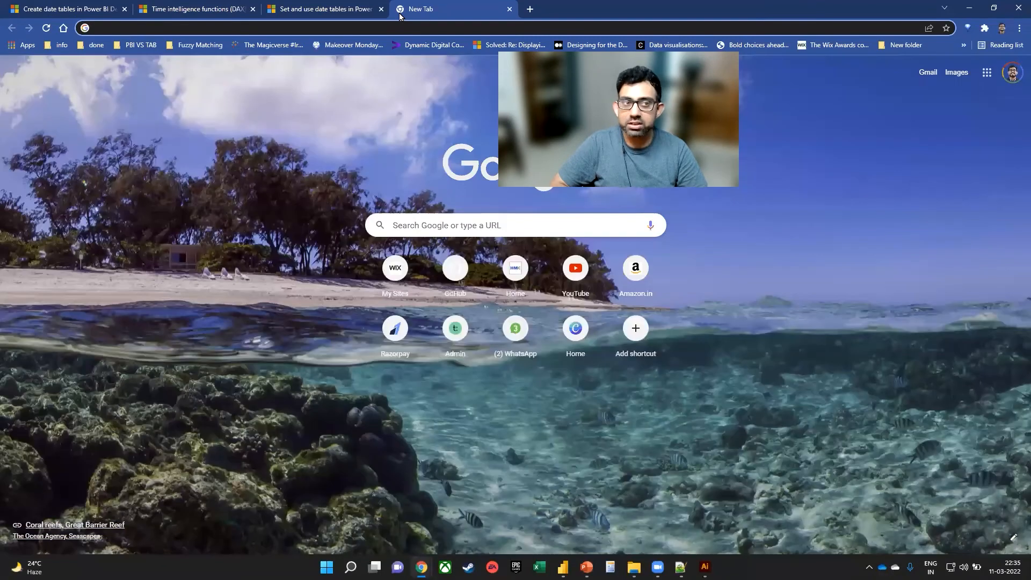
{"action": "type", "text": "date table tempalte"}
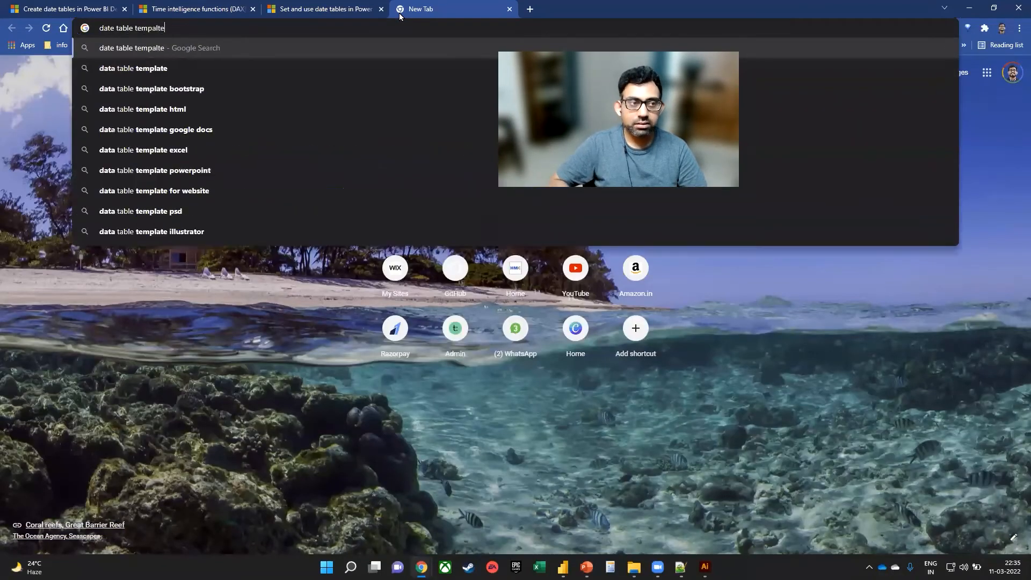
{"action": "key", "text": "Return"}
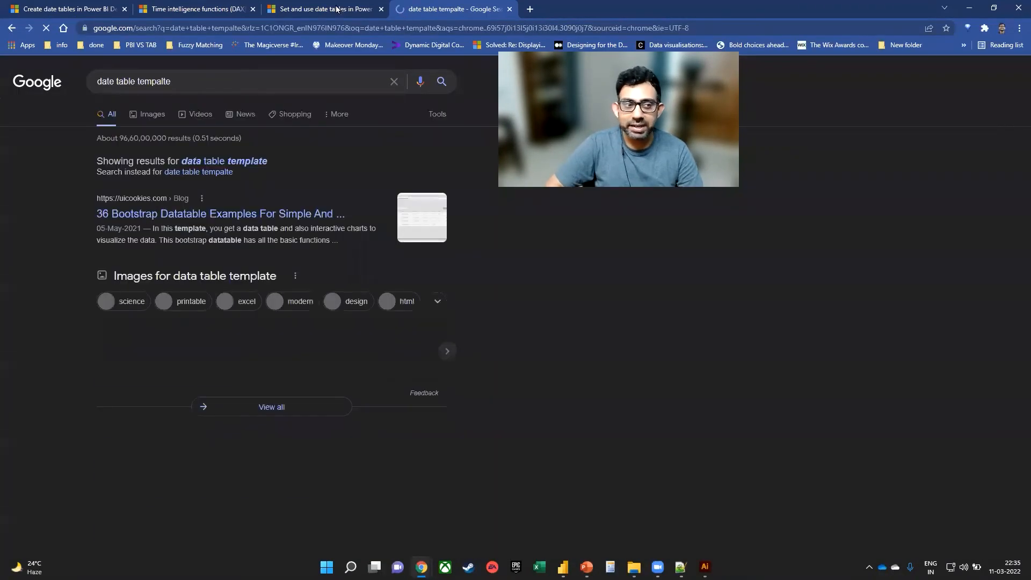
{"action": "left_click", "coordinate": [186, 75]}
{"action": "type", "text": "power bi"}
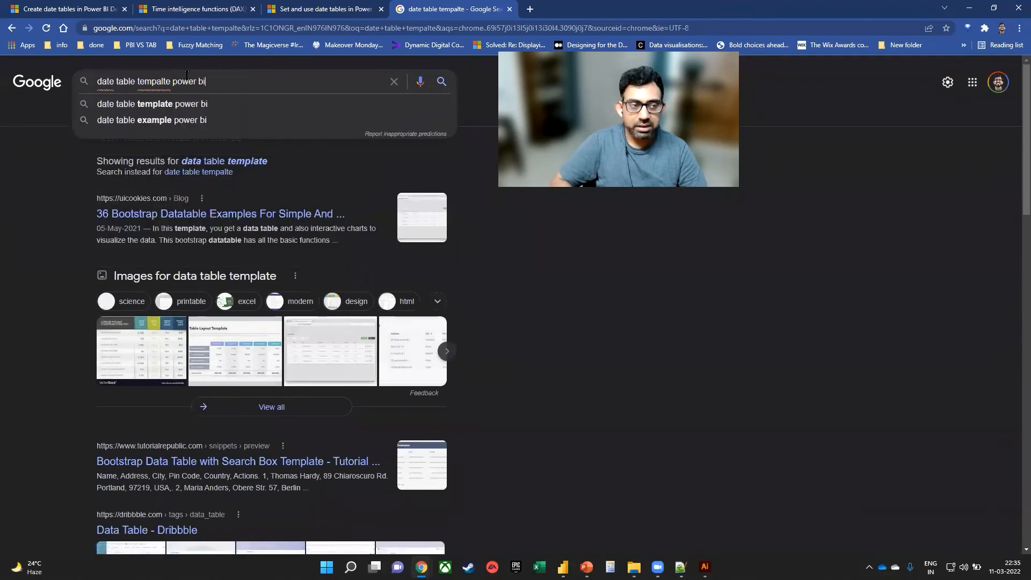
{"action": "key", "text": "Return"}
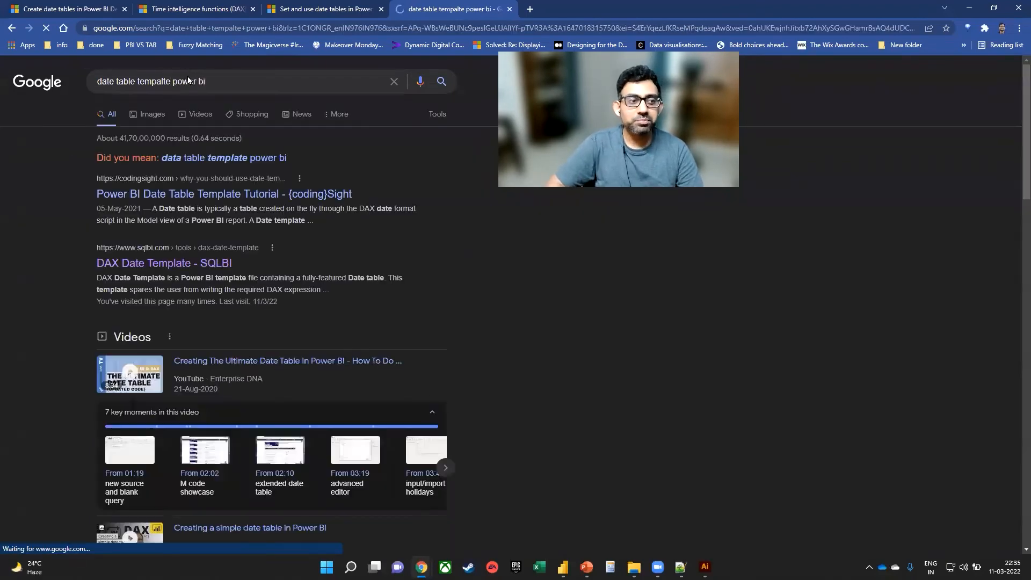
{"action": "left_click", "coordinate": [151, 267]}
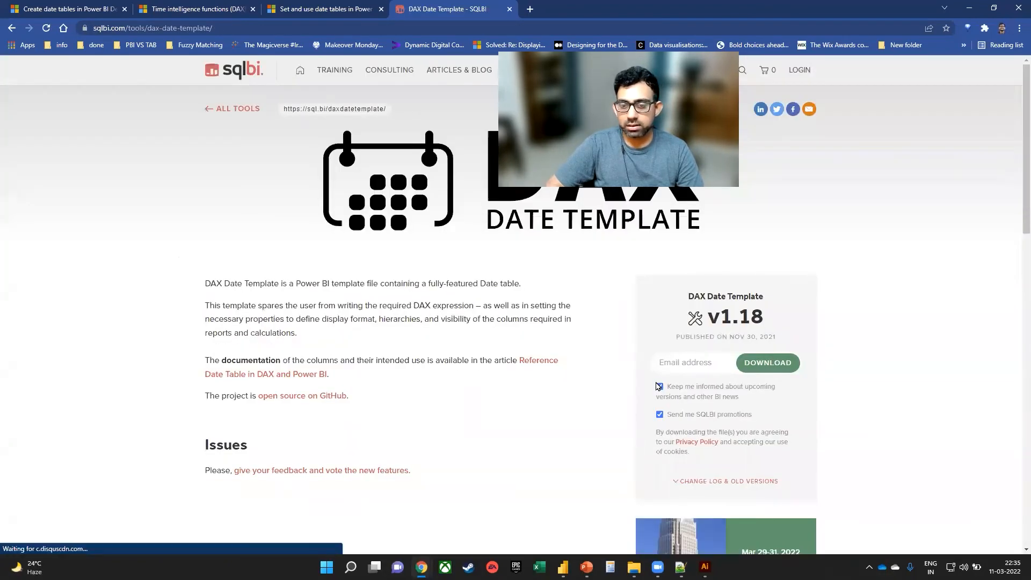
Opt out of news and SQLBI promotions, download DAX Date Template v1.18, and open DAX Date Template.pbix from the archive
{"action": "left_click", "coordinate": [660, 414]}
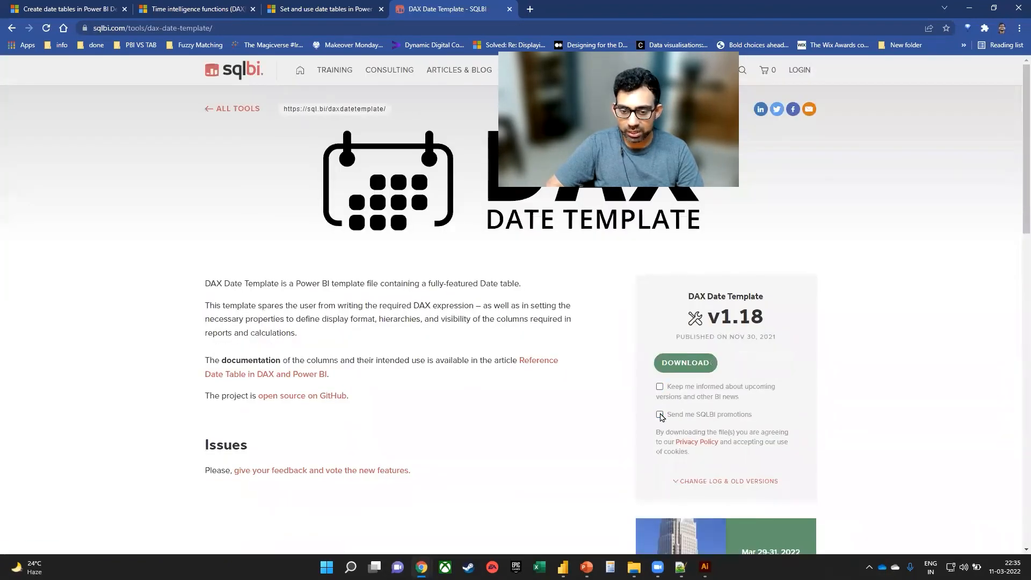
{"action": "left_click", "coordinate": [685, 363]}
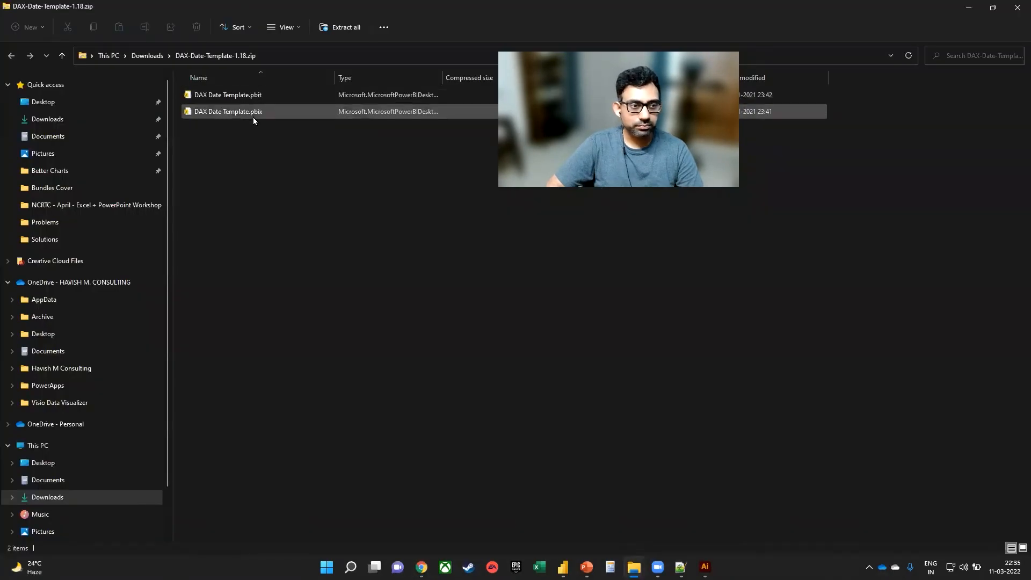
{"action": "left_click", "coordinate": [253, 116]}
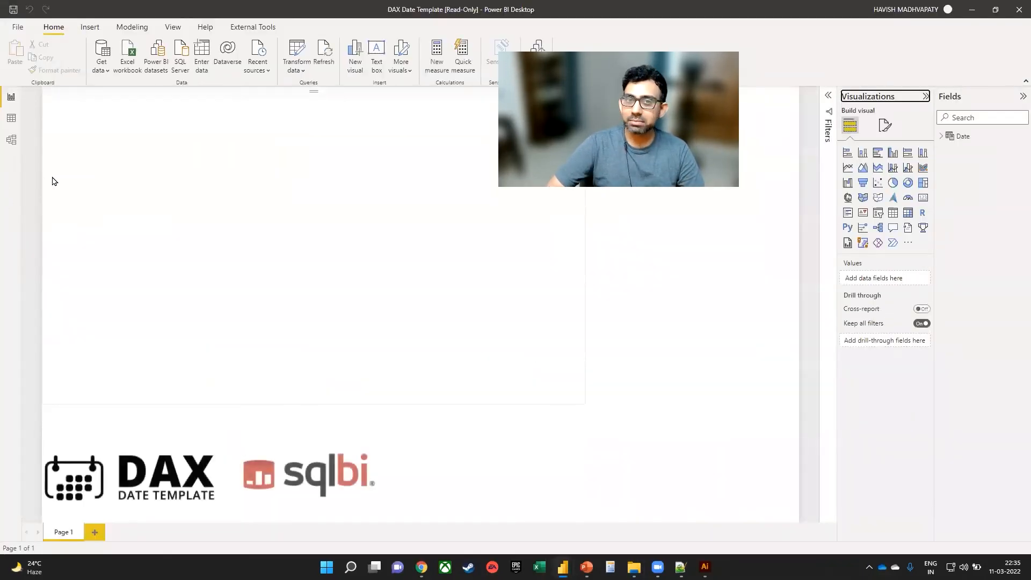
In the template's data view, examine the DAX code that defines the Date table, from configuration variables to the final result
{"action": "left_click", "coordinate": [12, 118]}
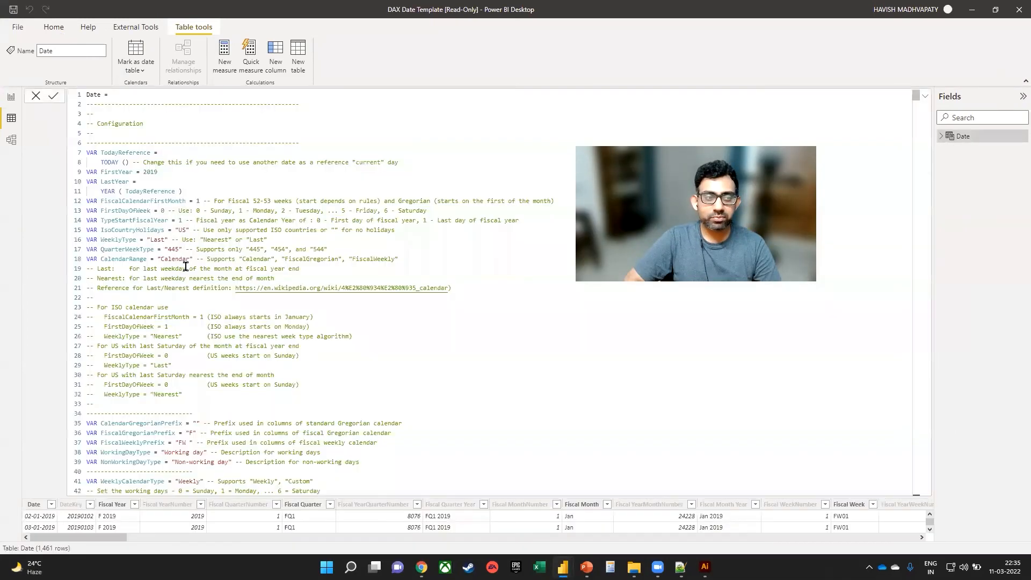
{"action": "scroll", "coordinate": [191, 271], "scroll_direction": "down", "scroll_amount": 20}
{"action": "scroll", "coordinate": [226, 283], "scroll_direction": "down", "scroll_amount": 20}
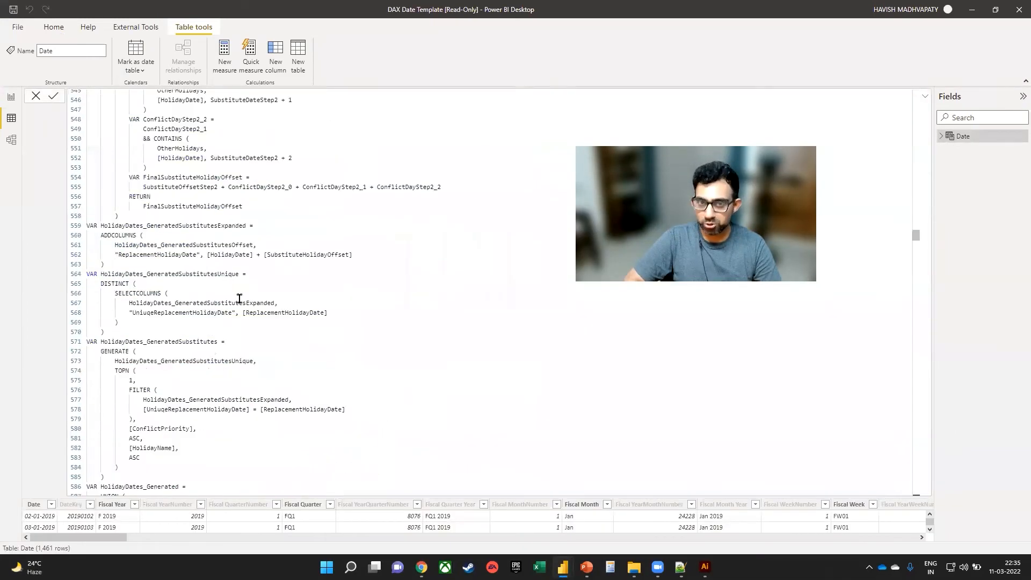
{"action": "scroll", "coordinate": [249, 310], "scroll_direction": "down", "scroll_amount": 20}
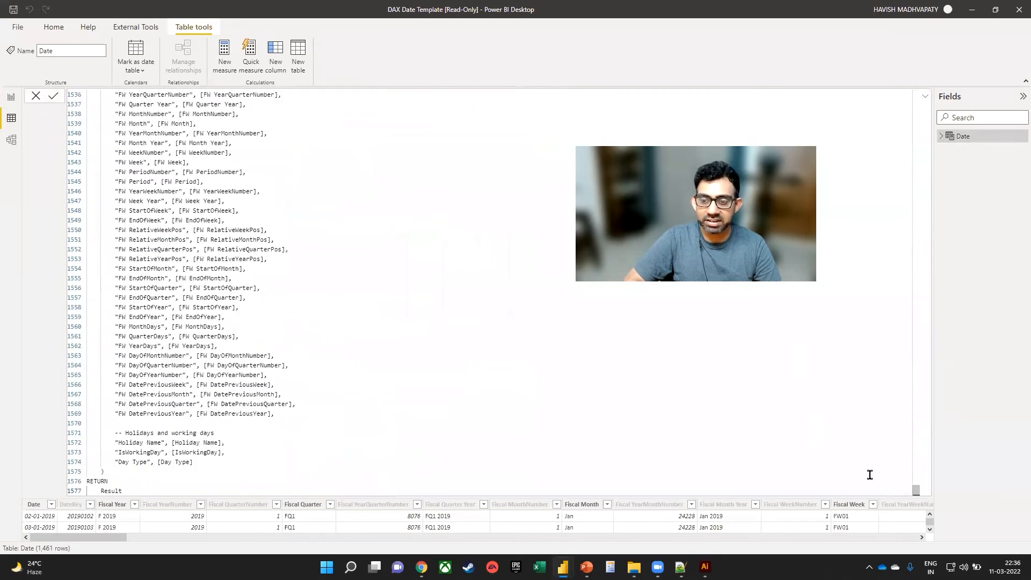
{"action": "left_click_drag", "start_coordinate": [916, 490], "coordinate": [924, 95]}
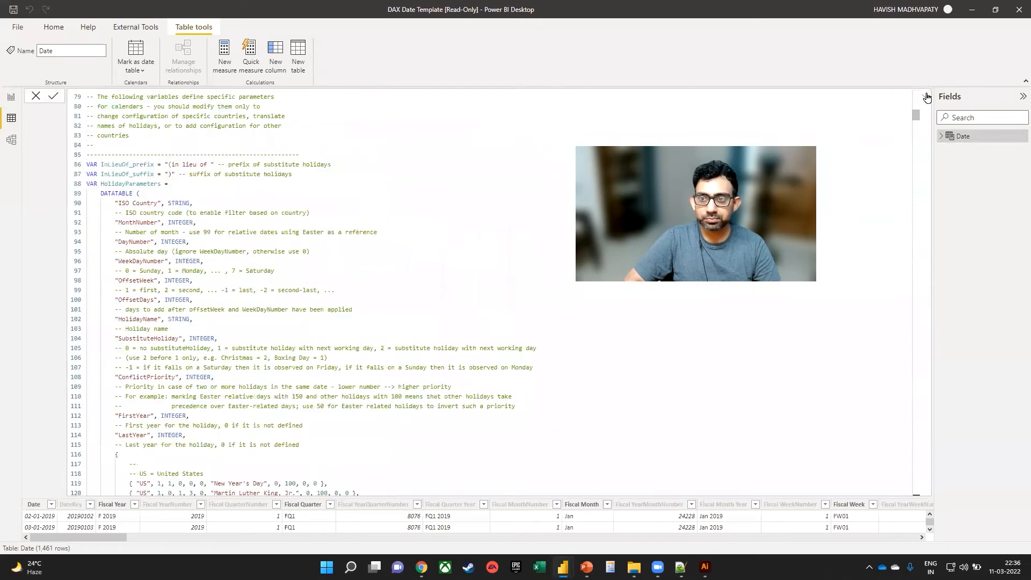
Collapse the Date table's formula and browse the generated date rows and the range of columns
{"action": "left_click", "coordinate": [926, 96]}
{"action": "scroll", "coordinate": [134, 199], "scroll_direction": "down", "scroll_amount": 20}
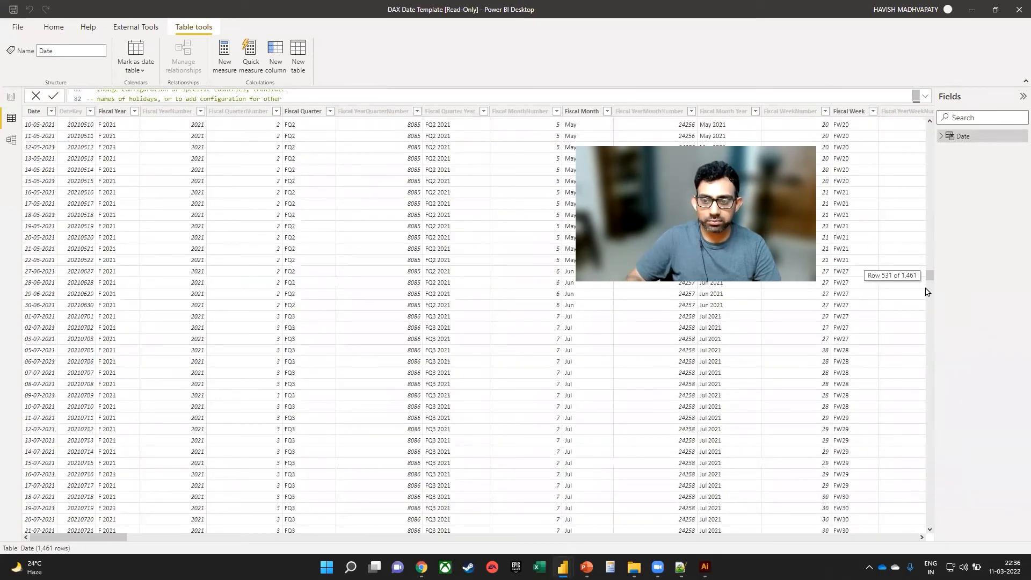
{"action": "left_click_drag", "start_coordinate": [932, 274], "coordinate": [931, 128]}
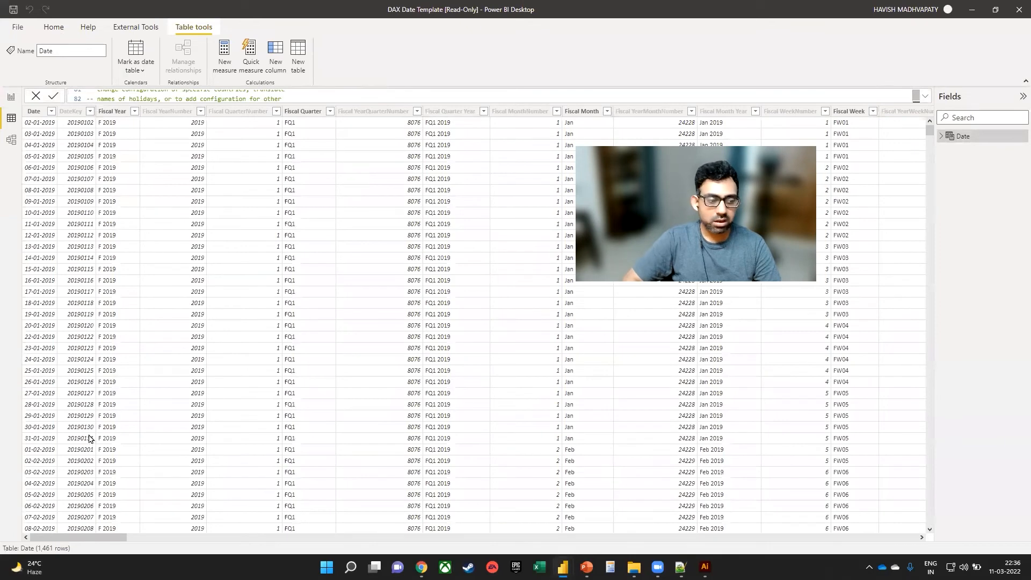
{"action": "left_click_drag", "start_coordinate": [63, 538], "coordinate": [299, 525]}
{"action": "left_click_drag", "start_coordinate": [95, 537], "coordinate": [12, 541]}
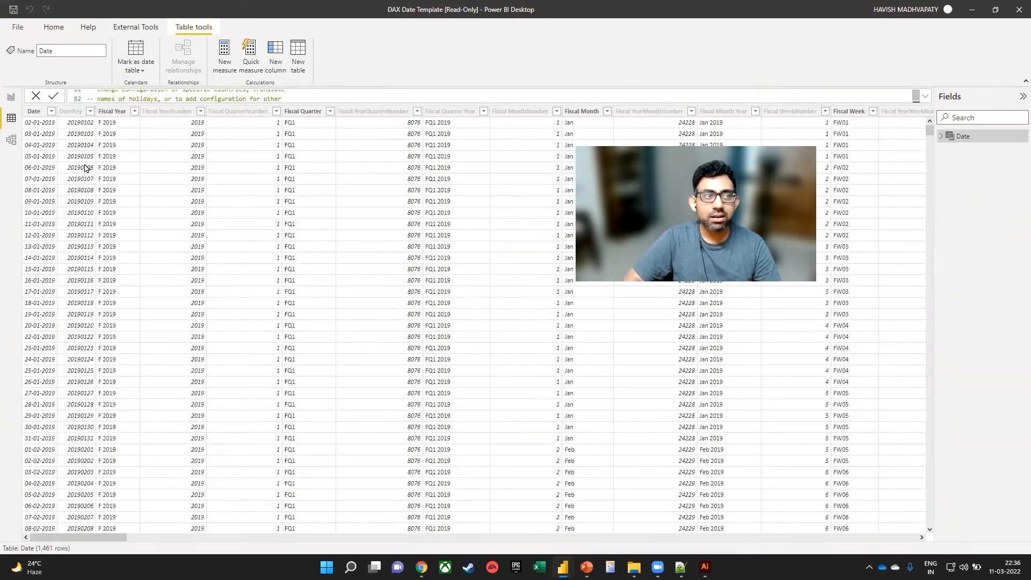
Inspect the Date table's individual columns from Date to Fiscal Quarter, and view the fiscal month, week and day columns
{"action": "left_click", "coordinate": [34, 111]}
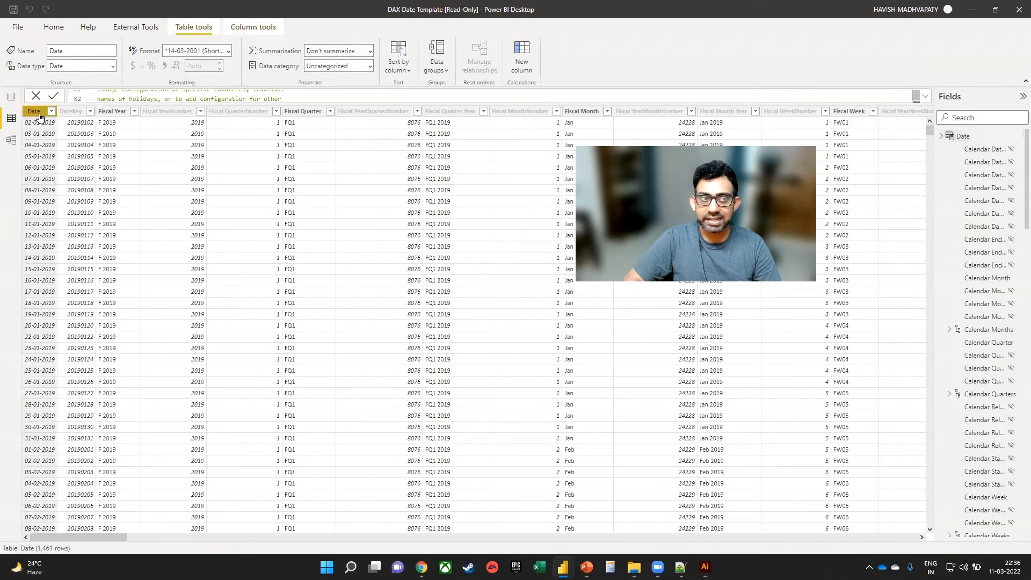
{"action": "left_click", "coordinate": [71, 113]}
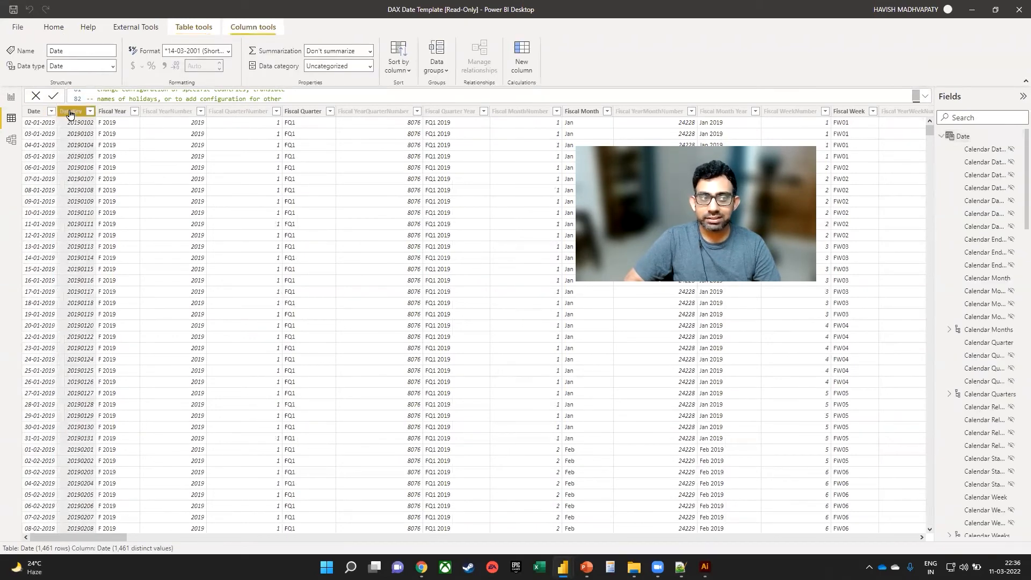
{"action": "left_click", "coordinate": [112, 112]}
{"action": "left_click", "coordinate": [168, 112]}
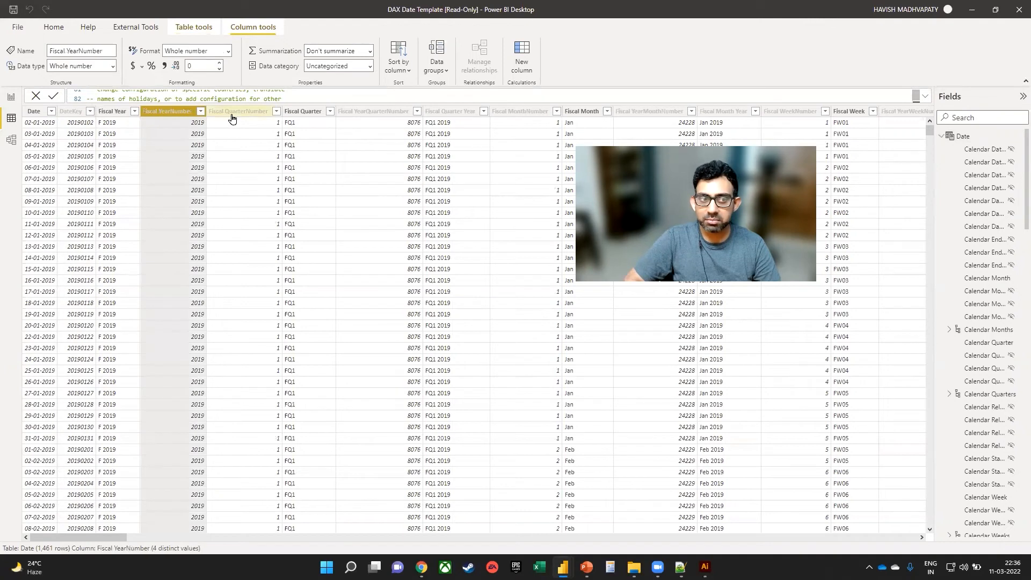
{"action": "left_click", "coordinate": [232, 114]}
{"action": "left_click", "coordinate": [306, 113]}
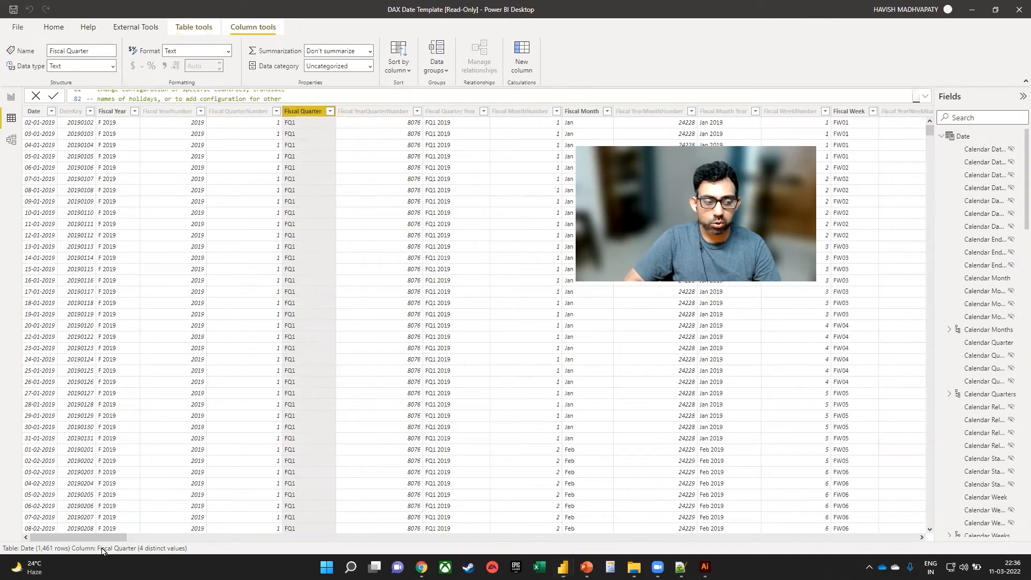
{"action": "left_click_drag", "start_coordinate": [106, 539], "coordinate": [159, 544]}
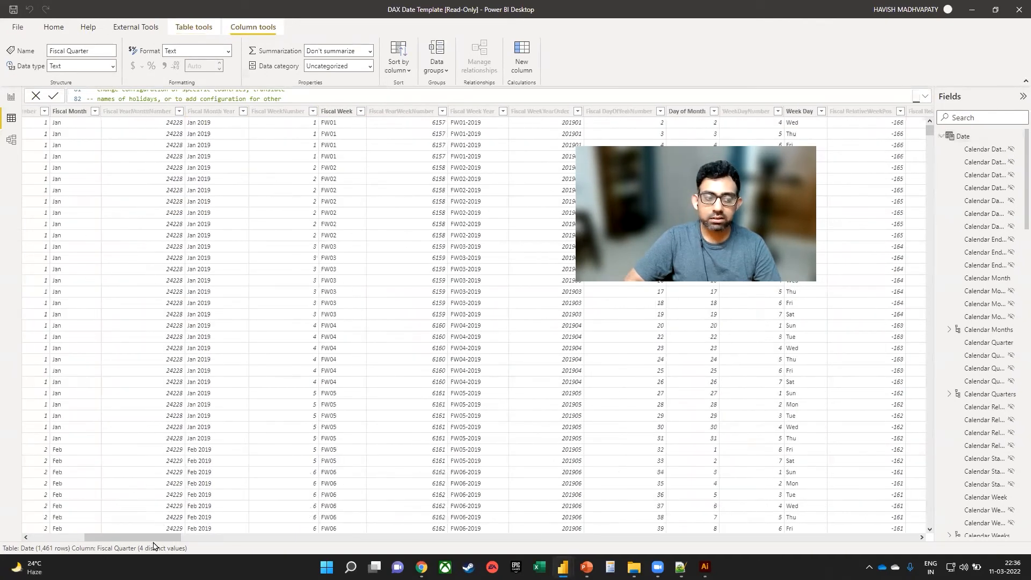
Browse the Date table's remaining columns, from the fiscal and calendar groups to the FW weekly ones, and return to the first column
{"action": "left_click_drag", "start_coordinate": [155, 540], "coordinate": [240, 538]}
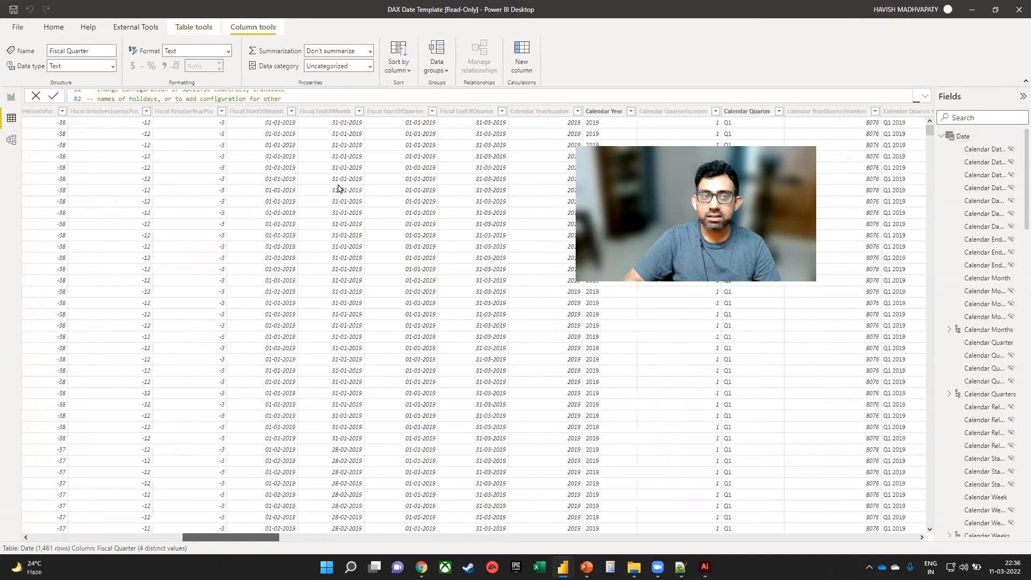
{"action": "scroll", "coordinate": [287, 164], "scroll_direction": "right", "scroll_amount": 1}
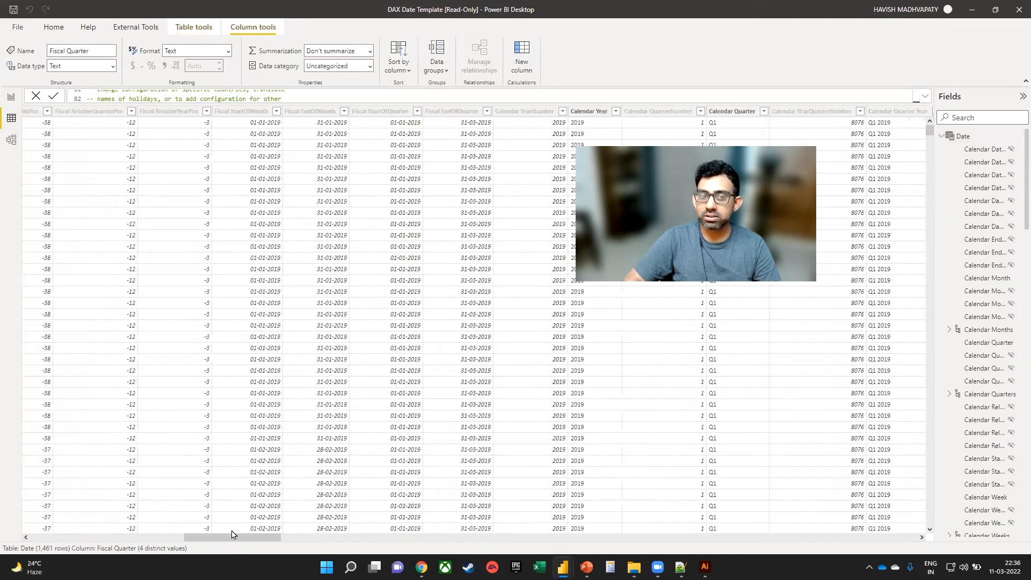
{"action": "scroll", "coordinate": [240, 537], "scroll_direction": "right", "scroll_amount": 5}
{"action": "scroll", "coordinate": [315, 539], "scroll_direction": "right", "scroll_amount": 15}
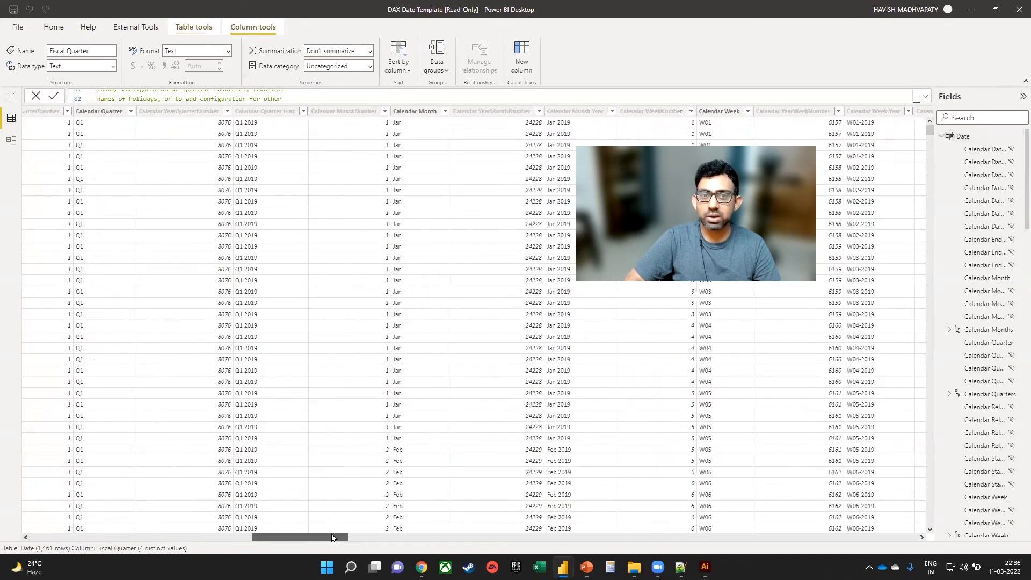
{"action": "left_click_drag", "start_coordinate": [664, 540], "coordinate": [322, 524]}
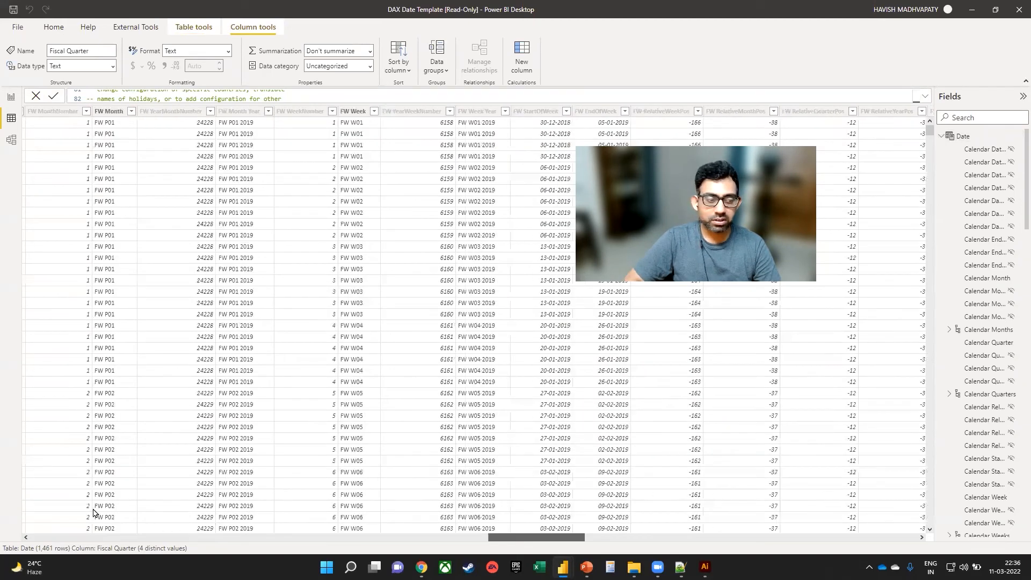
{"action": "scroll", "coordinate": [32, 502], "scroll_direction": "left", "scroll_amount": 15}
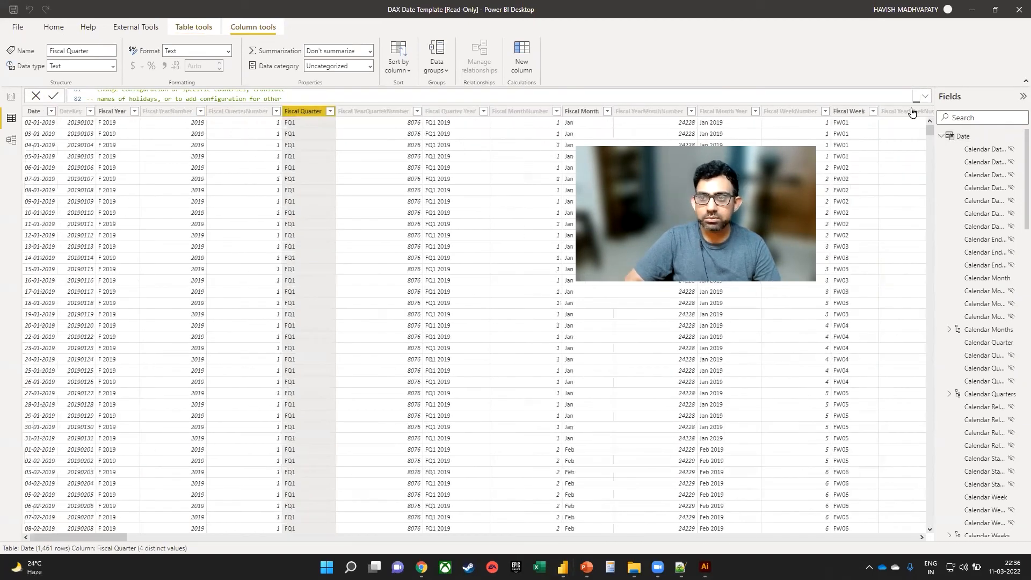
Expand the Date table's DAX formula and examine how TodayReference, FirstYear and LastYear are defined in the configuration section
{"action": "left_click", "coordinate": [924, 97]}
{"action": "scroll", "coordinate": [261, 233], "scroll_direction": "up", "scroll_amount": 20}
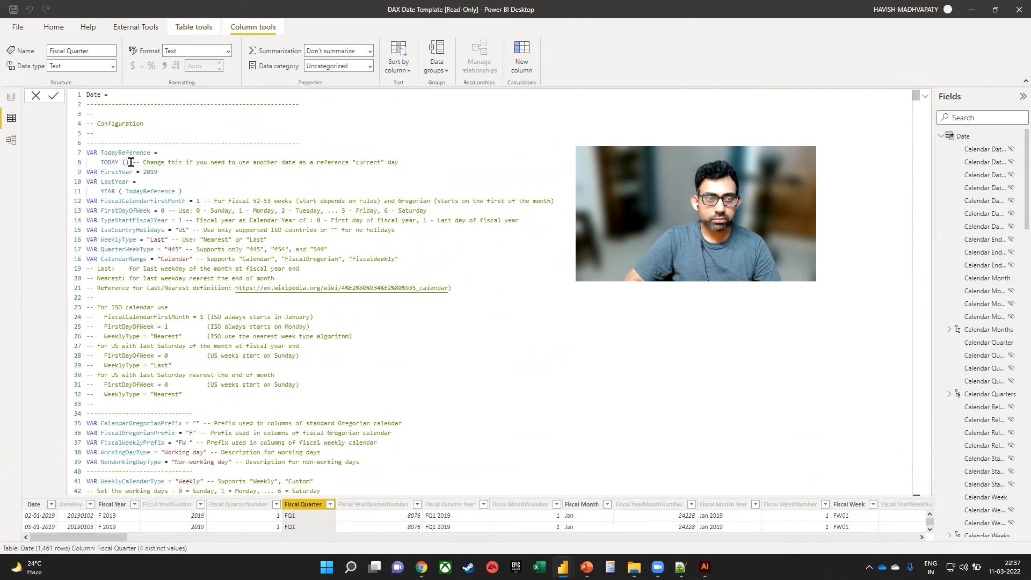
{"action": "left_click_drag", "start_coordinate": [129, 162], "coordinate": [100, 162]}
{"action": "key", "text": "ctrl+shift+Right"}
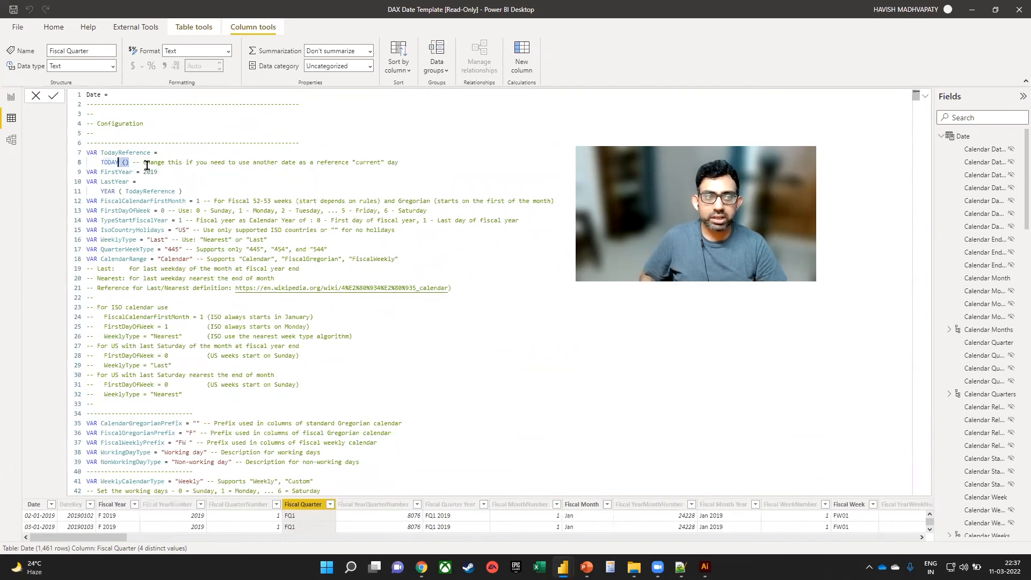
{"action": "scroll", "coordinate": [149, 171], "scroll_direction": "up", "scroll_amount": 2}
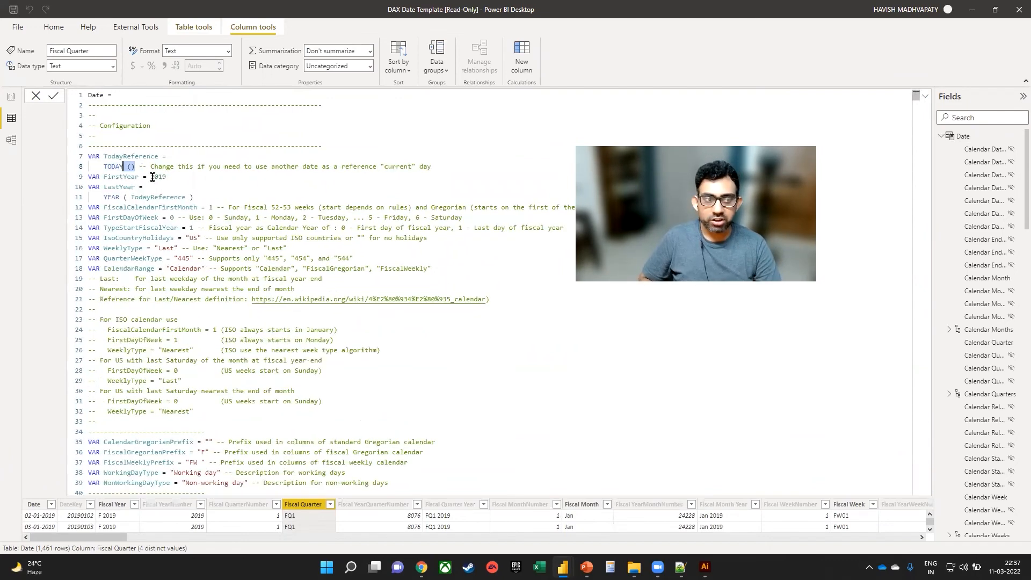
{"action": "key", "text": "Right"}
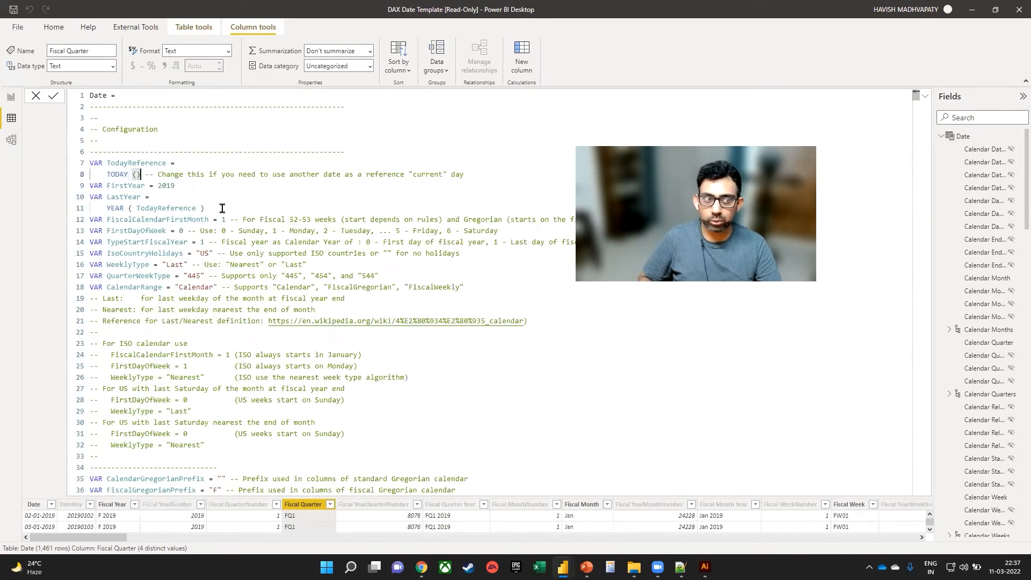
{"action": "key", "text": "Down"}
{"action": "key", "text": "ctrl+shift+Left"}
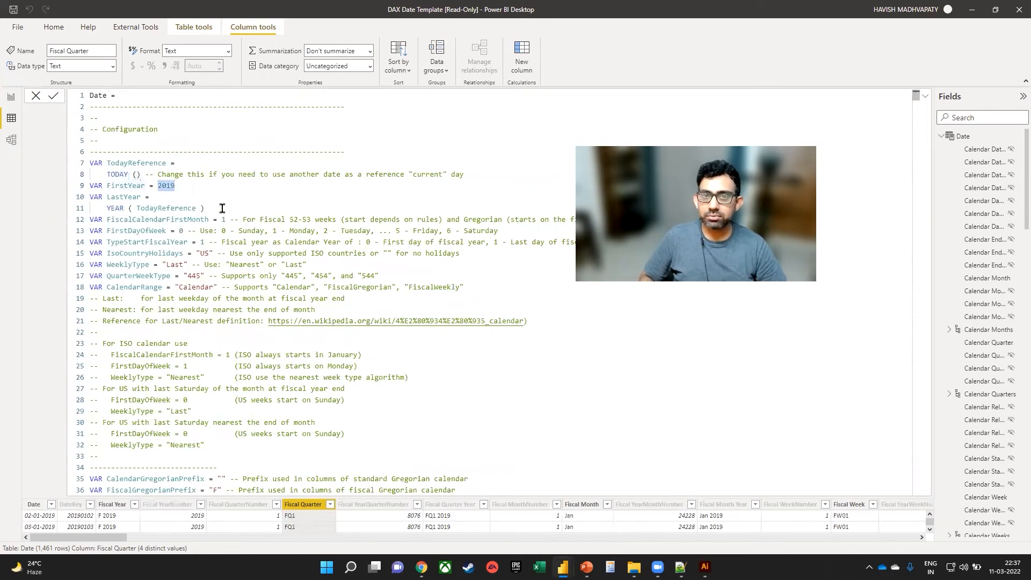
{"action": "key", "text": "Down"}
{"action": "key", "text": "Down"}
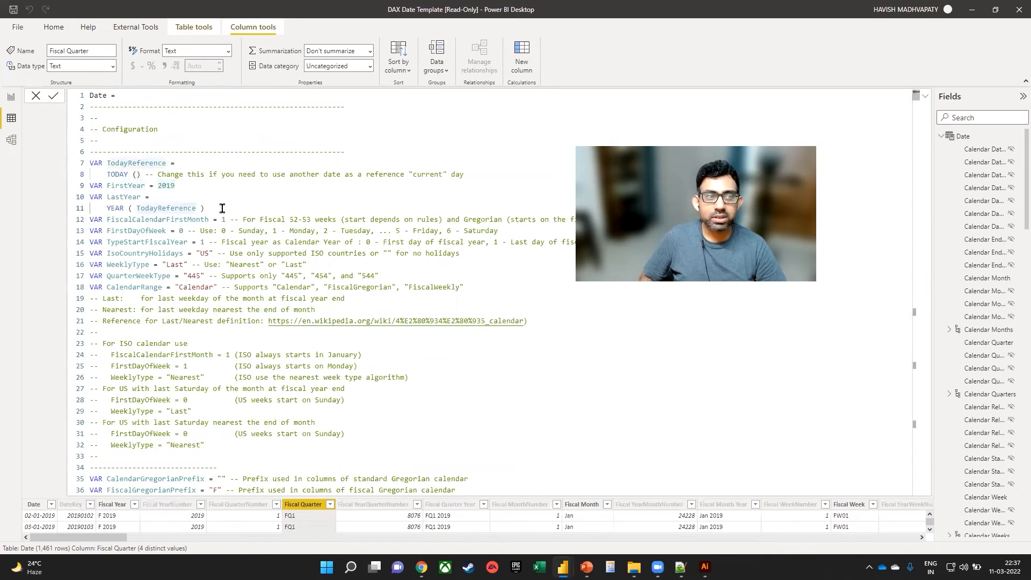
{"action": "key", "text": "ctrl+Left"}
{"action": "key", "text": "ctrl+shift+Right"}
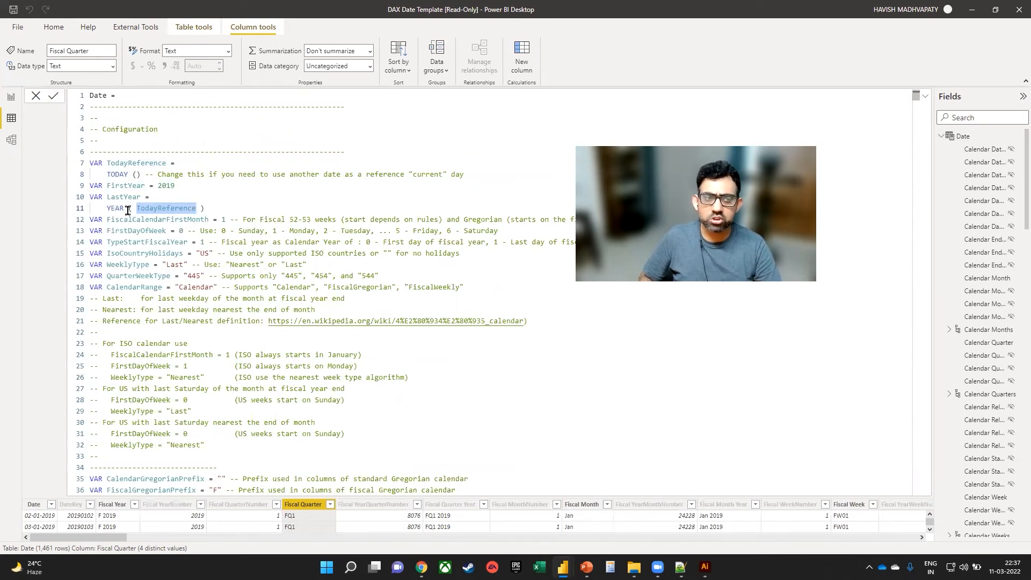
Examine the FirstDayOfWeek setting with its weekday codes and read through the prefix, working-day and custom fiscal period settings
{"action": "left_click", "coordinate": [183, 232]}
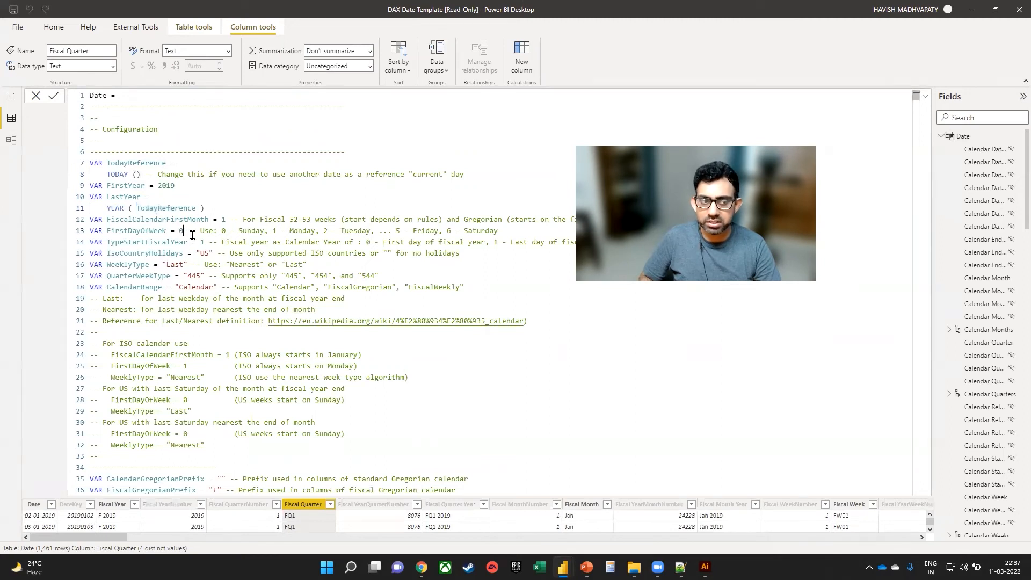
{"action": "double_click", "coordinate": [303, 231]}
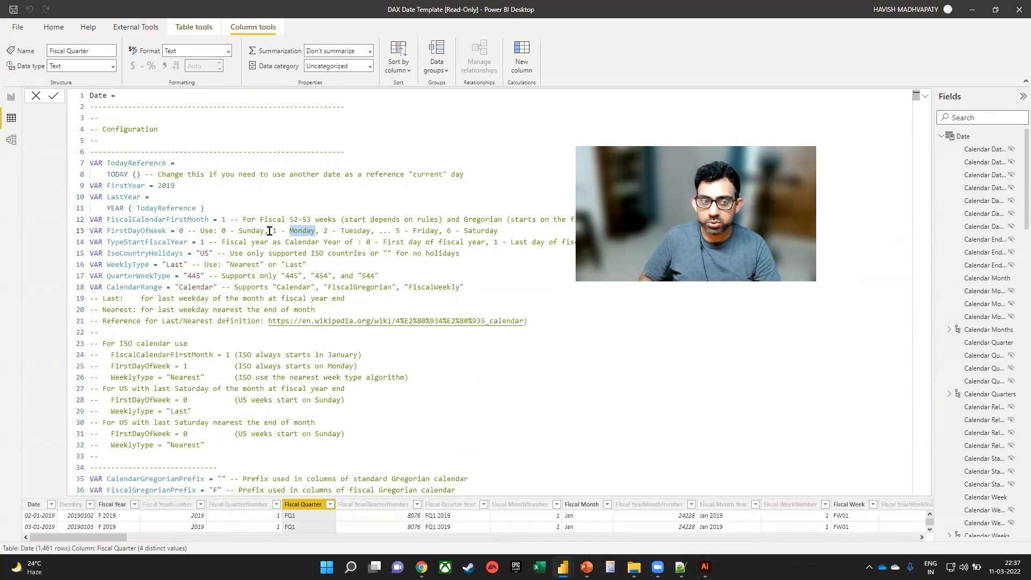
{"action": "double_click", "coordinate": [277, 231]}
{"action": "double_click", "coordinate": [181, 231]}
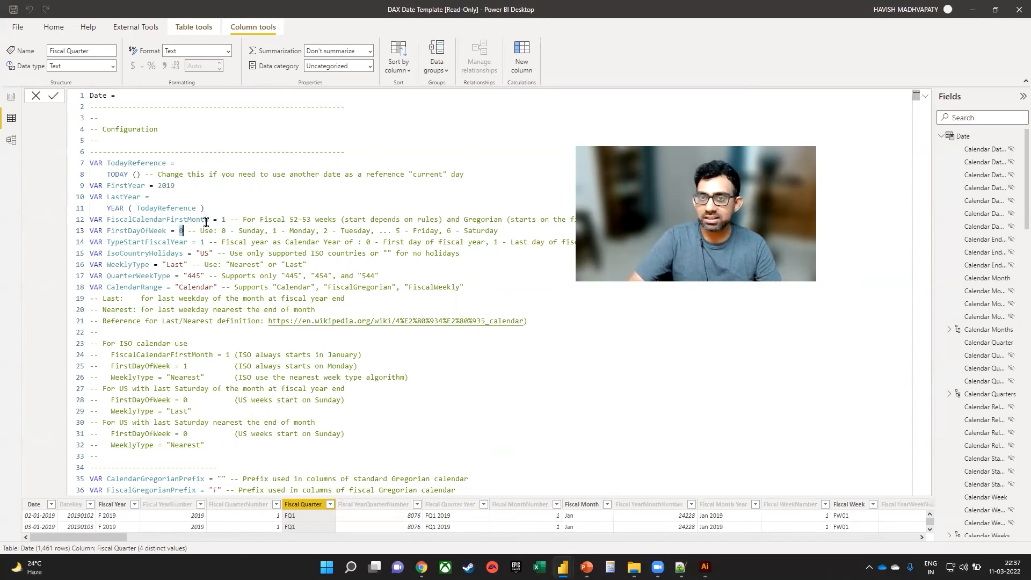
{"action": "scroll", "coordinate": [273, 238], "scroll_direction": "down", "scroll_amount": 3}
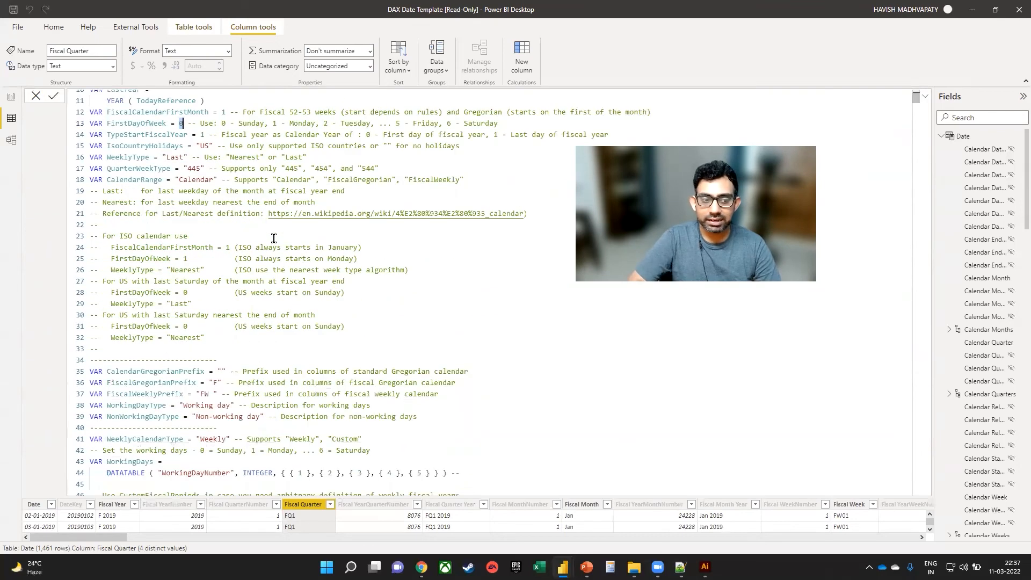
{"action": "scroll", "coordinate": [291, 248], "scroll_direction": "down", "scroll_amount": 2}
{"action": "scroll", "coordinate": [337, 335], "scroll_direction": "down", "scroll_amount": 2}
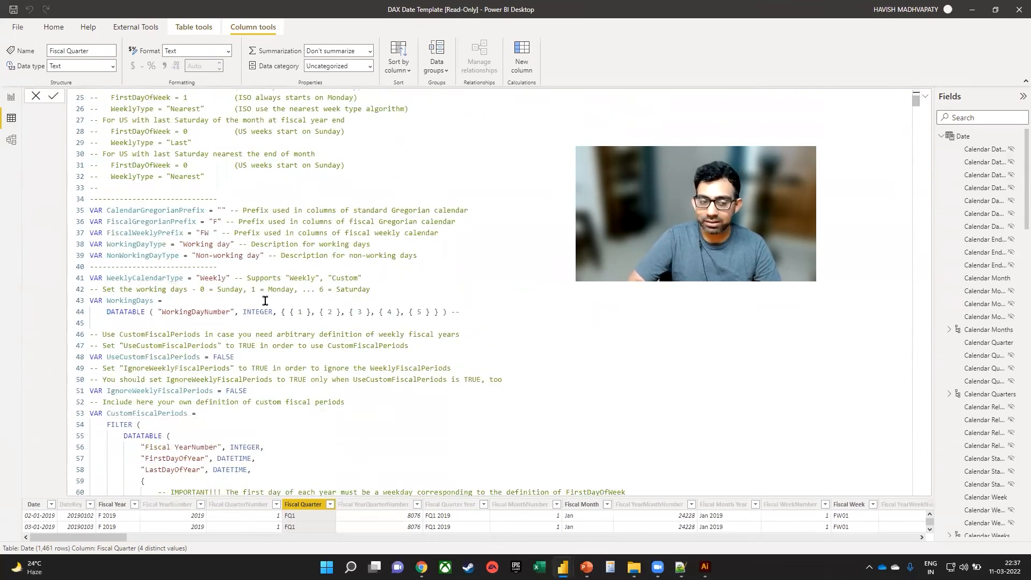
Review the TODAY () reference and the FirstYear value at the start of the formula, and collapse the formula
{"action": "scroll", "coordinate": [257, 290], "scroll_direction": "up", "scroll_amount": 7}
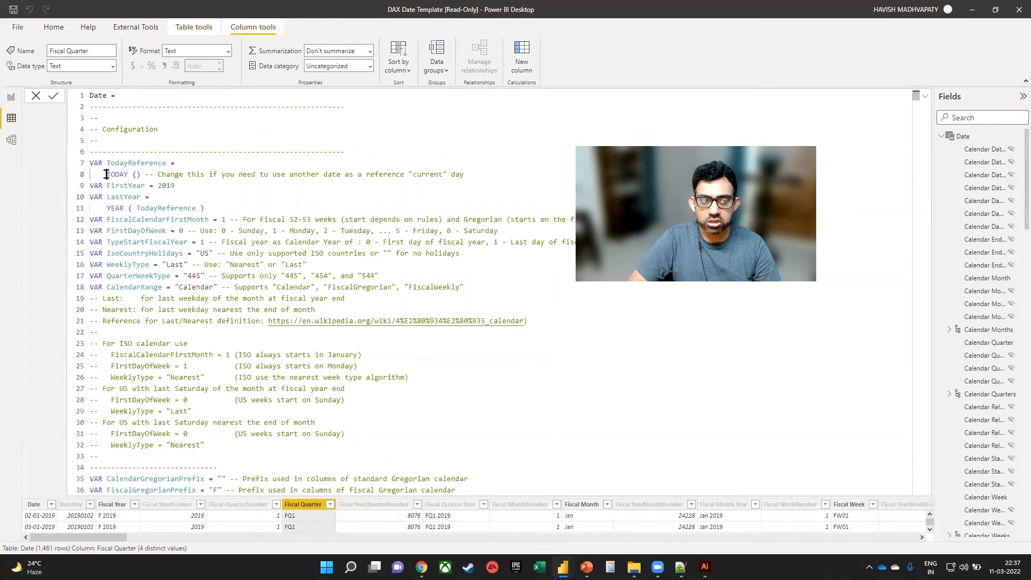
{"action": "left_click_drag", "start_coordinate": [107, 174], "coordinate": [140, 174]}
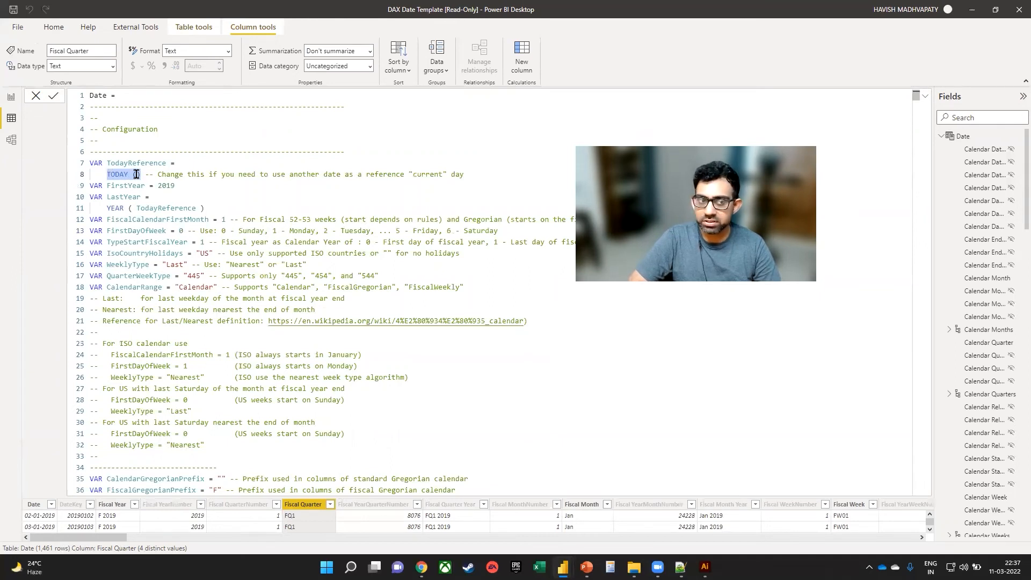
{"action": "left_click", "coordinate": [157, 186]}
{"action": "left_click_drag", "start_coordinate": [157, 186], "coordinate": [181, 188]}
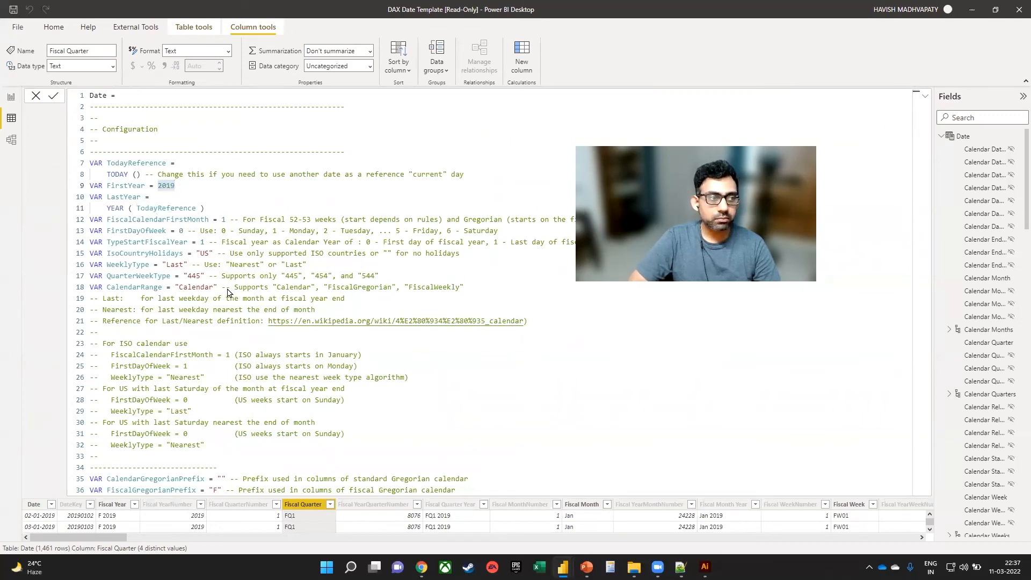
{"action": "left_click", "coordinate": [925, 96]}
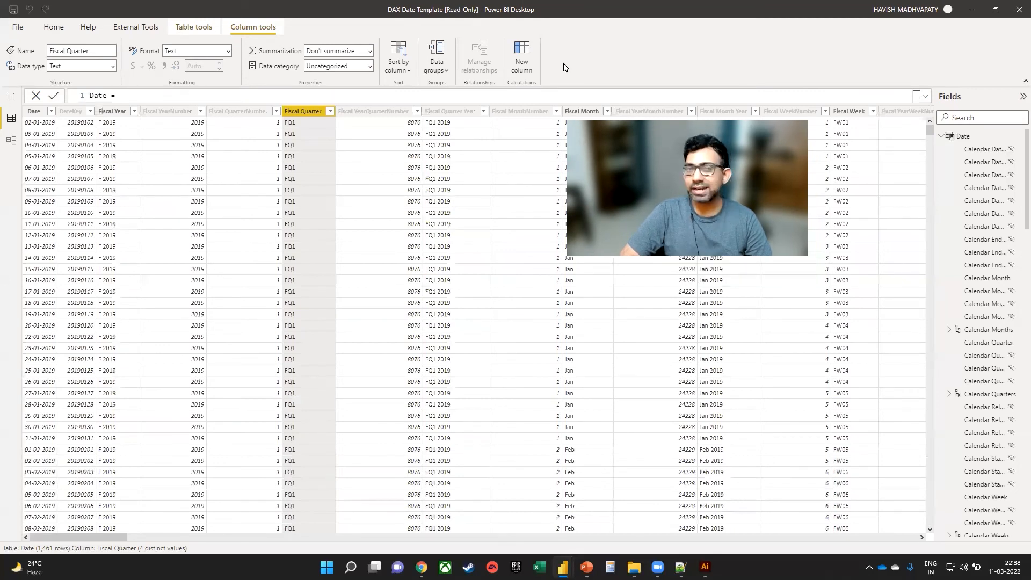
Close the DAX Date Template file and switch back to the untitled Power BI report with the yearly Sales chart
{"action": "left_click", "coordinate": [1015, 11]}
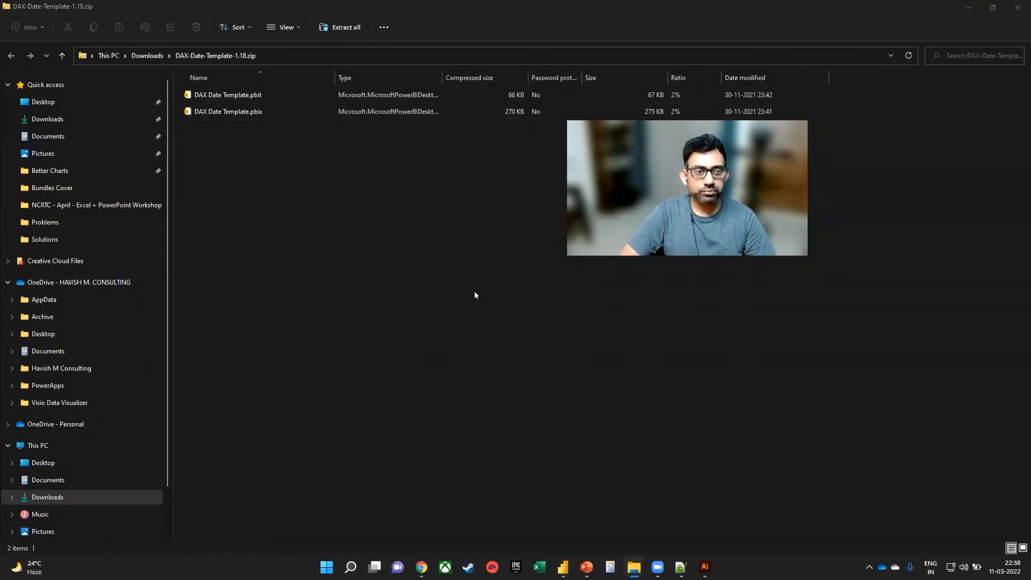
{"action": "key", "text": "alt+Tab"}
{"action": "left_click", "coordinate": [441, 292]}
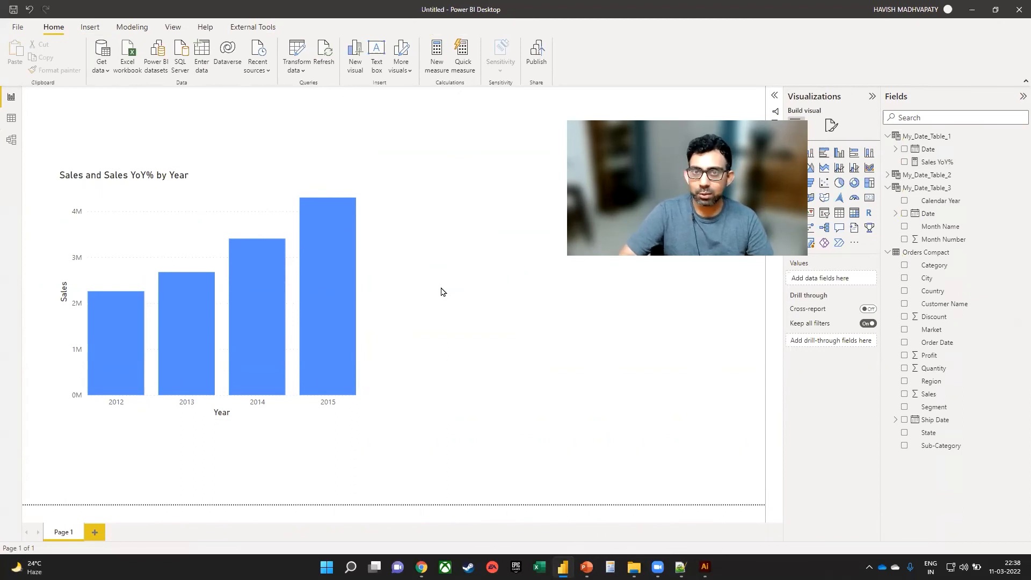
Open the Power Query Editor from the report and add a blank query
{"action": "left_click", "coordinate": [293, 71]}
{"action": "left_click", "coordinate": [311, 86]}
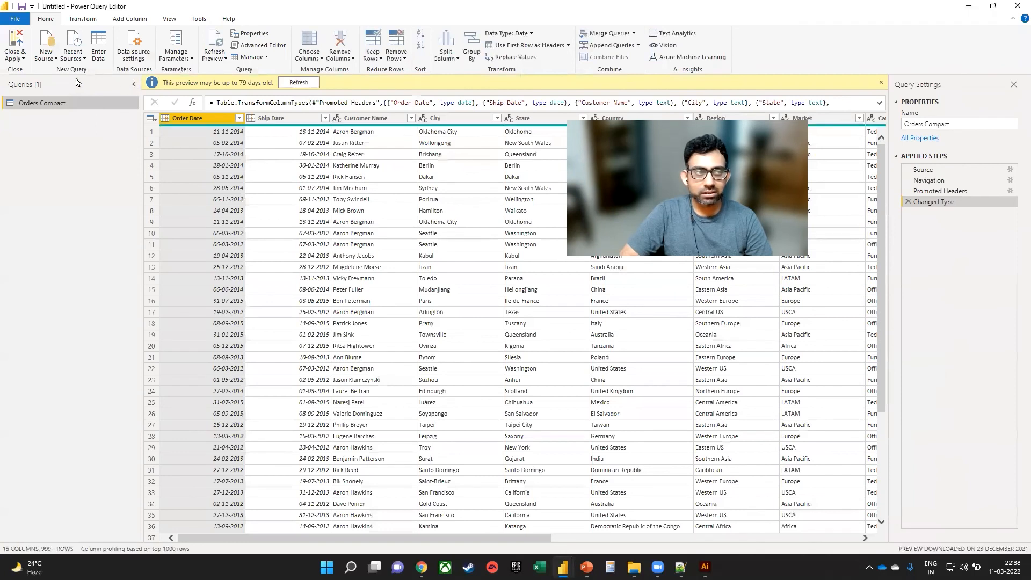
{"action": "left_click", "coordinate": [48, 59]}
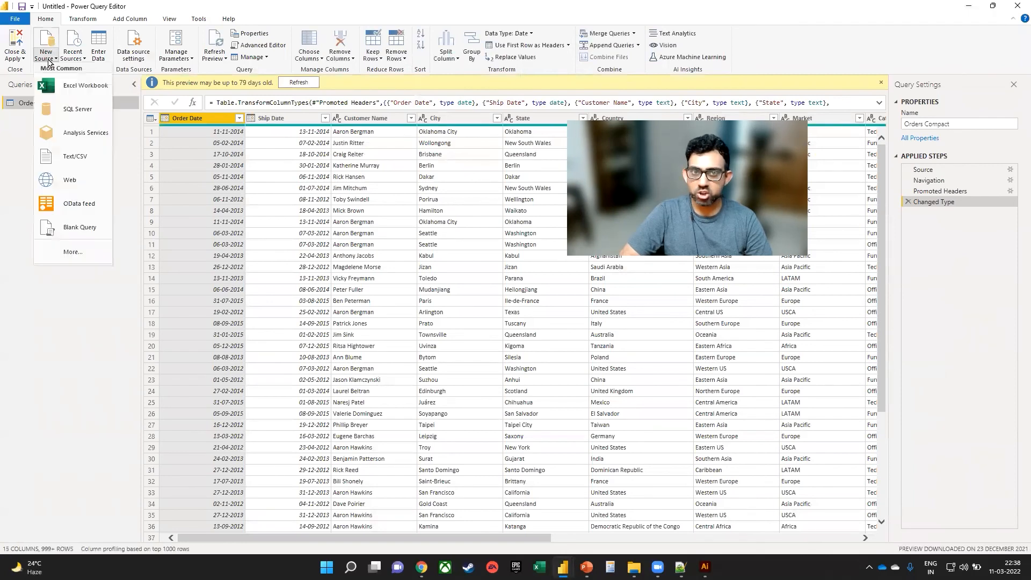
{"action": "left_click", "coordinate": [73, 232]}
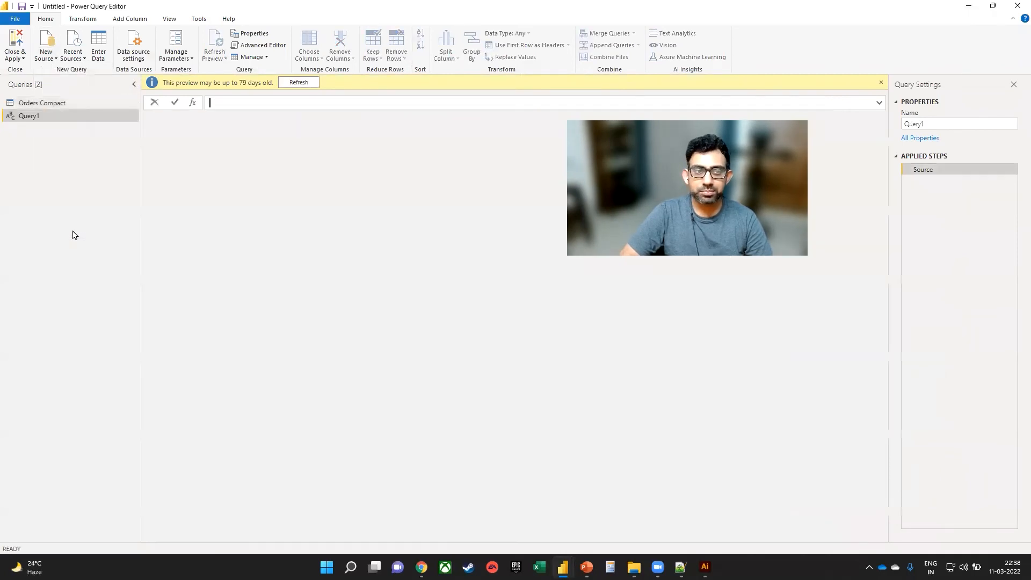
Open the Advanced Editor for the blank query and delete all of its default code
{"action": "left_click", "coordinate": [263, 45]}
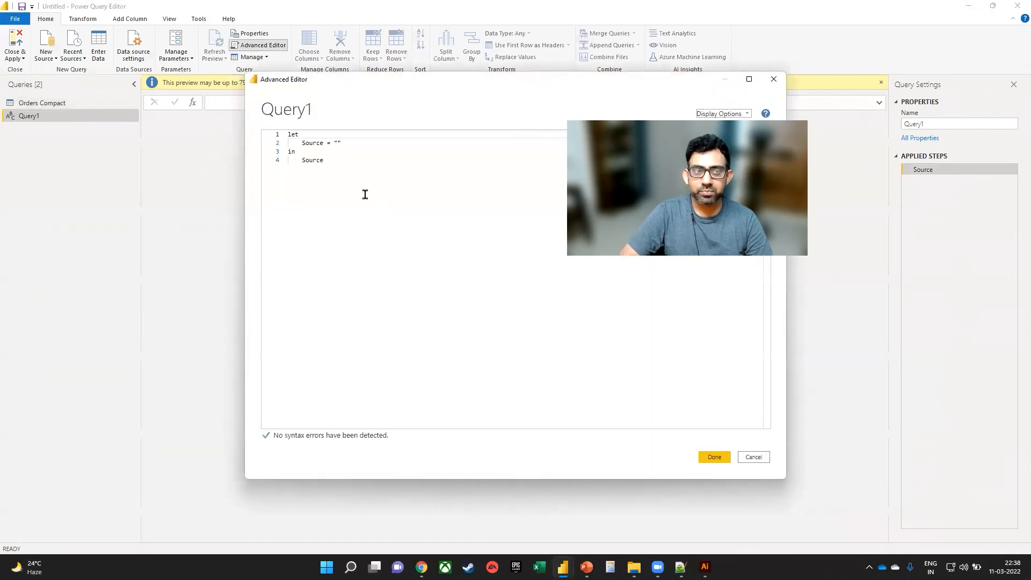
{"action": "key", "text": "ctrl+a"}
{"action": "key", "text": "Delete"}
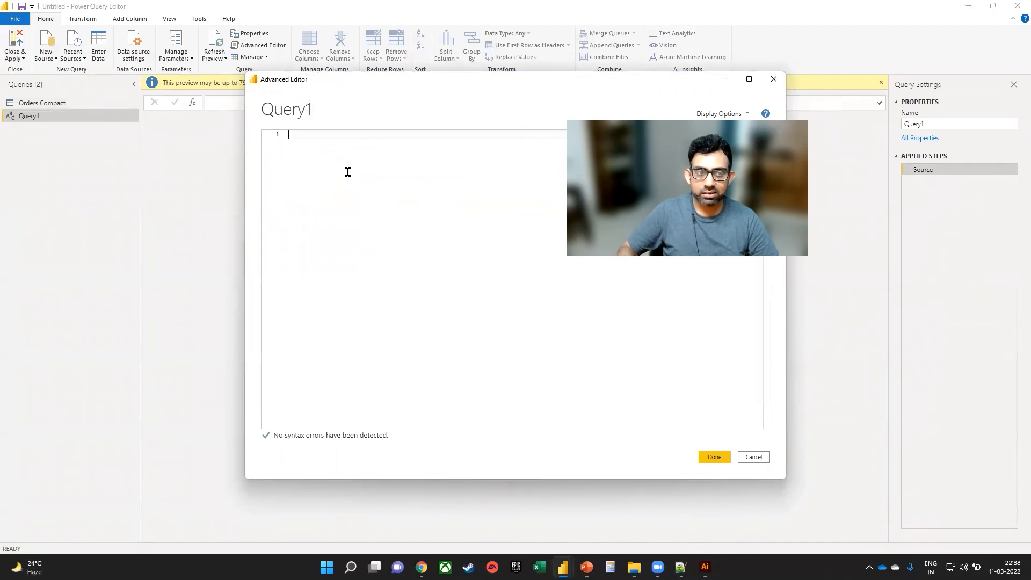
Copy the whole date dimension M script from Notepad++ document "new 8", paste it into Query1's Advanced Editor, and look through the code
{"action": "key", "text": "alt+Tab"}
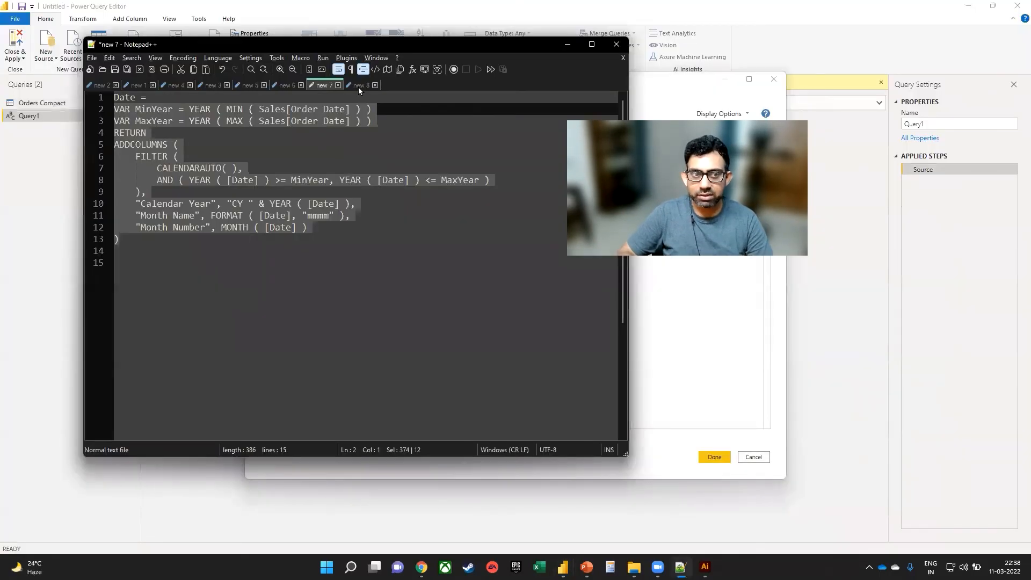
{"action": "left_click", "coordinate": [359, 86]}
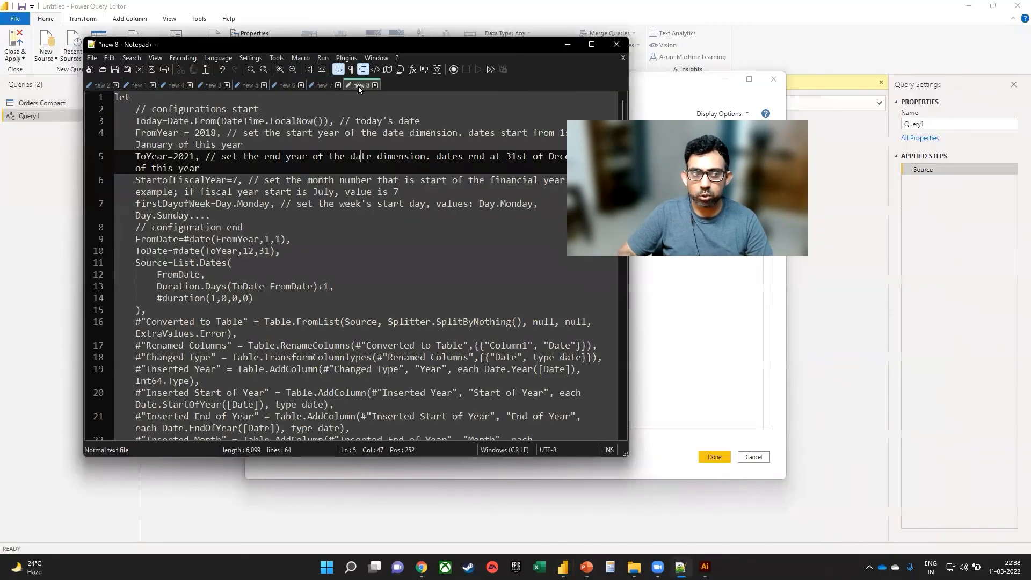
{"action": "left_click", "coordinate": [299, 268]}
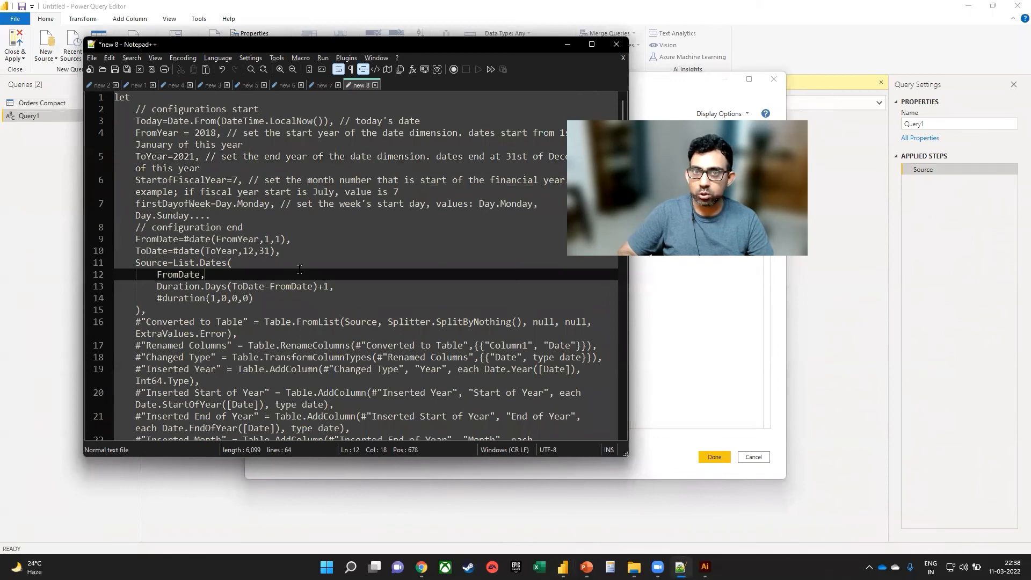
{"action": "key", "text": "ctrl+a"}
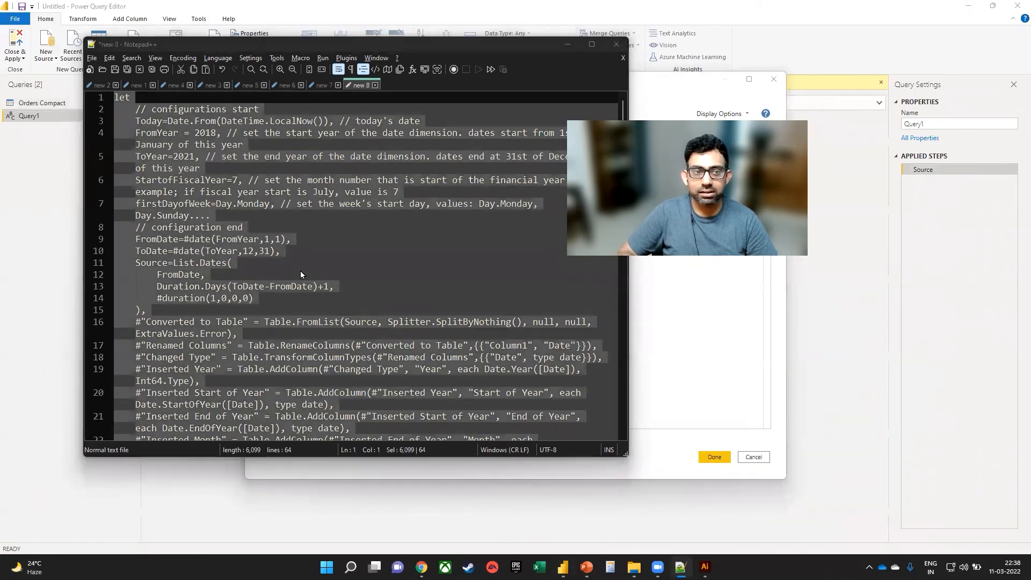
{"action": "key", "text": "alt+Tab"}
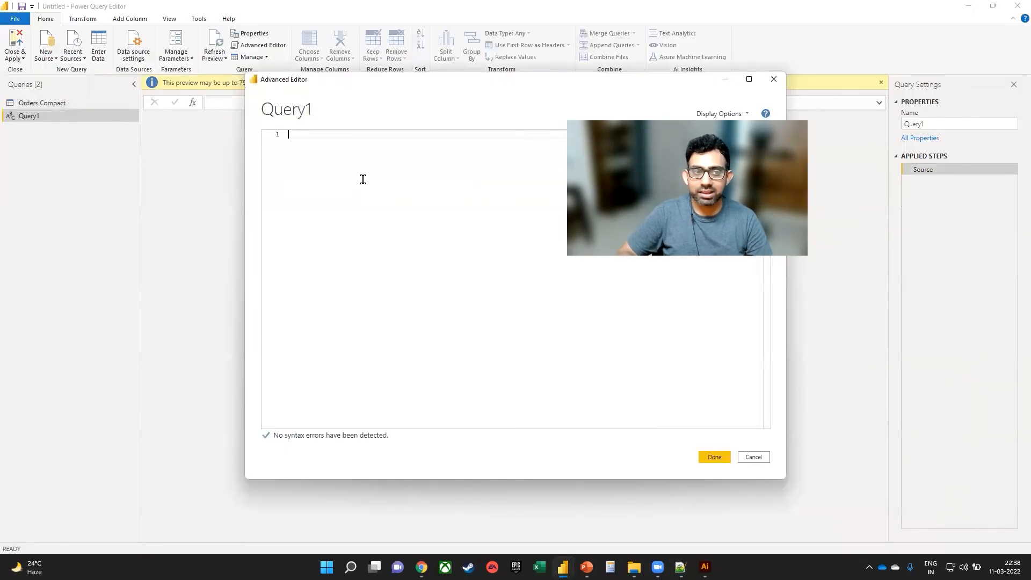
{"action": "key", "text": "ctrl+v"}
{"action": "scroll", "coordinate": [363, 180], "scroll_direction": "up", "scroll_amount": 15}
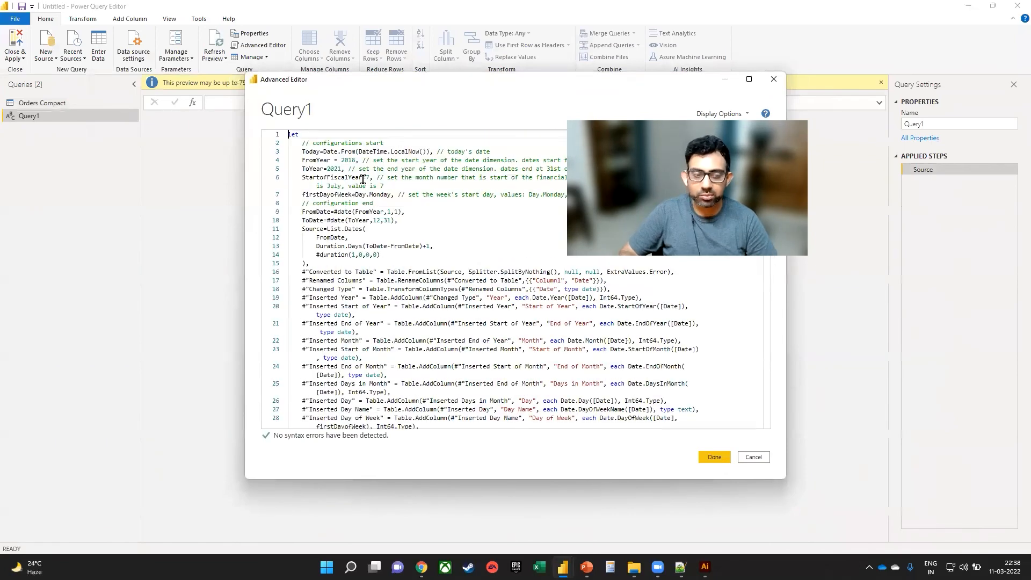
{"action": "scroll", "coordinate": [357, 202], "scroll_direction": "down", "scroll_amount": 10}
{"action": "scroll", "coordinate": [358, 208], "scroll_direction": "down", "scroll_amount": 15}
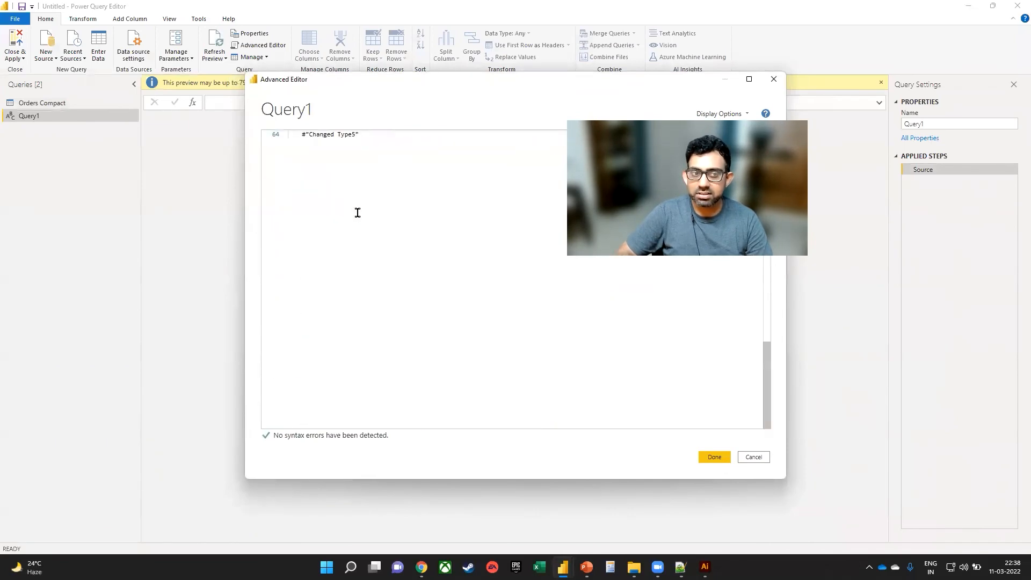
Check the FromYear, ToYear and StartofFiscalYear settings at the start of the M script and apply the script to Query1
{"action": "scroll", "coordinate": [357, 212], "scroll_direction": "up", "scroll_amount": 20}
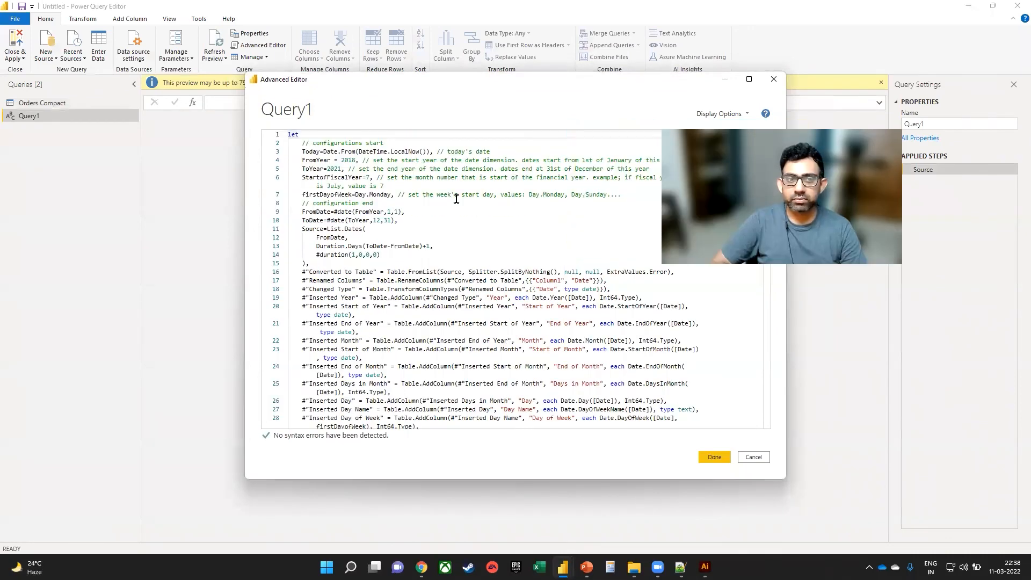
{"action": "left_click", "coordinate": [344, 160]}
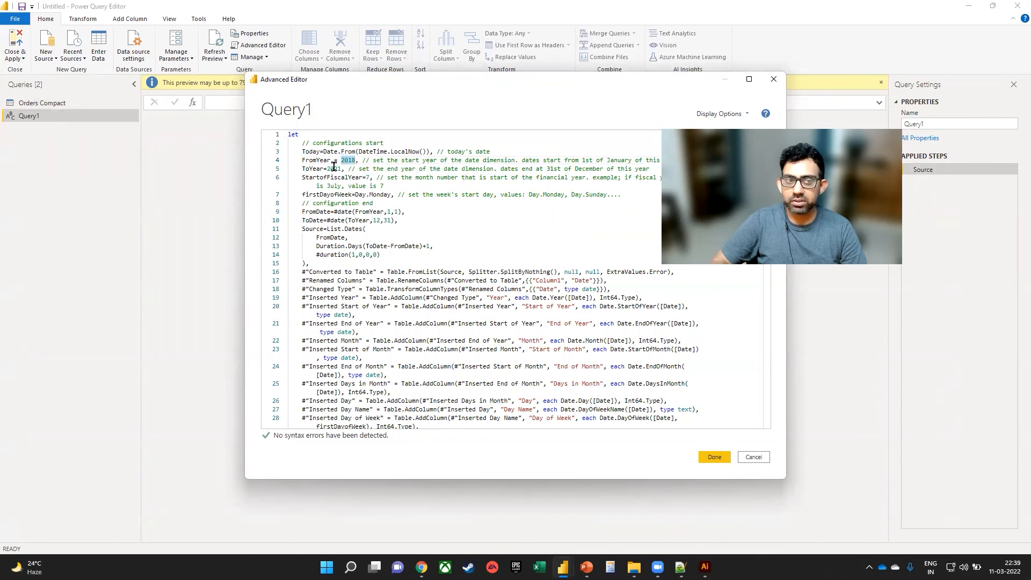
{"action": "double_click", "coordinate": [334, 168]}
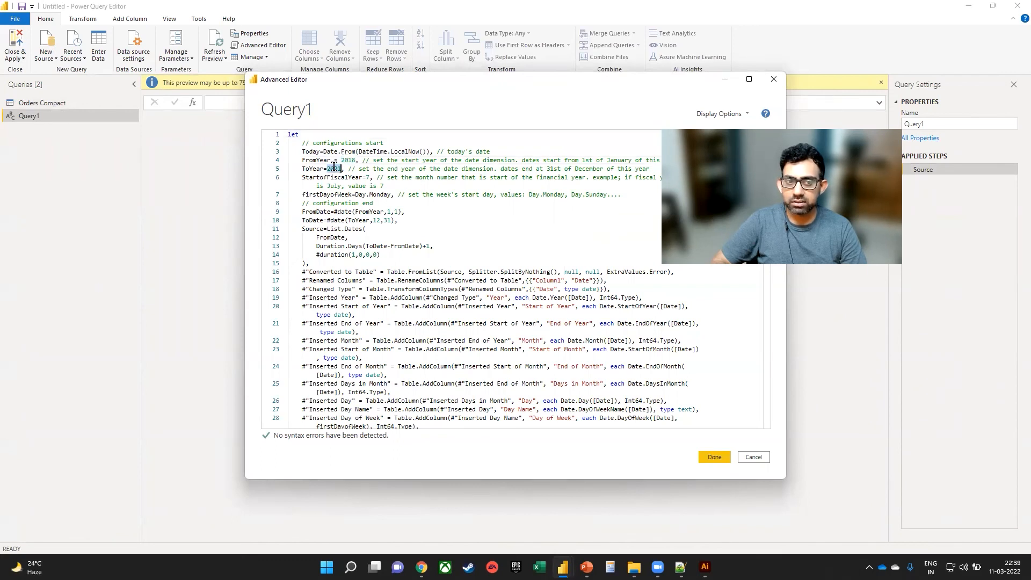
{"action": "left_click", "coordinate": [368, 177]}
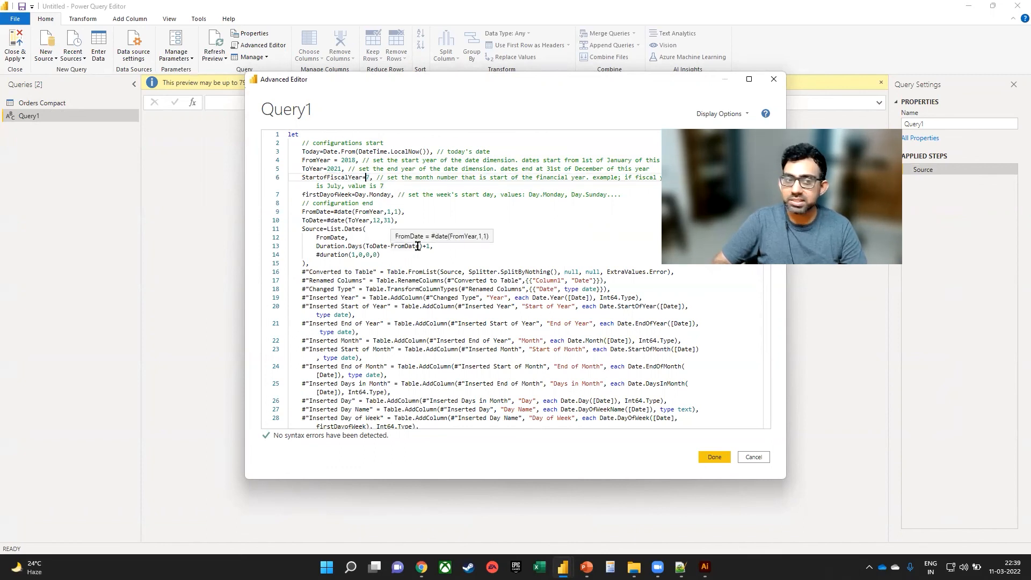
{"action": "left_click", "coordinate": [714, 456]}
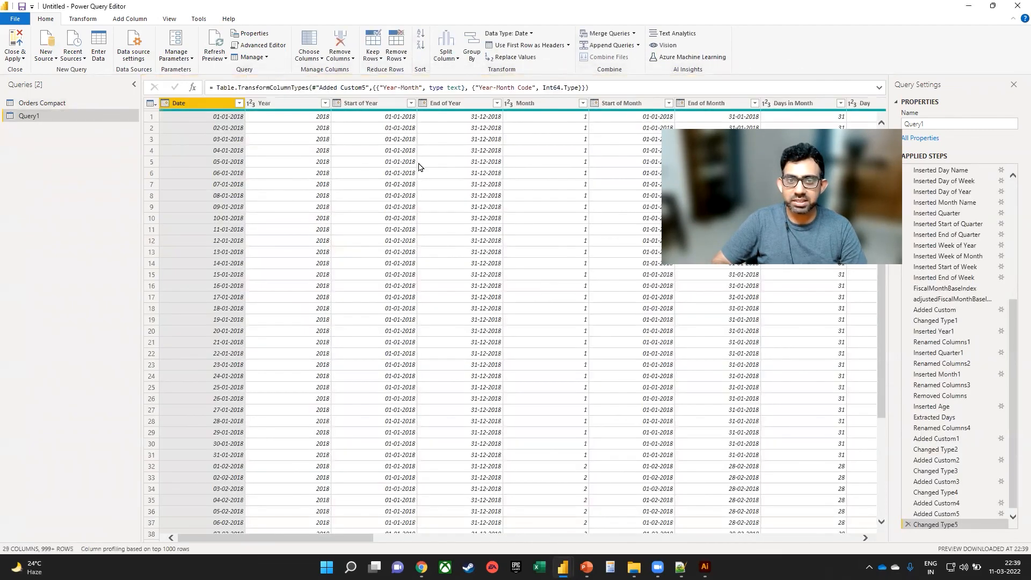
{"action": "left_click_drag", "start_coordinate": [199, 538], "coordinate": [180, 506]}
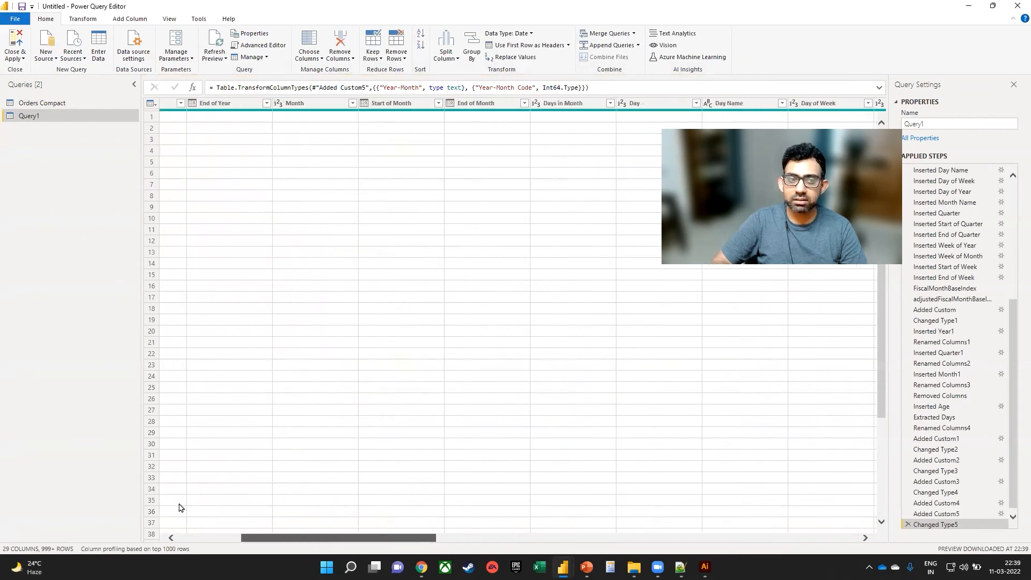